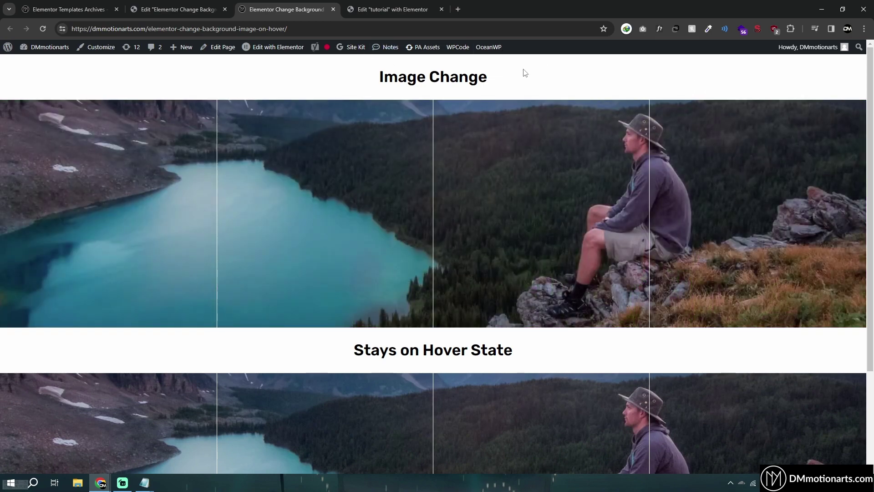
Step: Examine the background hover effects of the Image Change and Stays on Hover State sections on the published demo page
scroll(444, 77, "down", 3)
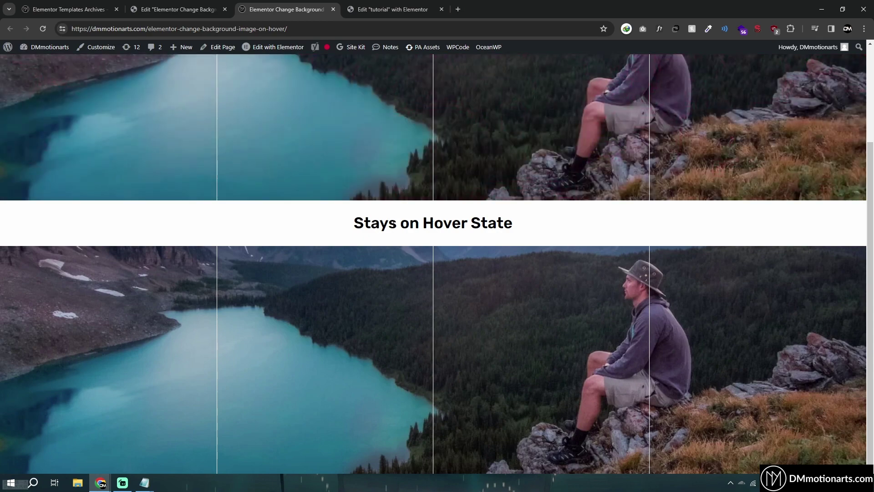
left_click_drag(352, 228, 522, 226)
left_click(381, 220)
triple_click(366, 220)
left_click(366, 221)
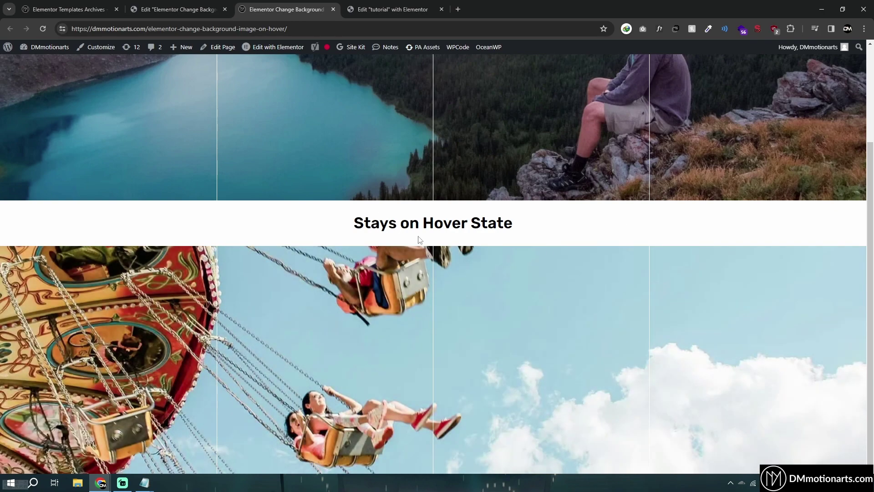
scroll(419, 240, "up", 3)
Step: Open the Elementor Sticky Floating Contact Form Free Template product page and review its download popup and description
left_click(107, 4)
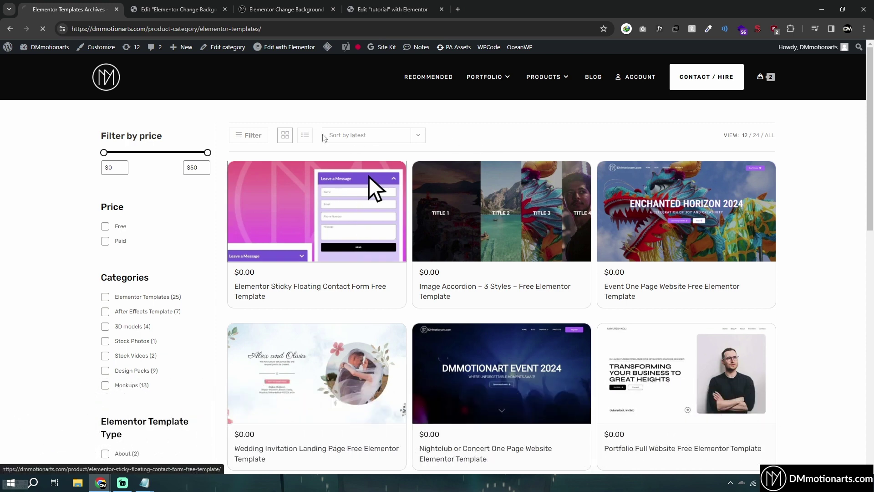
left_click(352, 225)
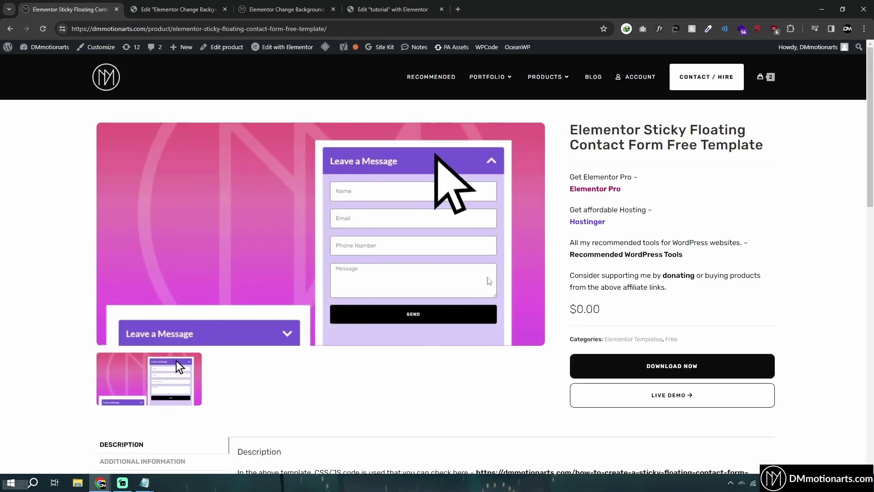
left_click(728, 367)
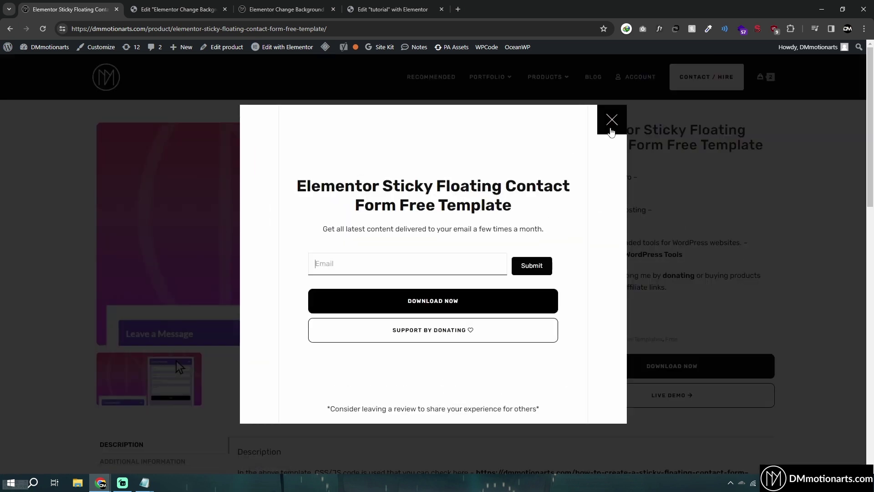
left_click(611, 132)
scroll(637, 292, "down", 2)
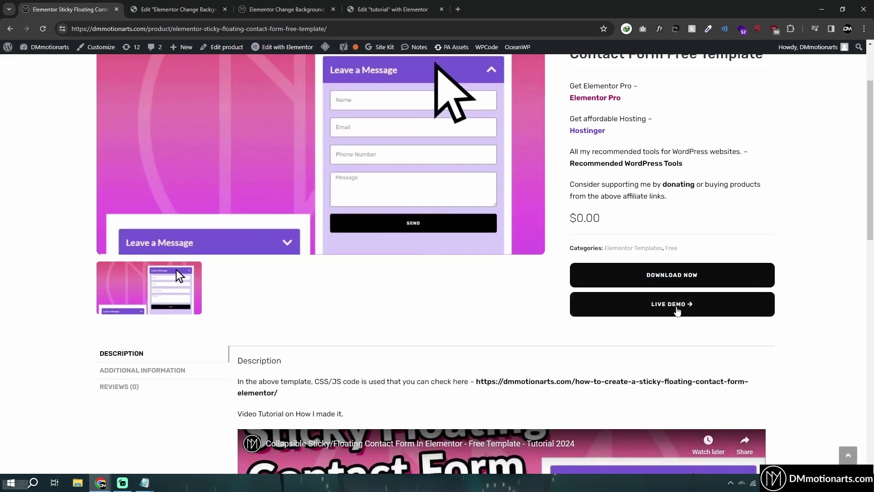
scroll(677, 311, "down", 5)
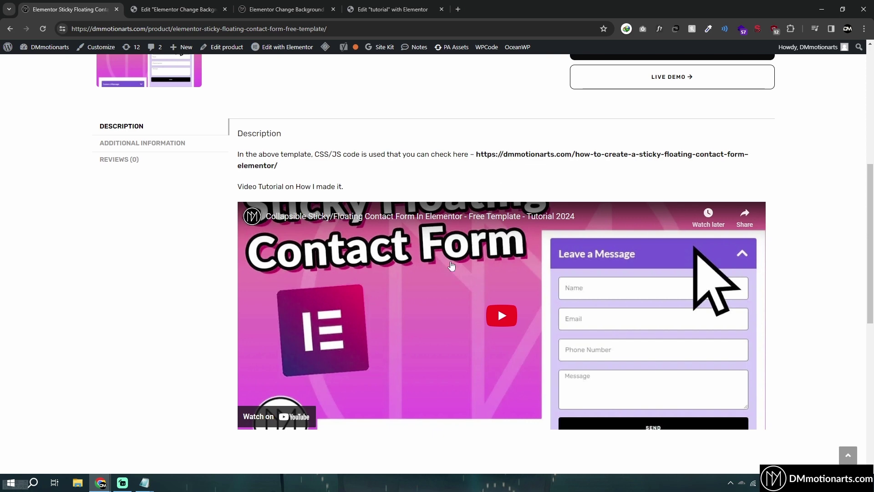
scroll(452, 267, "up", 7)
Step: View the site's blog page in a separate browser tab and close that tab
middle_click(155, 47)
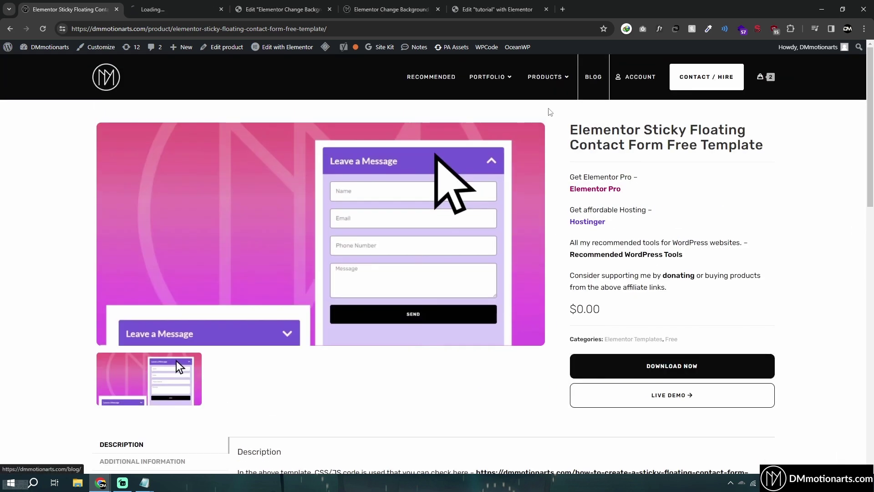
left_click(135, 9)
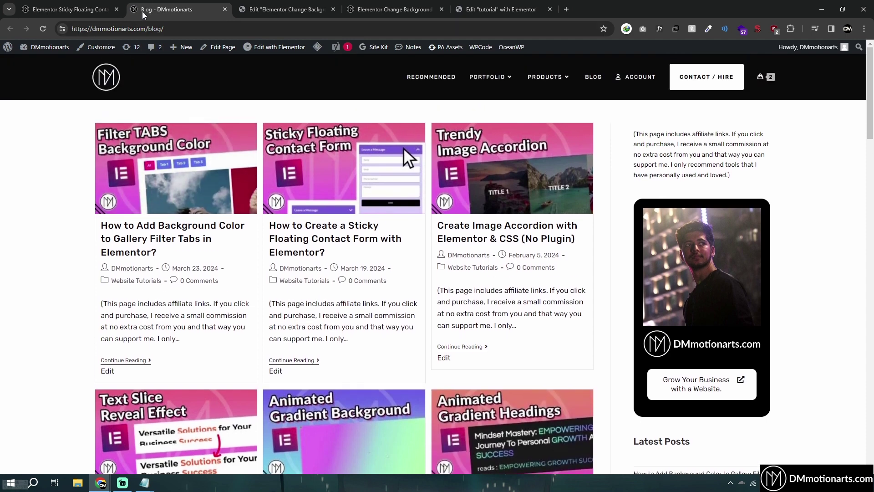
middle_click(155, 4)
Step: Close the published demo page and switch to the "tutorial" page in the Elementor editor
left_click(155, 4)
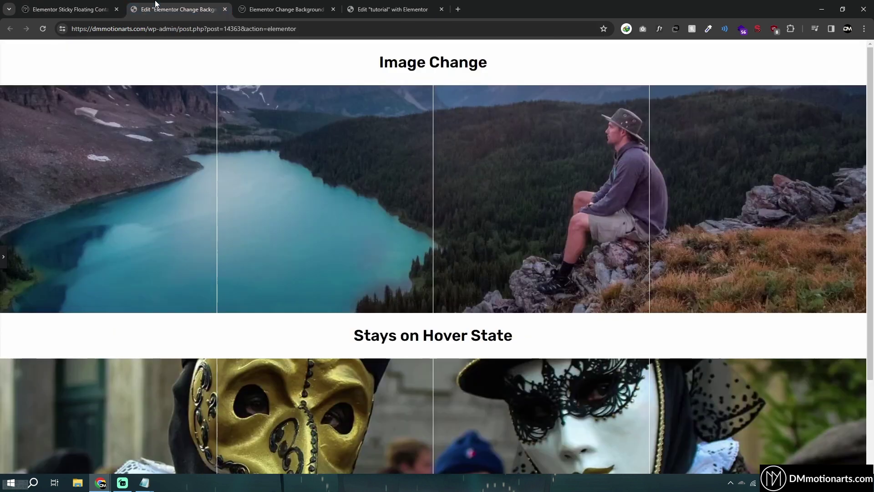
left_click(272, 4)
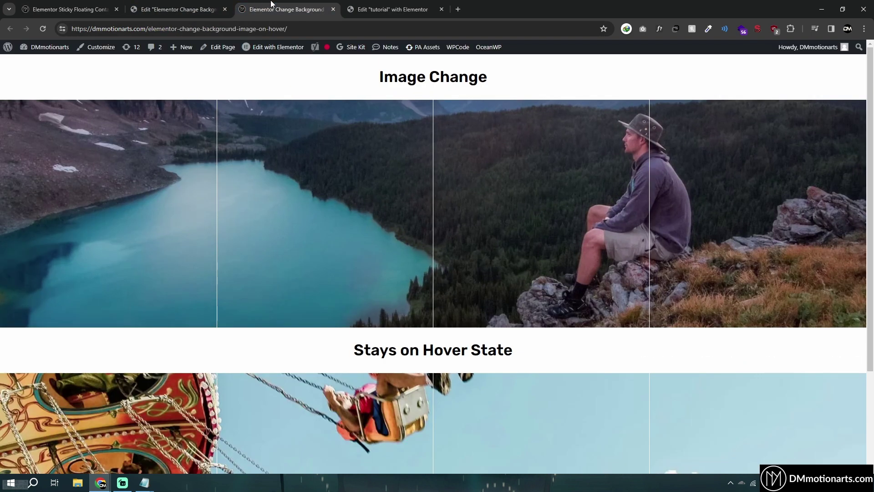
middle_click(272, 3)
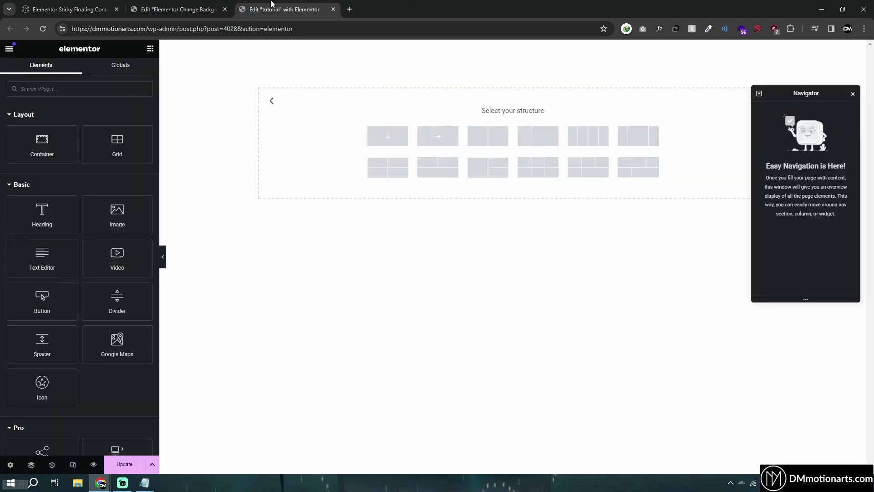
left_click(214, 5)
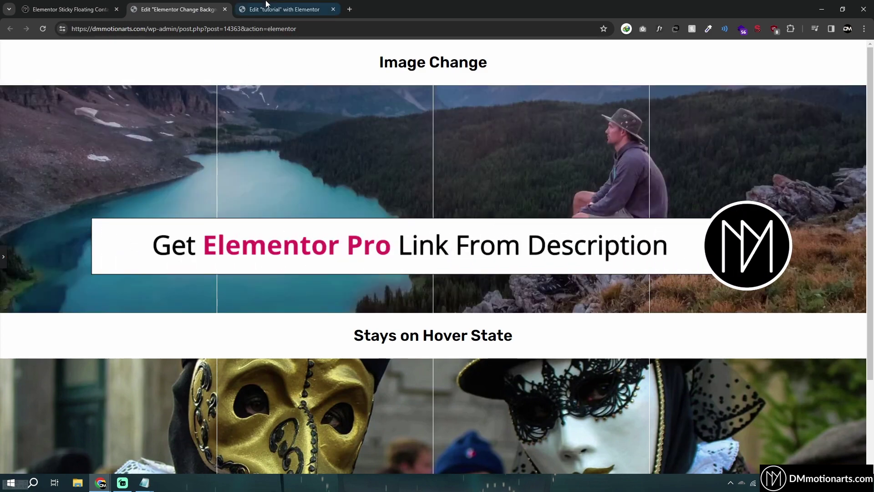
left_click(267, 4)
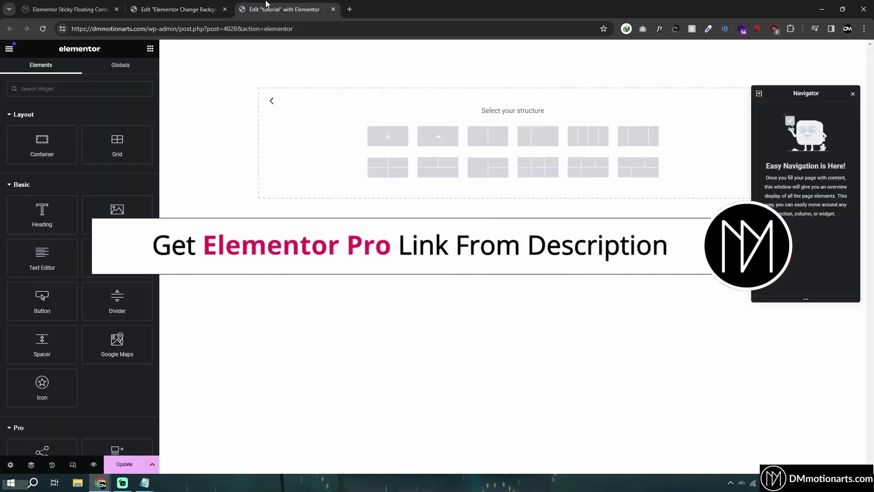
left_click(199, 5)
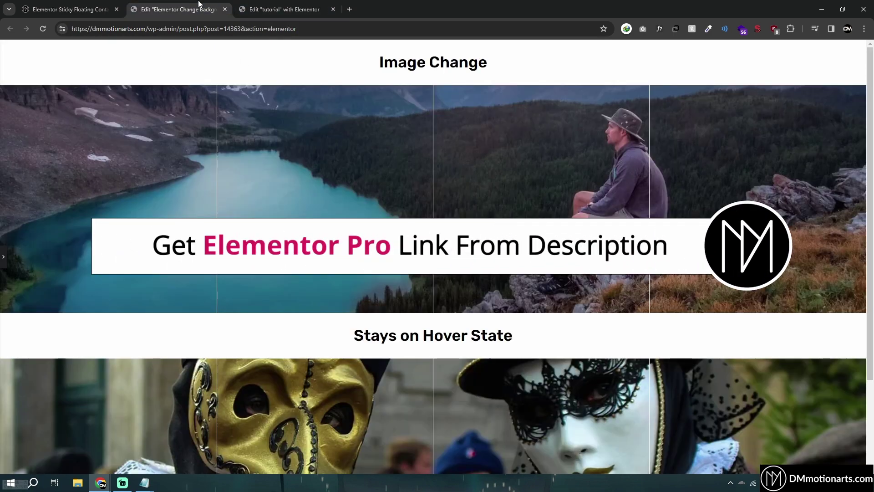
left_click(266, 4)
Step: Lower the Navigator clear of the structure picker and add a container with four equal columns to the tutorial page
left_click_drag(796, 92, 798, 184)
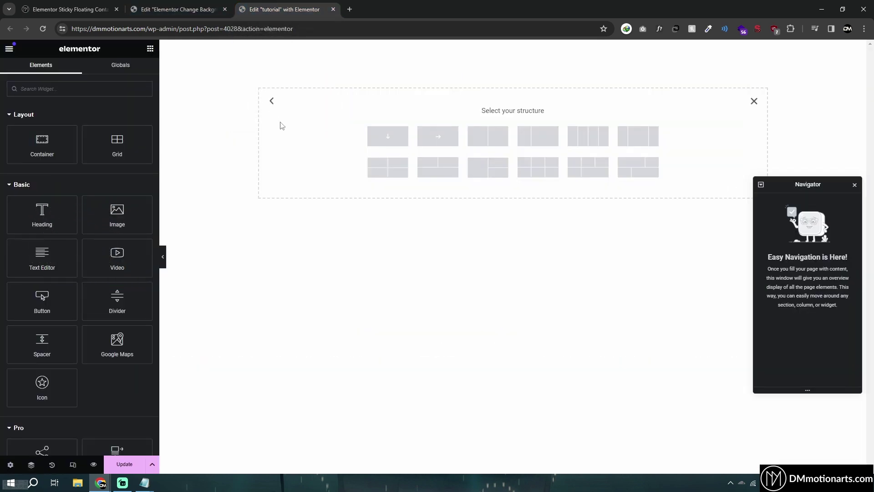
left_click(178, 9)
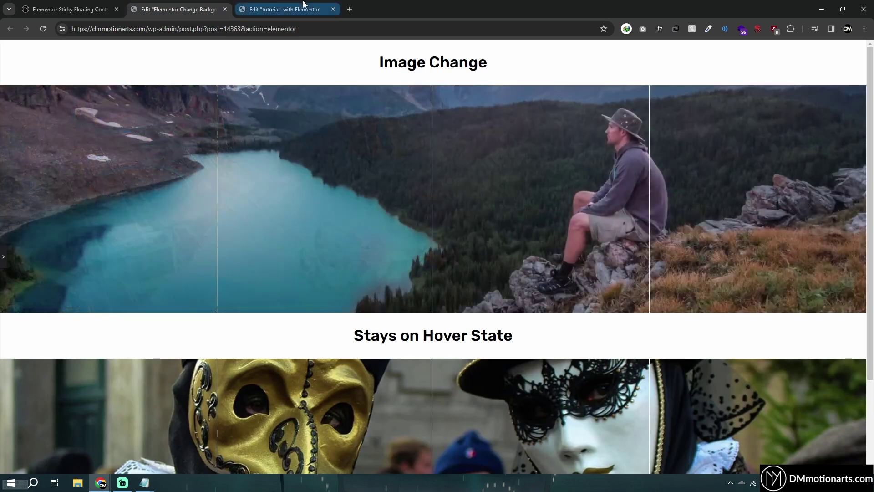
left_click(304, 3)
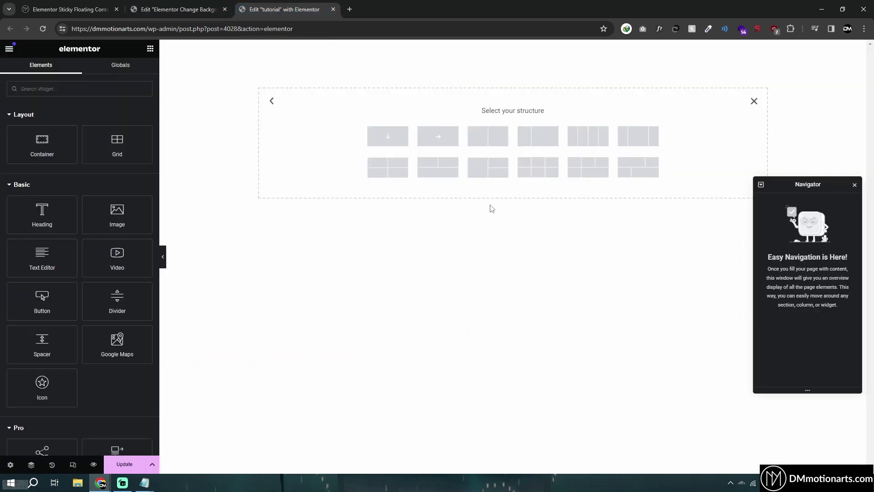
left_click(595, 139)
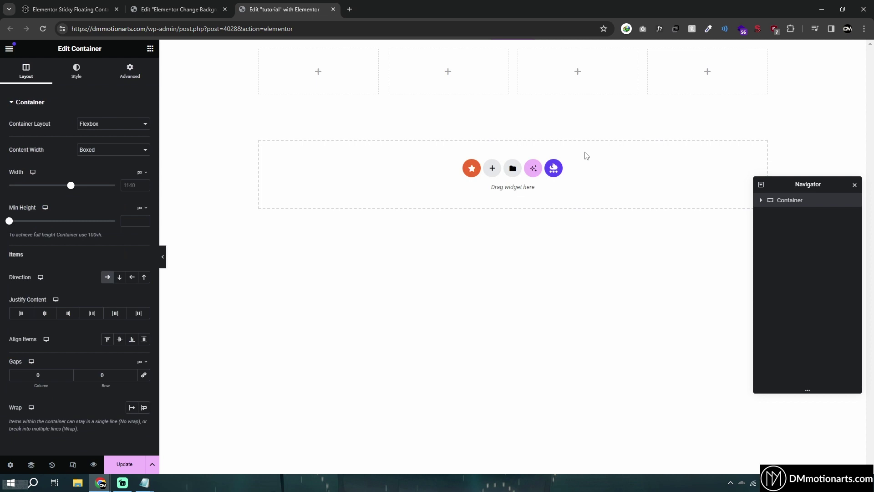
left_click(492, 168)
left_click(484, 199)
left_click(399, 203)
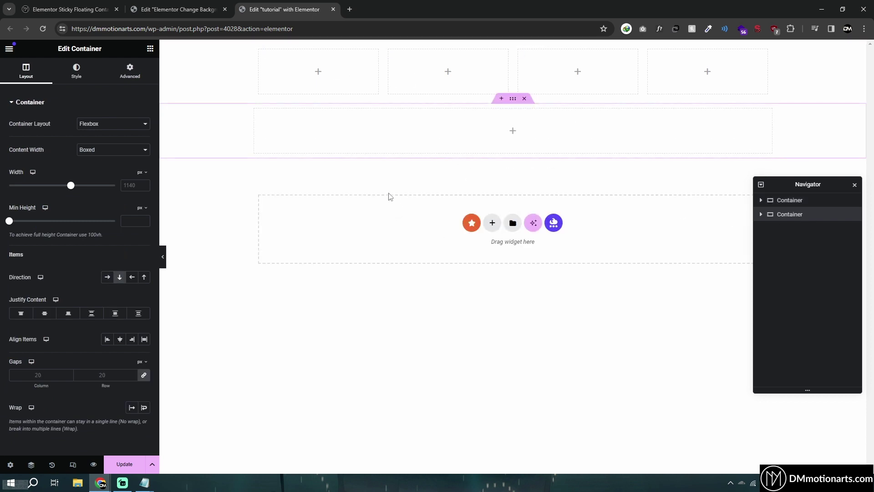
left_click(150, 48)
left_click_drag(40, 147, 249, 163)
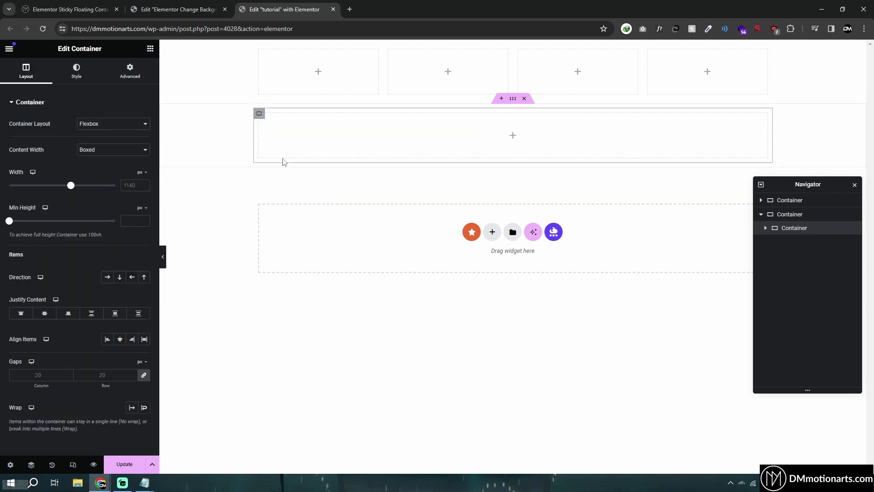
left_click(525, 102)
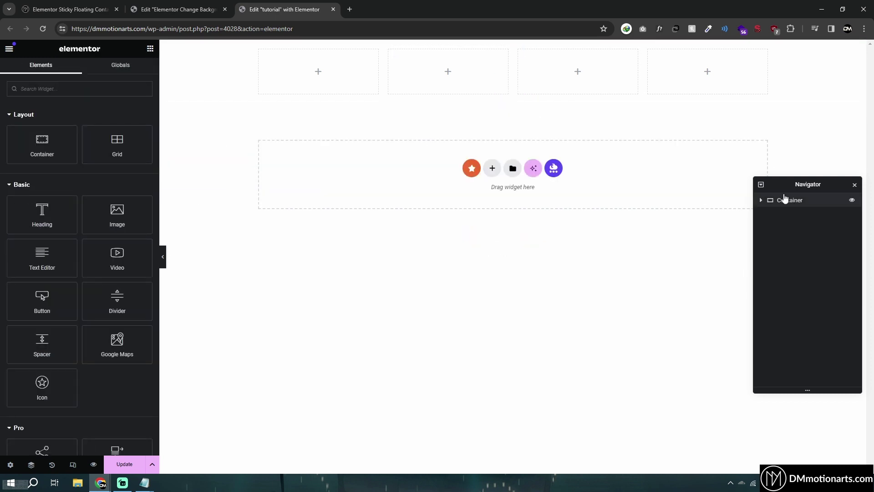
Step: Set the parent container to full width with a 500 px minimum height and assign it the CSS class mainBg
left_click(785, 199)
left_click(113, 149)
left_click(109, 166)
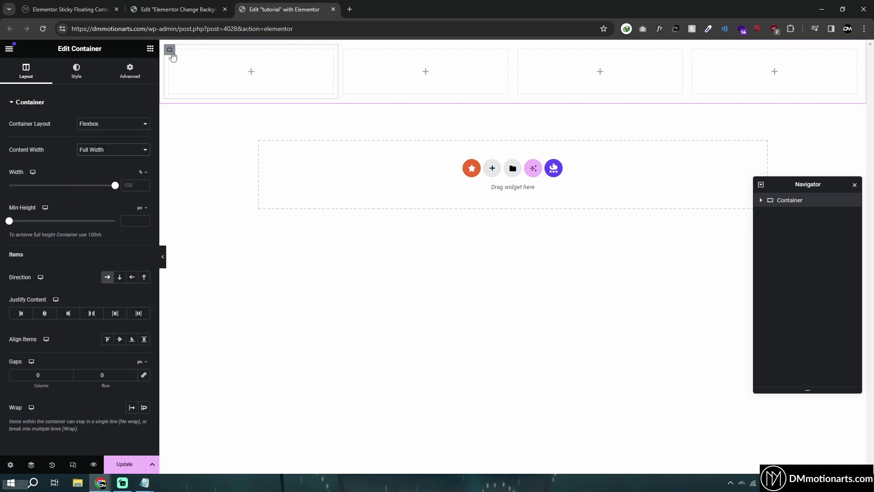
left_click(129, 223)
type("500")
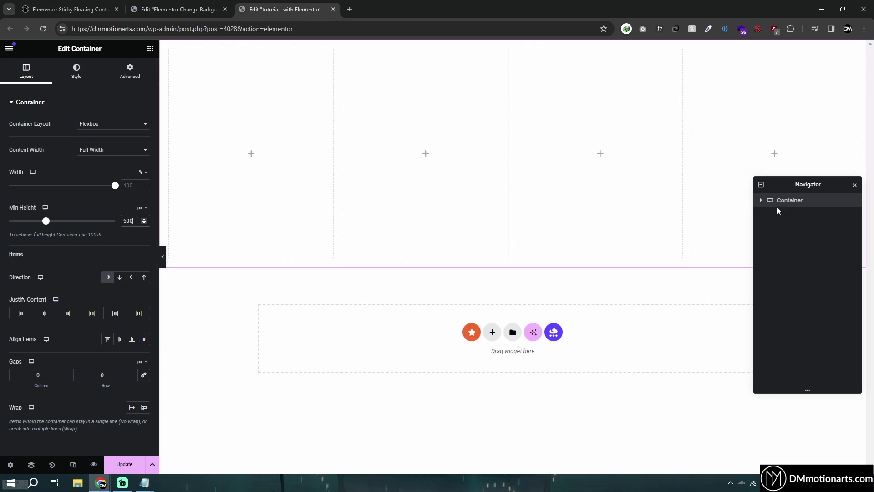
left_click(129, 72)
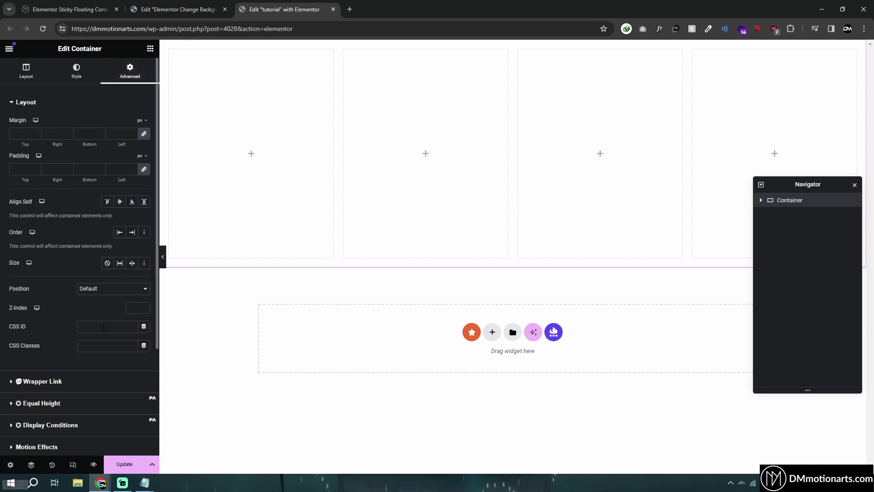
left_click(115, 345)
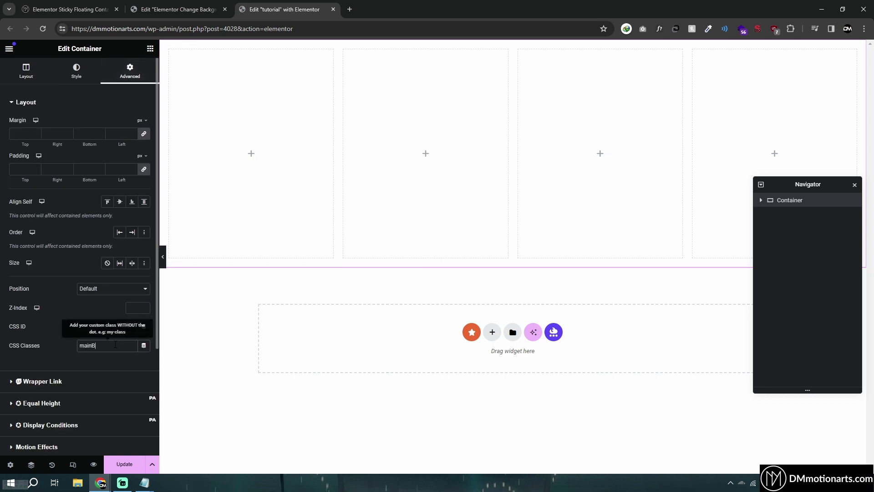
Step: Switch to Notepad and copy the complete .mainBg rule with its background image, size and position declarations
mouse_move(144, 482)
left_click(196, 437)
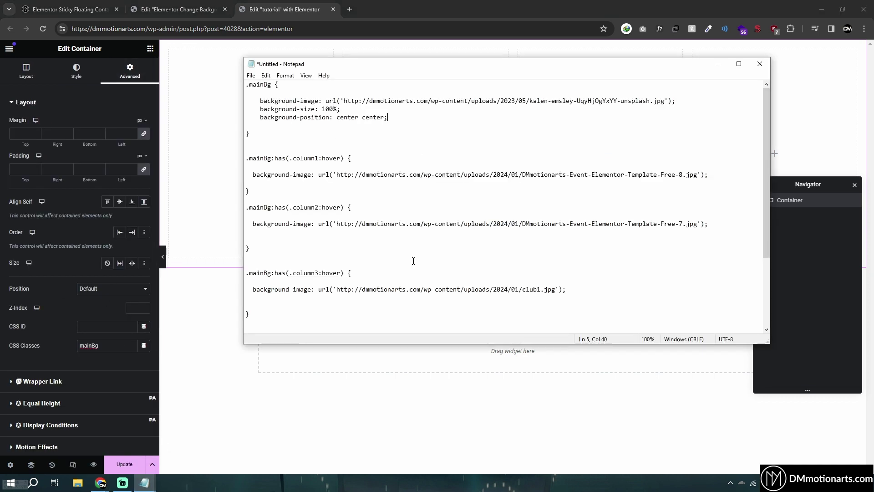
left_click_drag(251, 86, 272, 87)
left_click(263, 86)
double_click(250, 87)
key("Right")
key("Left")
left_click_drag(246, 86, 290, 130)
key("ctrl+c")
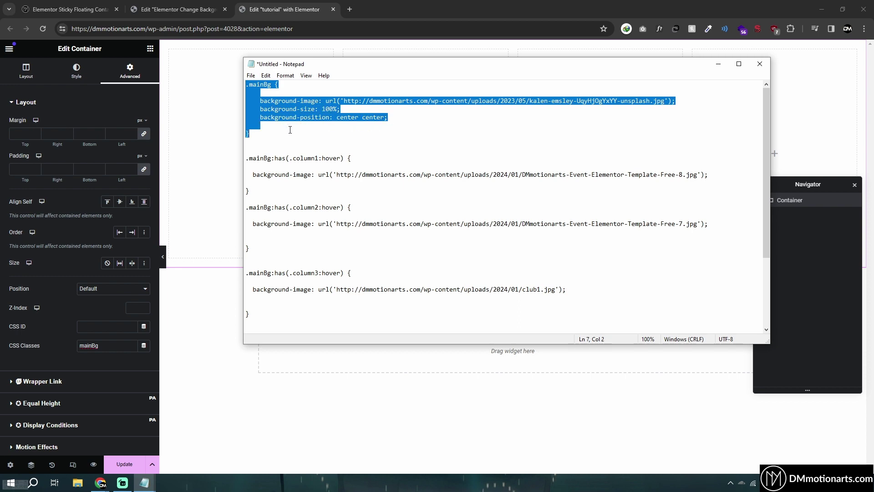
Step: Paste the copied .mainBg rule into the parent container's custom CSS
left_click(80, 296)
scroll(80, 296, "down", 3)
left_click(34, 388)
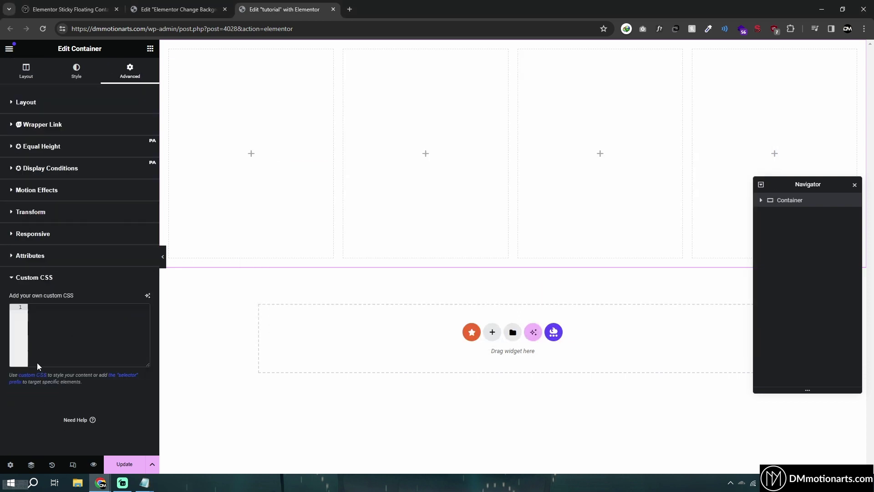
left_click(100, 320)
key("ctrl+v")
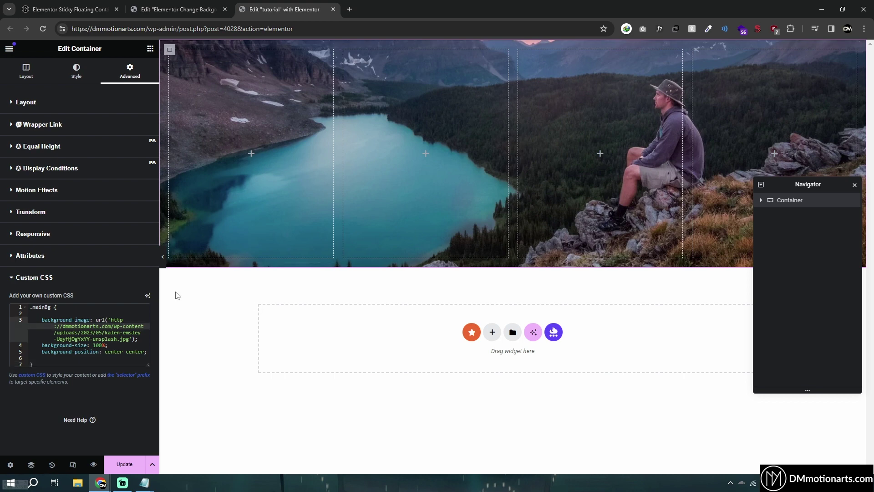
Step: Locate the image URL within the background-image declaration of the .mainBg rule
left_click(141, 338)
left_click(111, 320)
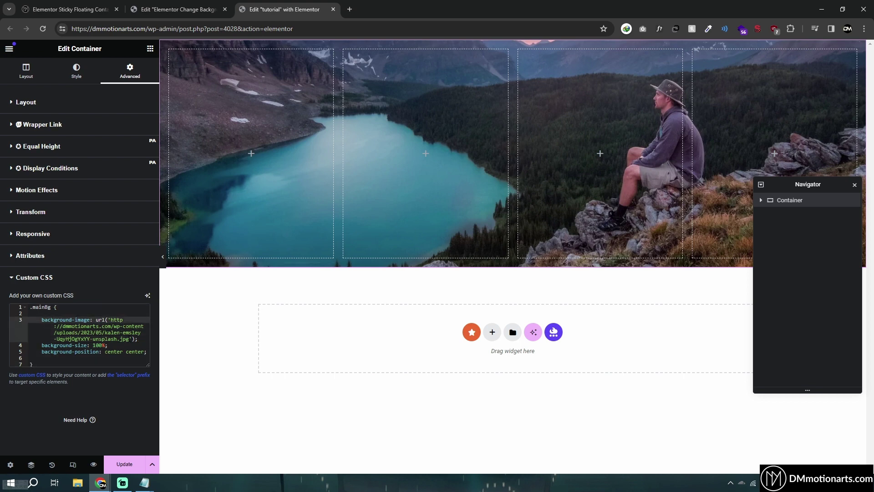
left_click_drag(111, 320, 129, 339)
left_click(129, 339)
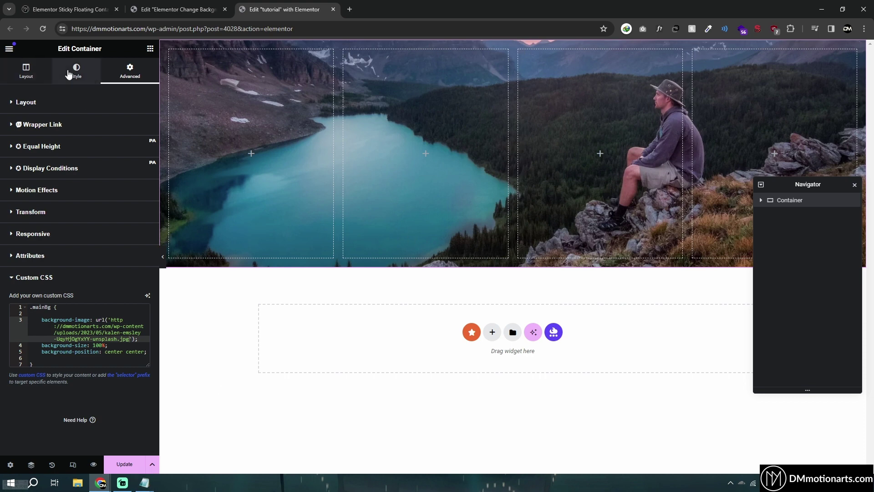
Step: Copy the file URL of the turquoise mountain lake image from the media library through the parent container's Classic background image chooser
left_click(76, 70)
left_click(108, 144)
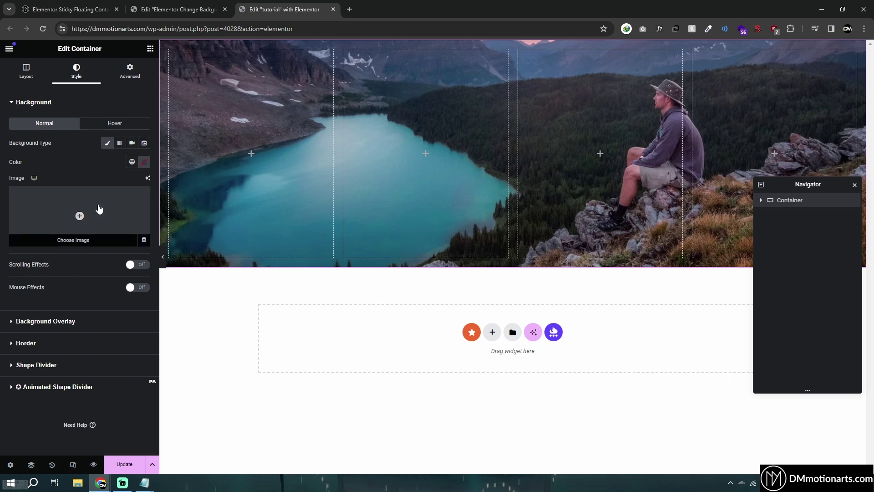
left_click(80, 216)
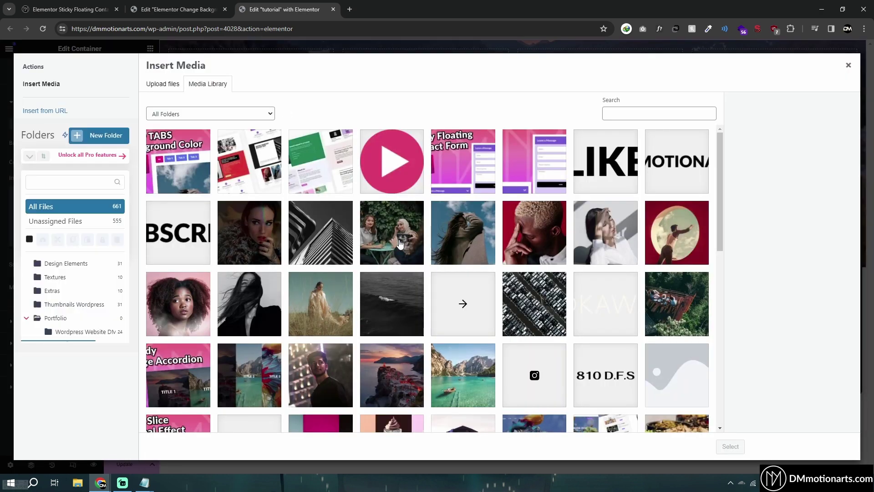
left_click(309, 242)
left_click(486, 238)
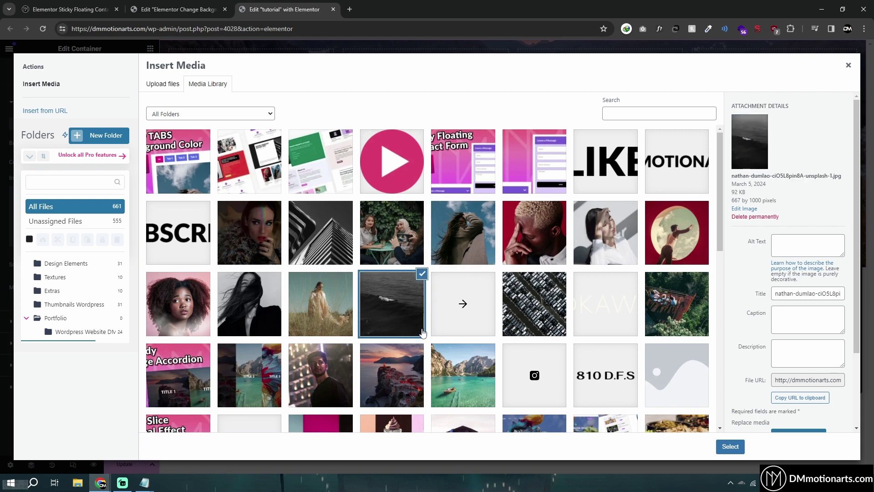
left_click(480, 368)
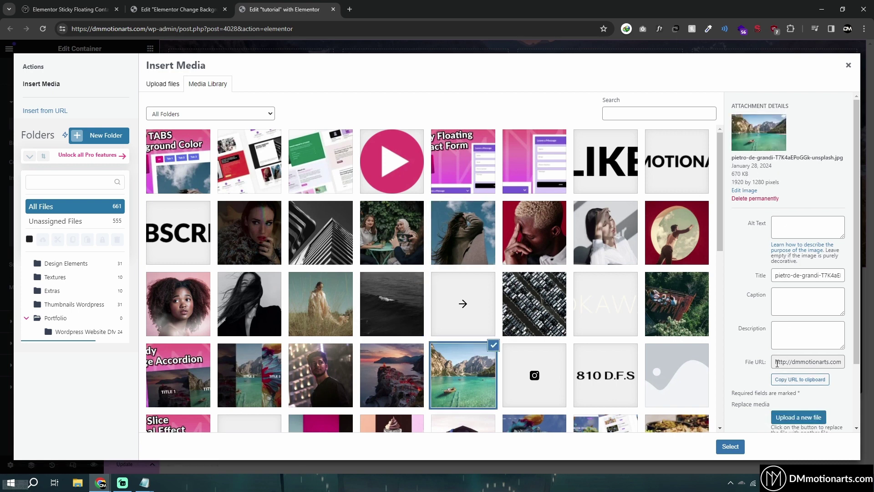
left_click_drag(774, 362, 847, 366)
right_click(846, 365)
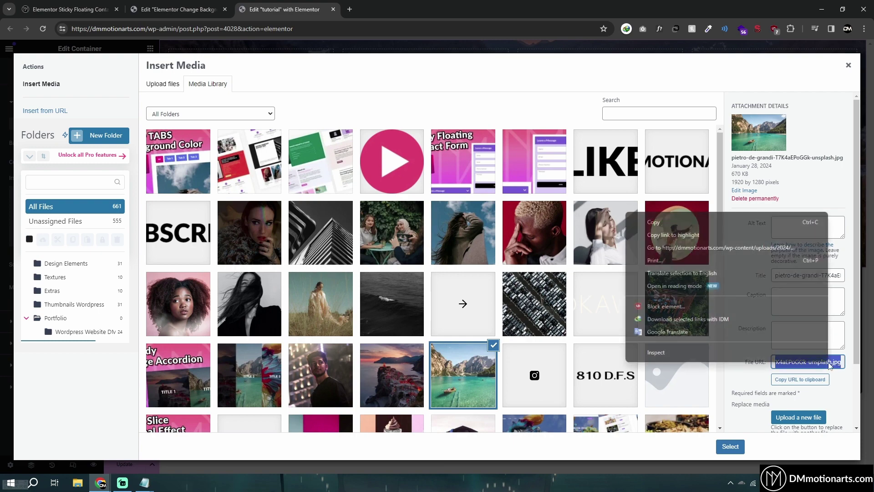
left_click(719, 221)
left_click(848, 66)
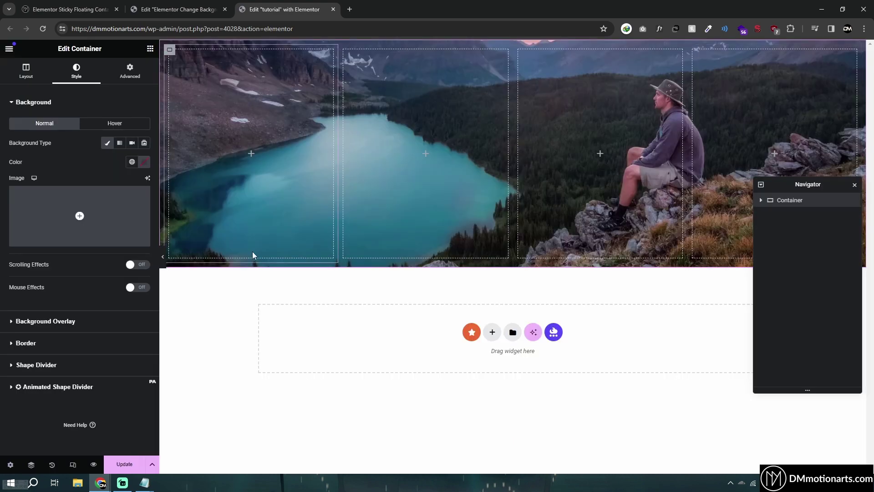
Step: Clear the Classic background type of the parent container
left_click(130, 70)
scroll(77, 391, "down", 2)
scroll(78, 392, "up", 5)
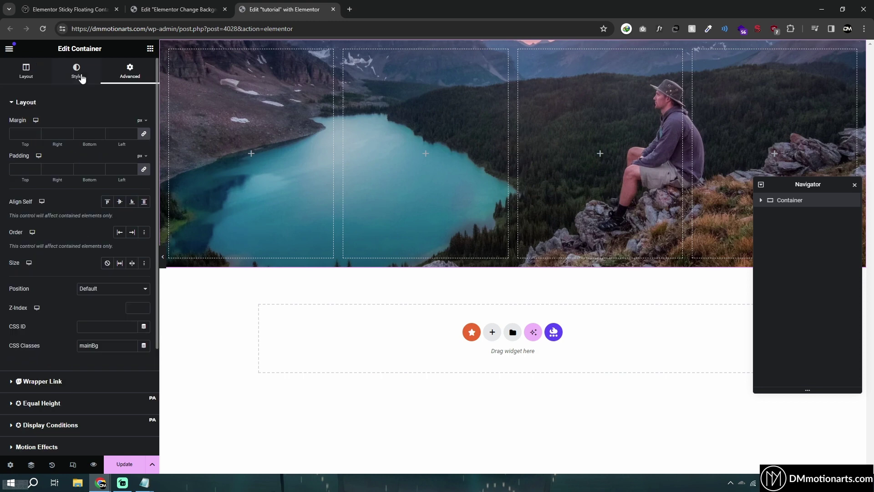
left_click(77, 70)
left_click(107, 143)
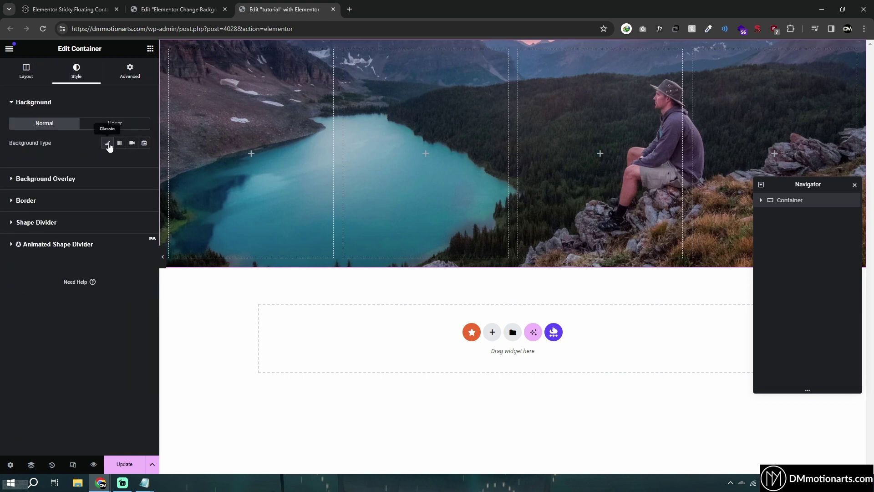
left_click(107, 143)
left_click(79, 216)
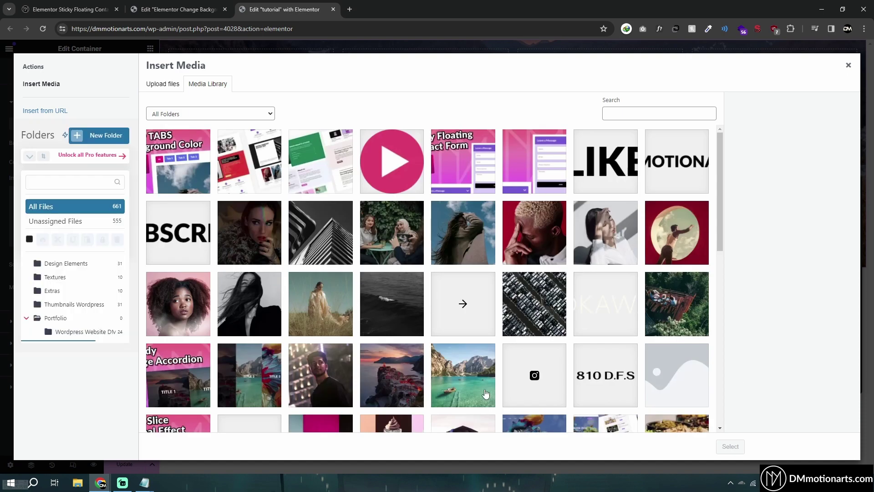
left_click(486, 393)
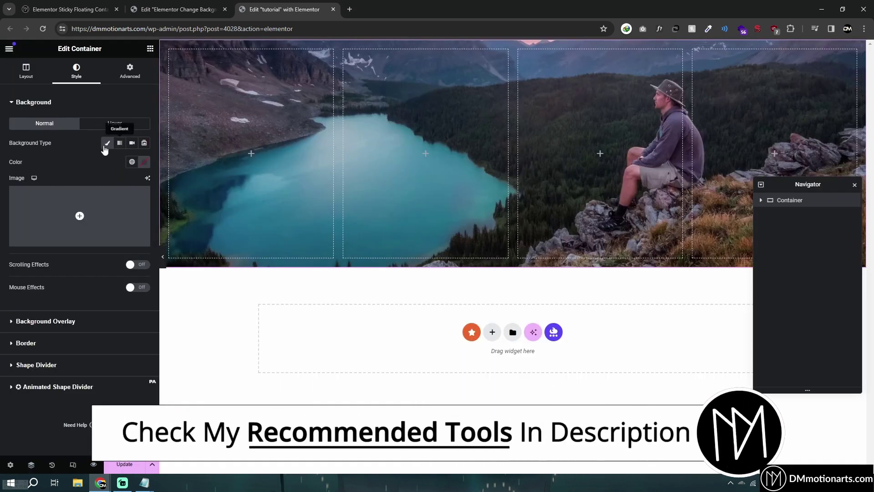
left_click(107, 143)
Step: In the parent container's custom CSS, replace the .mainBg background-image URL with the copied mountain lake image URL
left_click(130, 71)
scroll(36, 391, "down", 5)
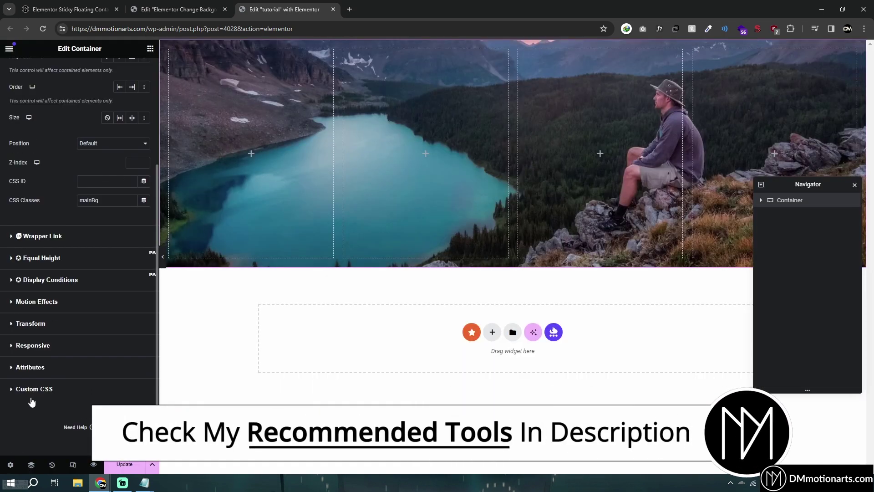
left_click(32, 390)
left_click_drag(111, 319, 129, 338)
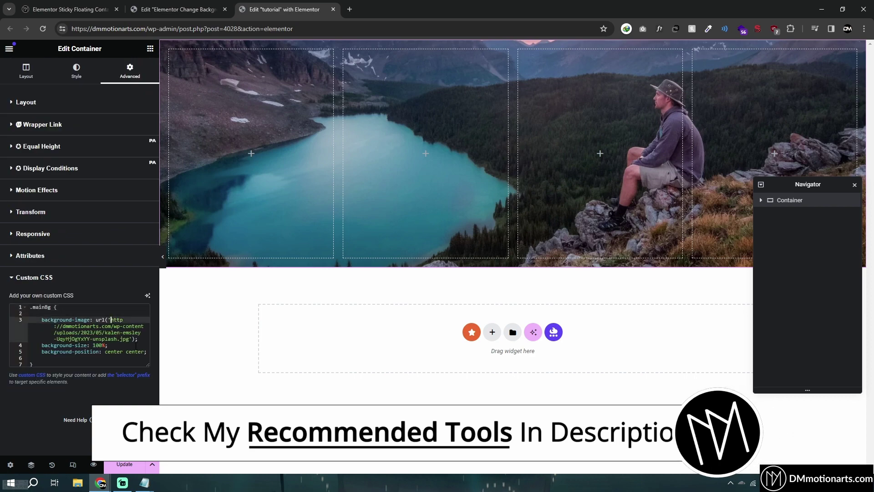
key("ctrl+v")
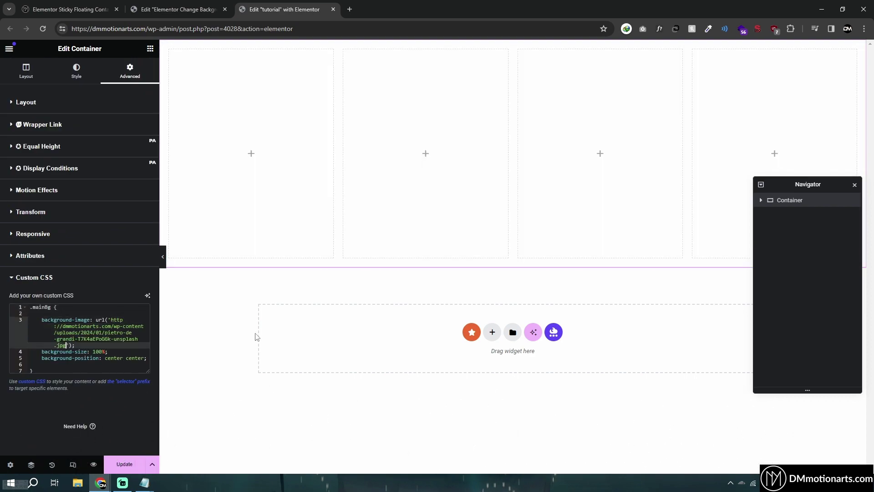
Step: Switch to Notepad, try removing the image URL from the .mainBg rule, and undo the deletion
left_click(143, 482)
left_click(368, 149)
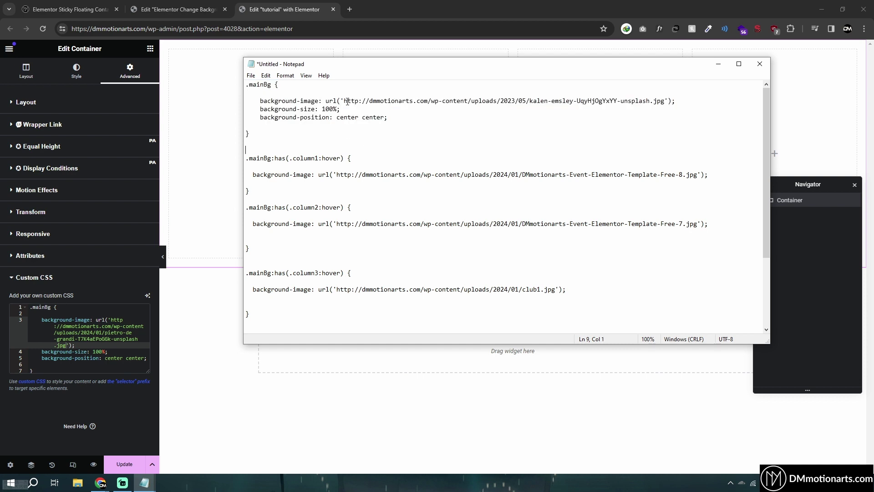
left_click_drag(345, 101, 665, 104)
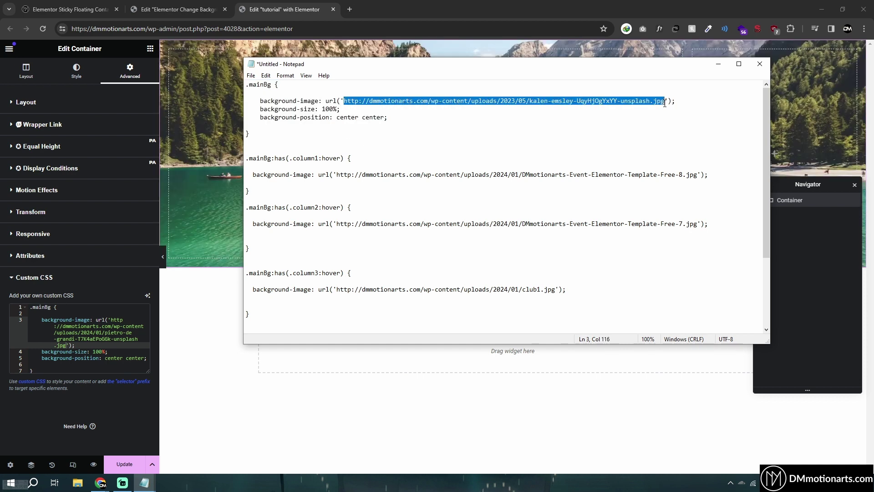
key("BackSpace")
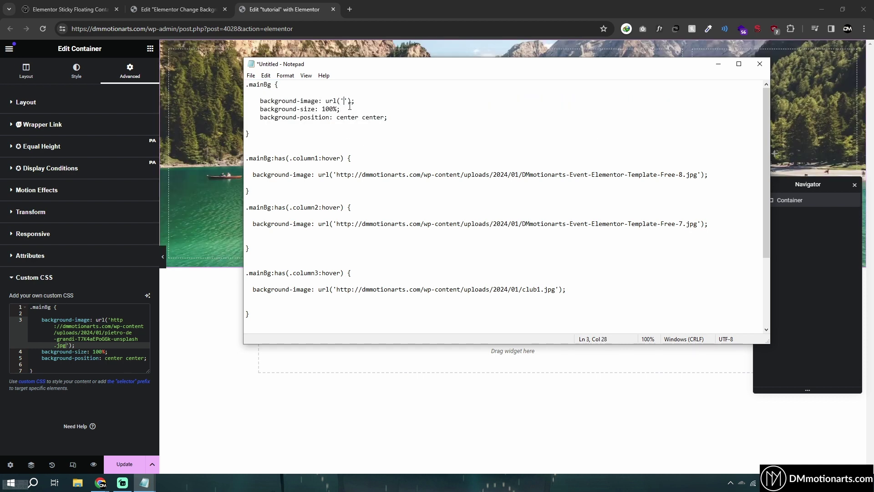
key("ctrl+z")
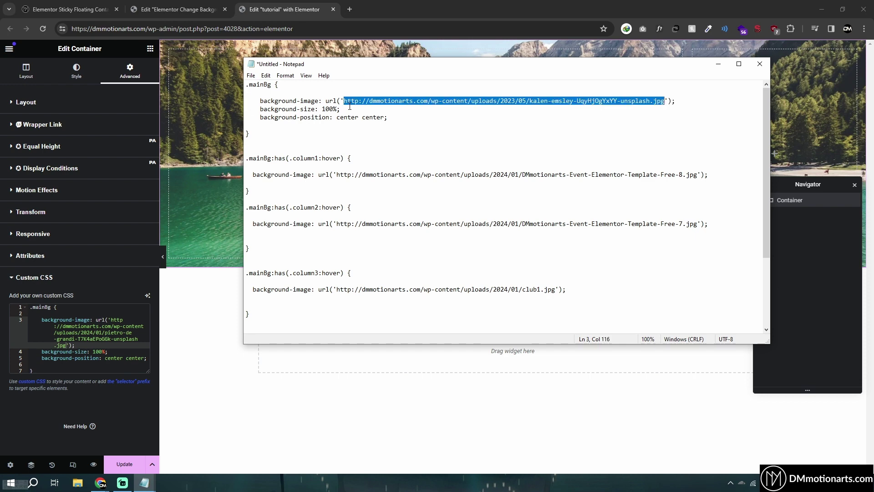
left_click(185, 244)
Step: Examine the background-size and background-position declarations of the .mainBg rule in Notepad
mouse_move(142, 487)
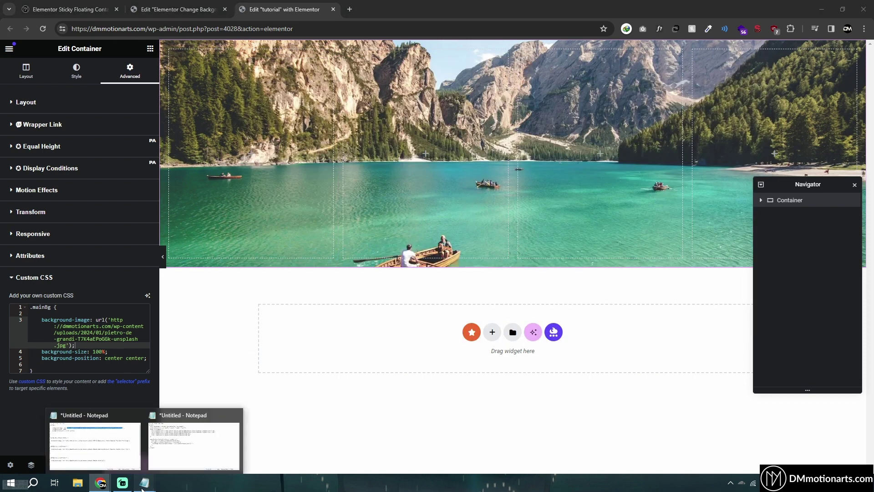
left_click(94, 445)
left_click(282, 125)
left_click_drag(260, 109, 352, 109)
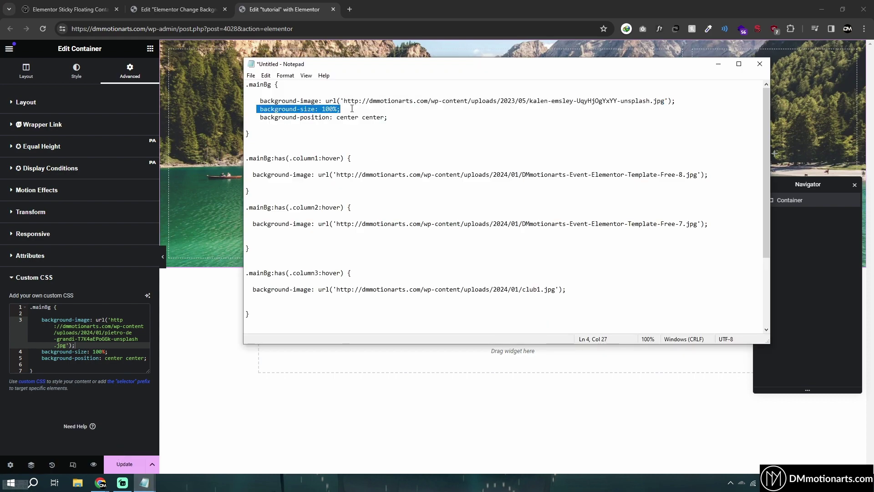
left_click(352, 109)
left_click_drag(260, 117, 388, 117)
left_click(401, 114)
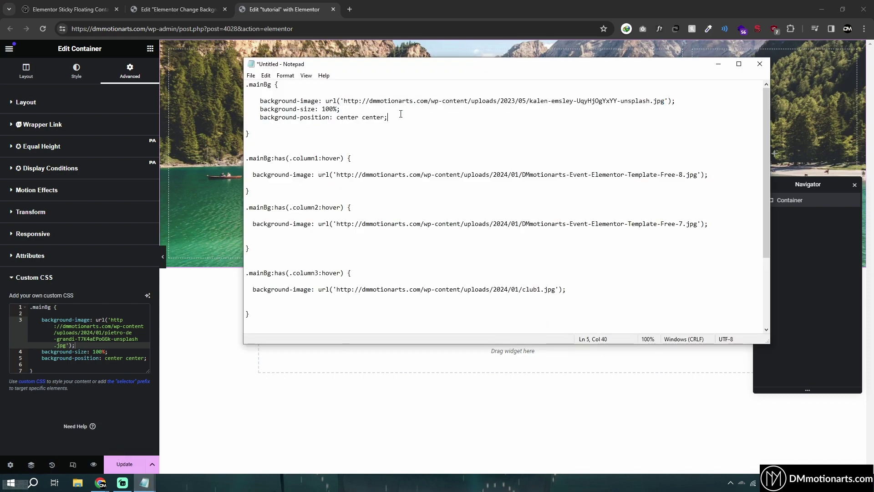
double_click(347, 118)
left_click_drag(337, 117, 385, 118)
left_click(385, 118)
left_click_drag(260, 117, 388, 118)
left_click(401, 117)
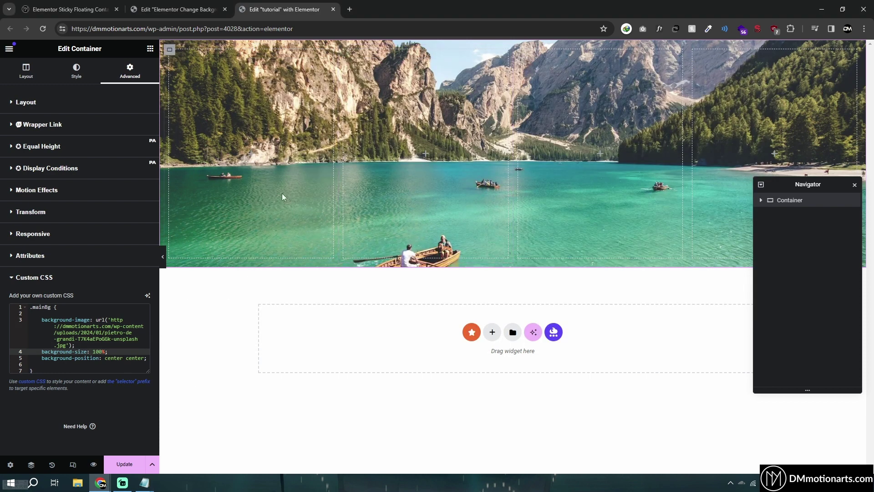
Step: Assign the CSS class column1 to the first child container inside the parent container
left_click(762, 200)
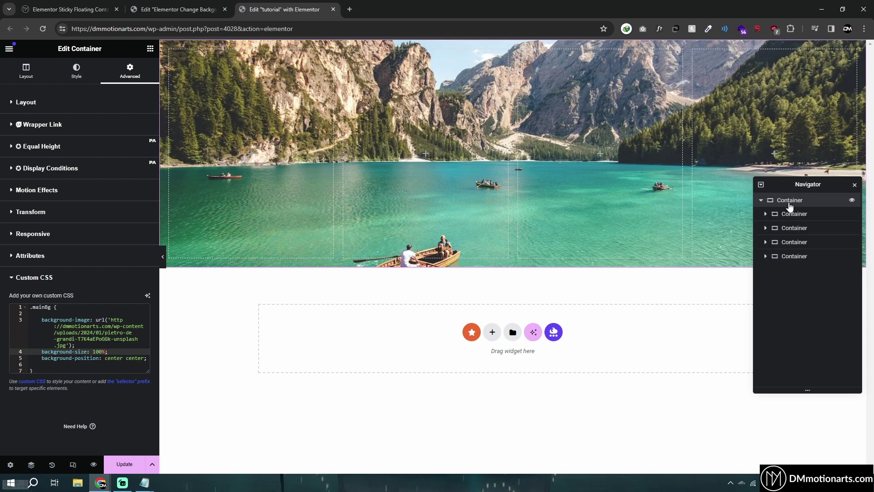
left_click(792, 214)
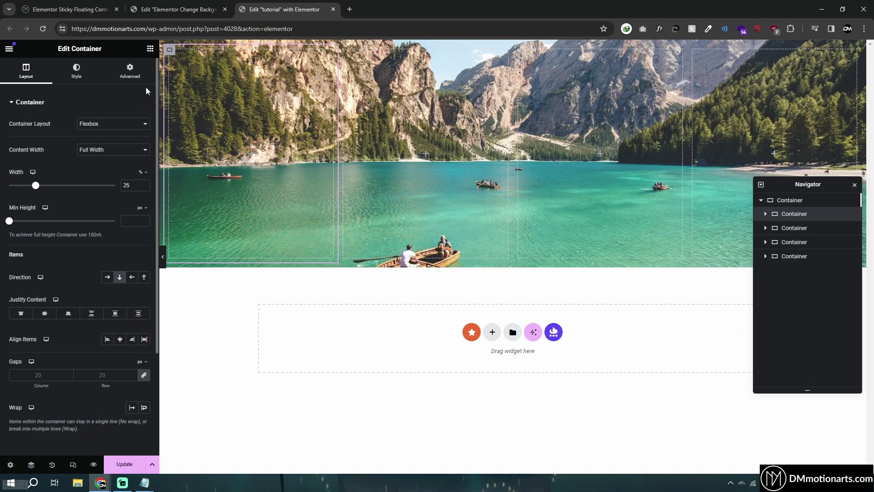
left_click(129, 70)
left_click(111, 344)
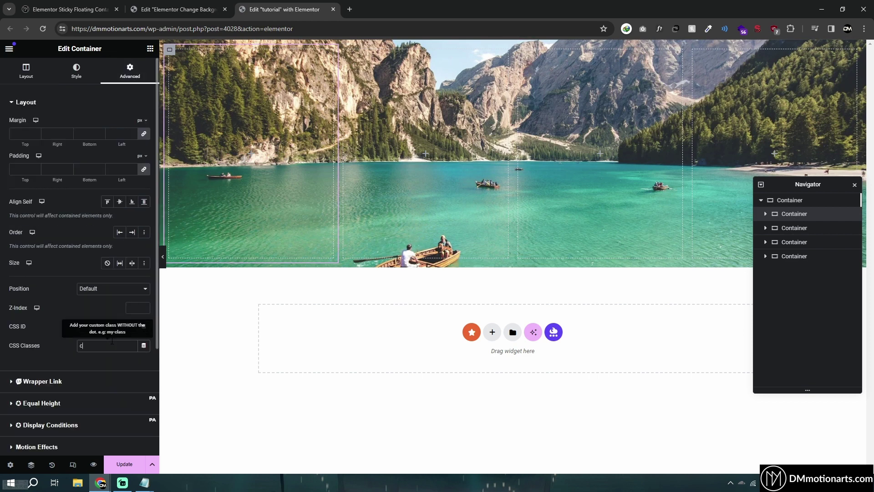
type("column1")
key("ctrl+a")
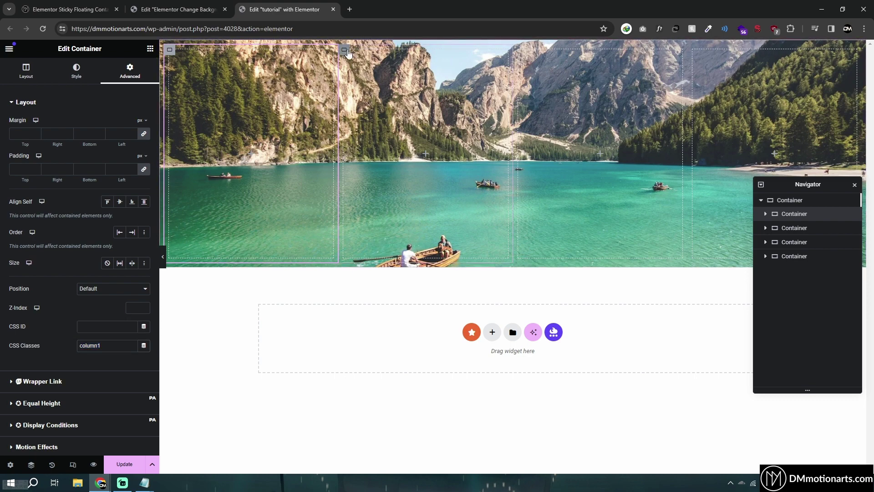
Step: Assign the CSS class column2 to the second child container
left_click(347, 51)
left_click(130, 70)
left_click(88, 344)
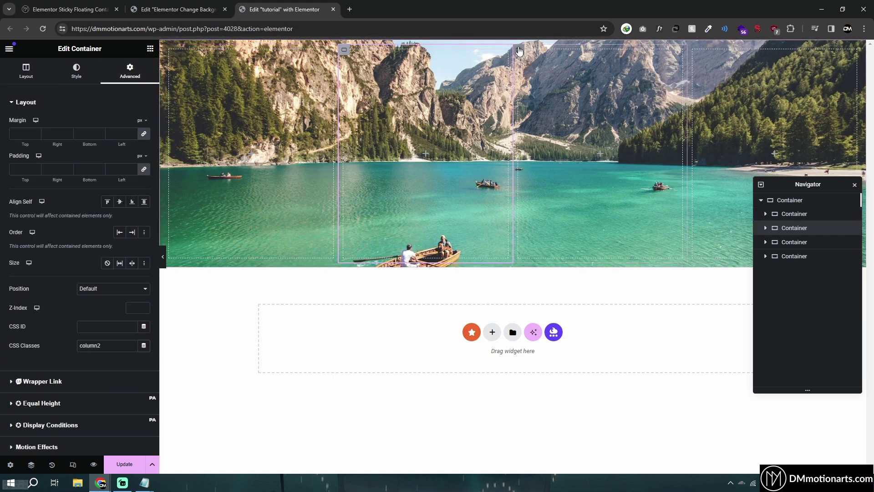
Step: Assign the CSS class column3 to the third child container
left_click(519, 49)
left_click(130, 71)
left_click(105, 346)
key("ctrl+v")
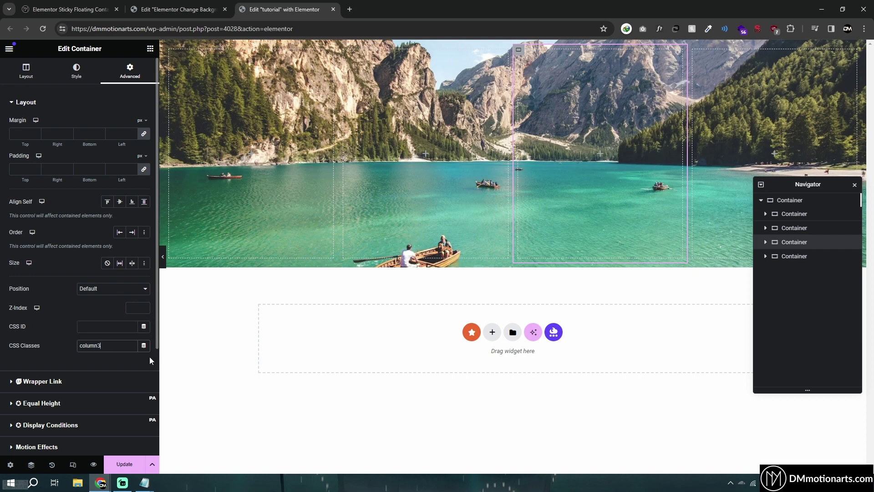
Step: Assign the CSS class column4 to the fourth child container
left_click(795, 257)
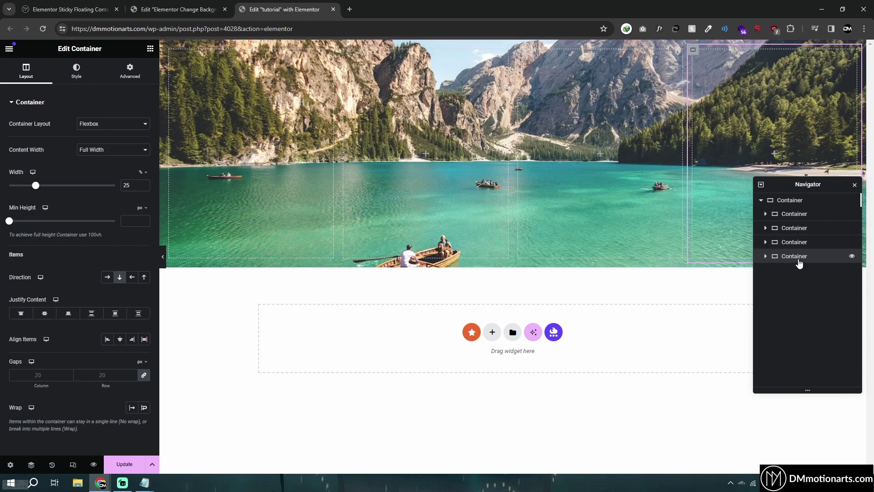
left_click(31, 465)
left_click(31, 464)
left_click(139, 78)
left_click(106, 345)
type("column1")
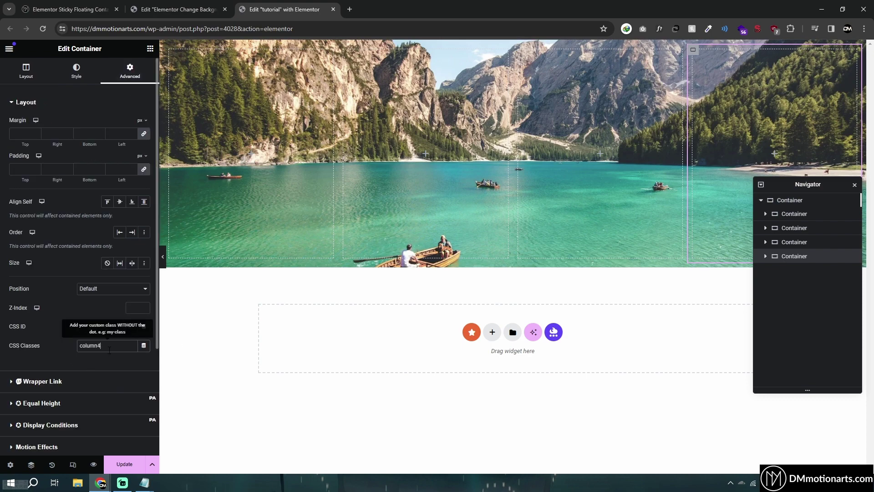
Step: Switch to Notepad and copy the entire CSS, including the .mainBg rule and all the column hover rules
mouse_move(145, 483)
left_click(221, 404)
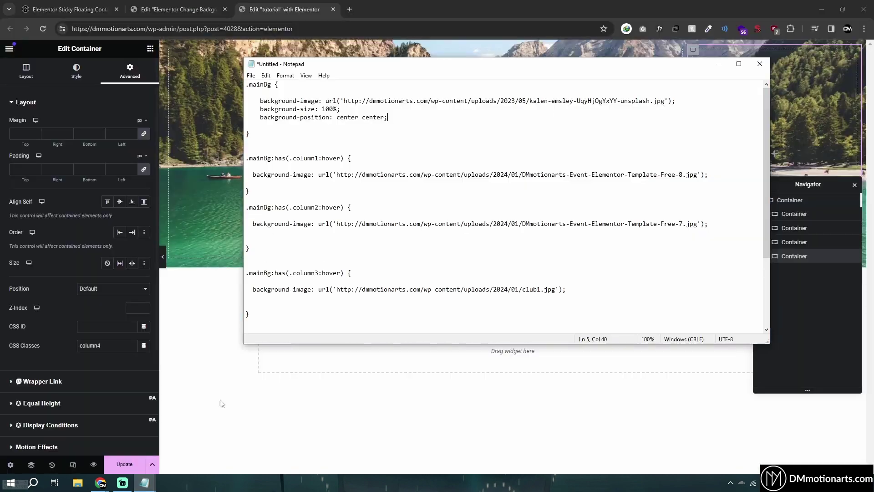
key("ctrl+a")
left_click(198, 341)
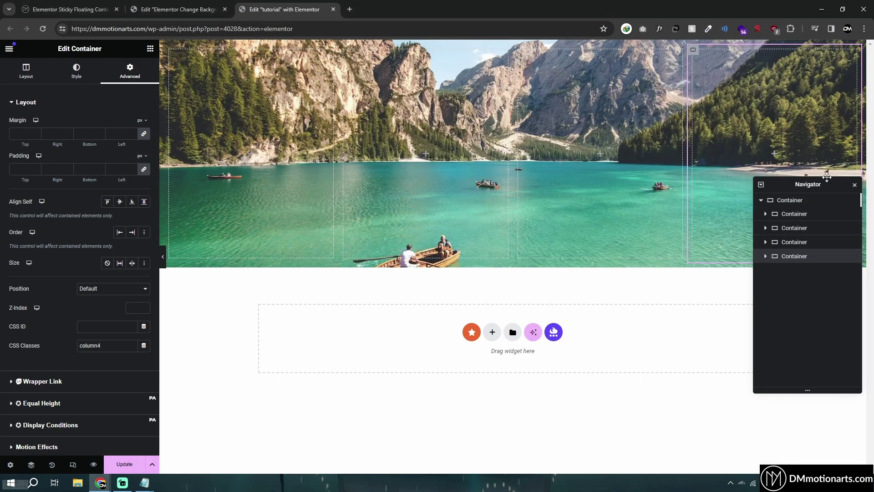
Step: Replace the parent container's custom CSS with the complete copied code containing the .mainBg and .mainBg:has() column hover rules
left_click(790, 200)
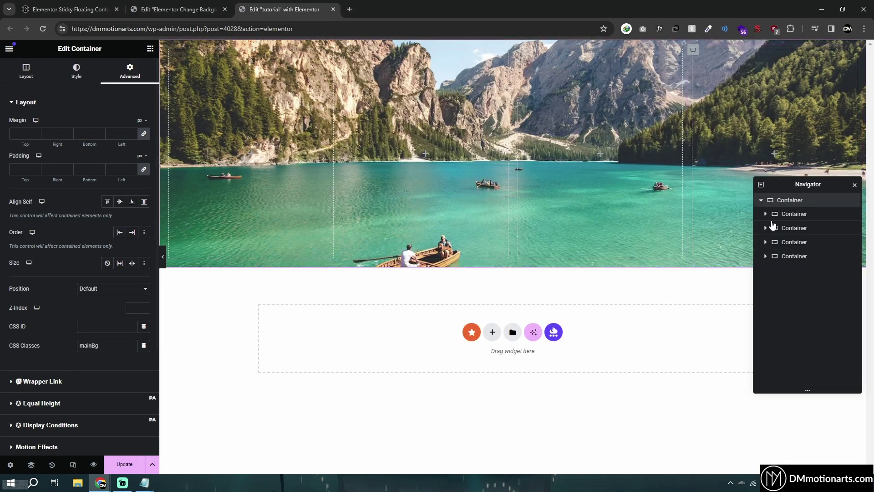
scroll(78, 273, "down", 3)
left_click(34, 389)
left_click(64, 314)
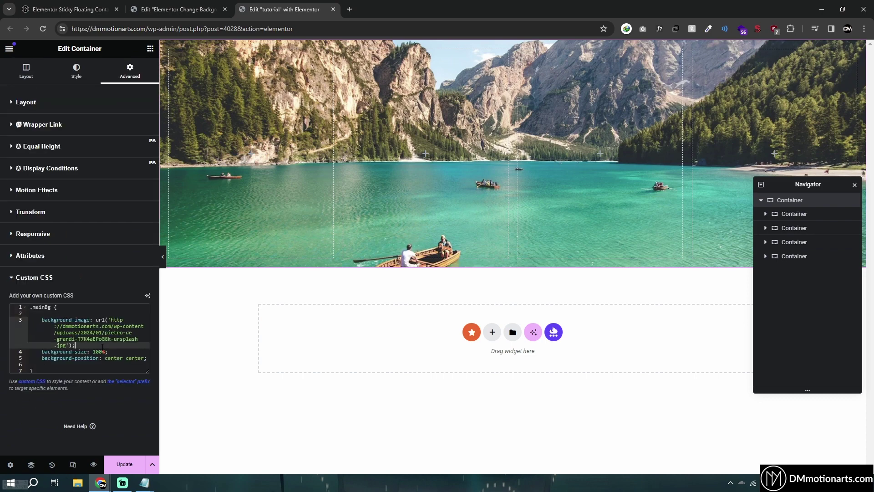
key("ctrl+a")
key("ctrl+v")
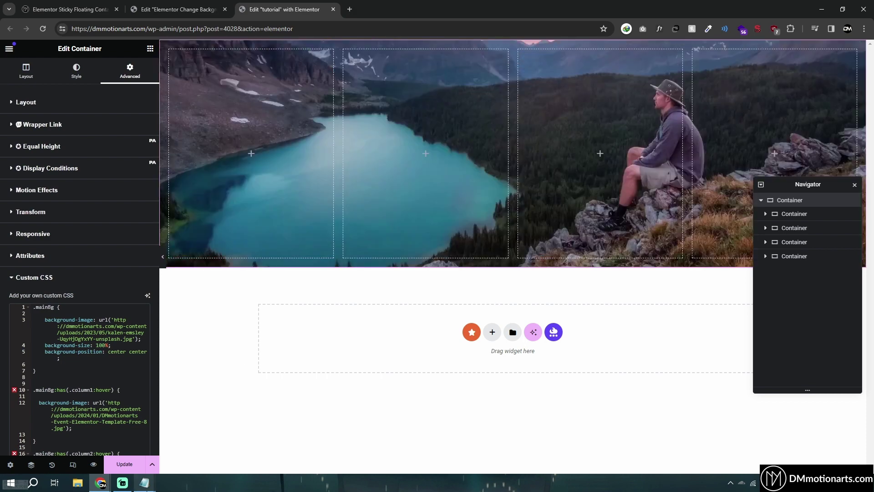
Step: Switch to Notepad and examine the background-image URLs in the .column1 through .column4 hover rules
mouse_move(144, 482)
left_click(119, 453)
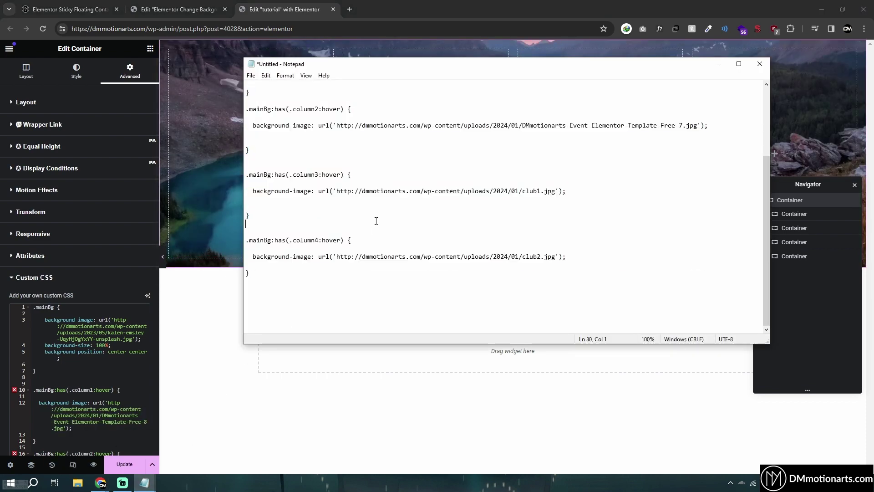
left_click_drag(350, 71, 402, 132)
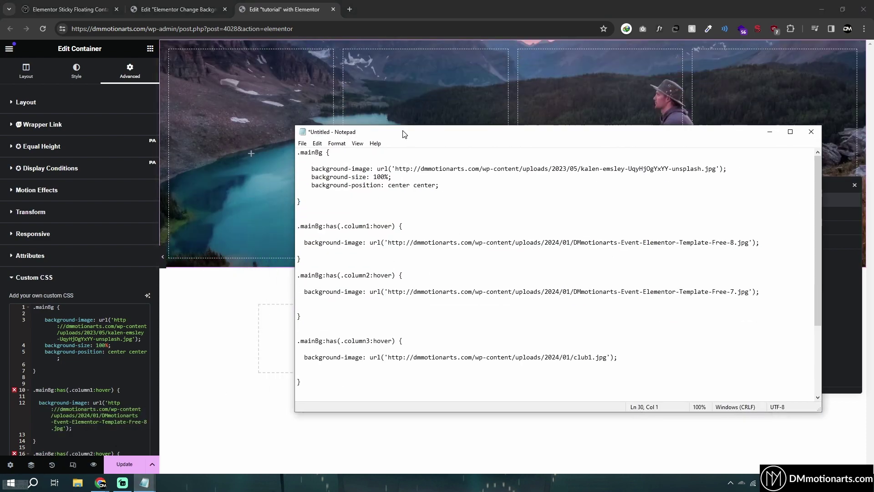
left_click_drag(300, 242, 750, 242)
left_click(388, 242)
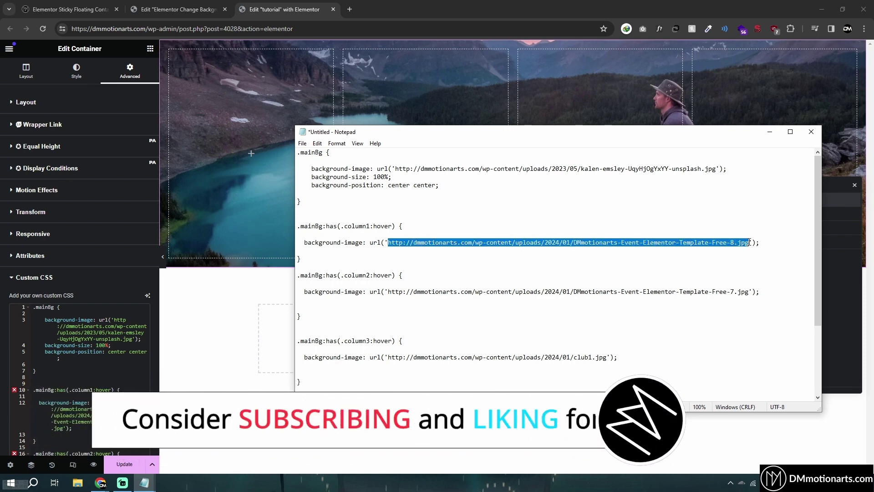
left_click(750, 242)
left_click_drag(389, 291, 749, 291)
scroll(438, 321, "down", 1)
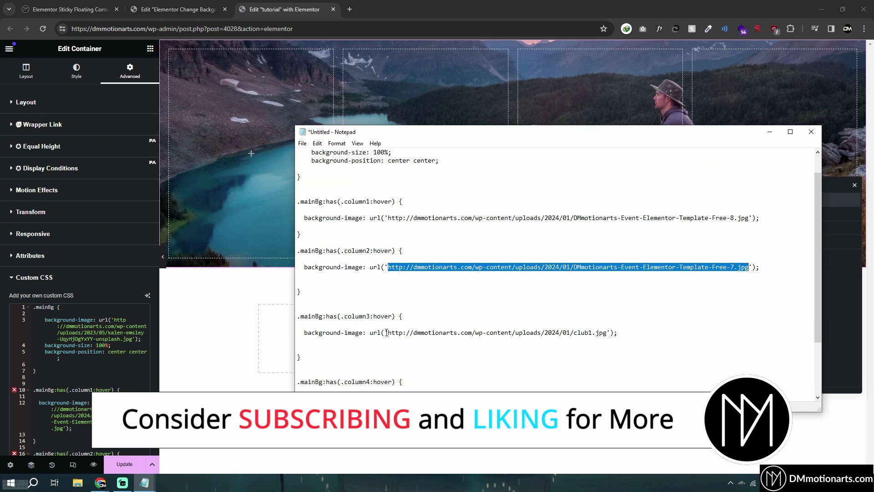
left_click_drag(387, 333, 608, 332)
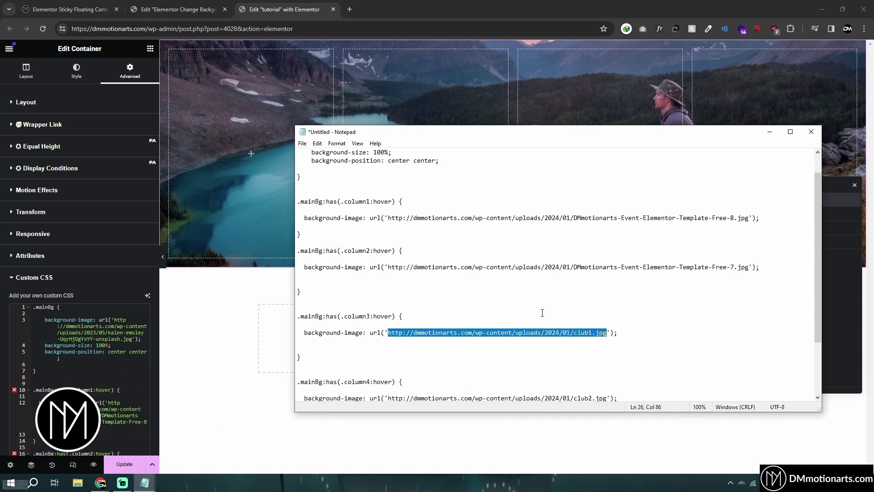
scroll(405, 325, "down", 3)
left_click_drag(388, 324, 605, 324)
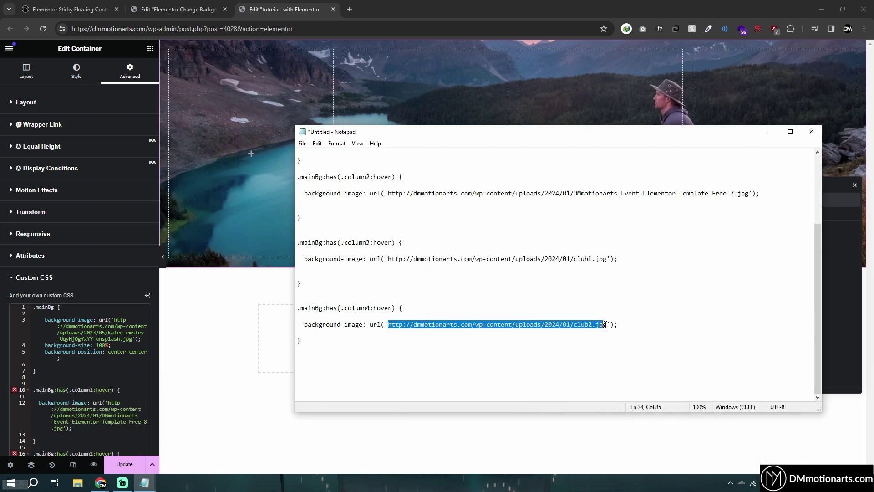
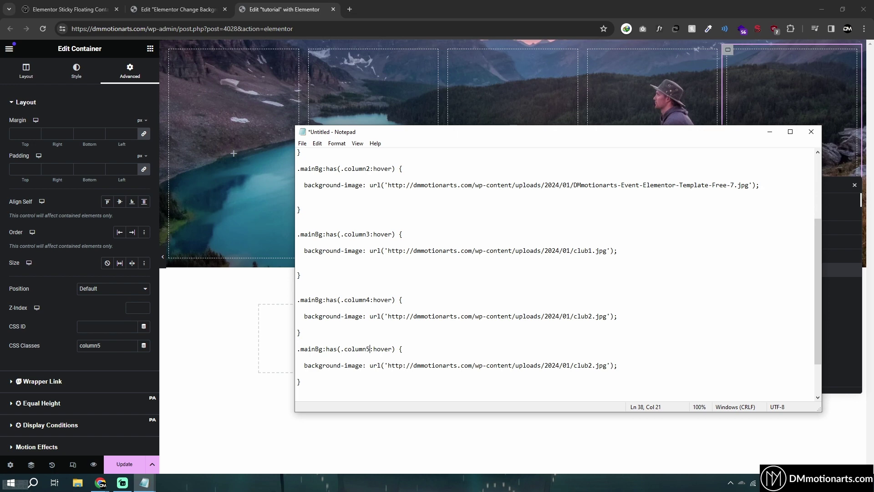
Step: Clear the image URL in the .column5 hover rule and open the background image chooser for the fifth child container in Elementor
left_click(608, 365, "shift")
key("ctrl+x")
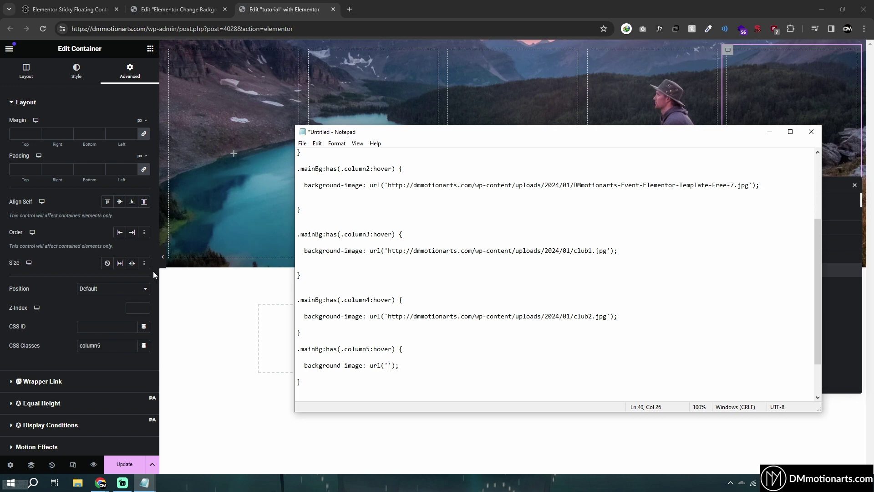
key("alt+Tab")
left_click(76, 72)
left_click(106, 143)
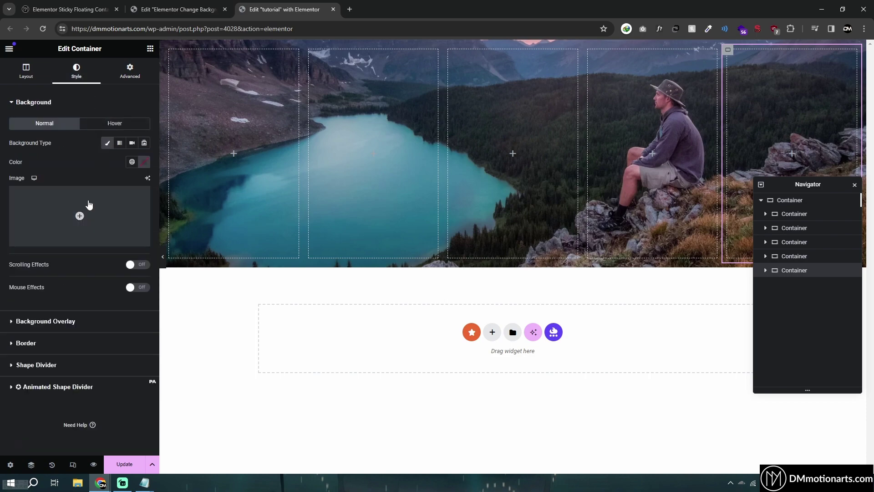
left_click(89, 205)
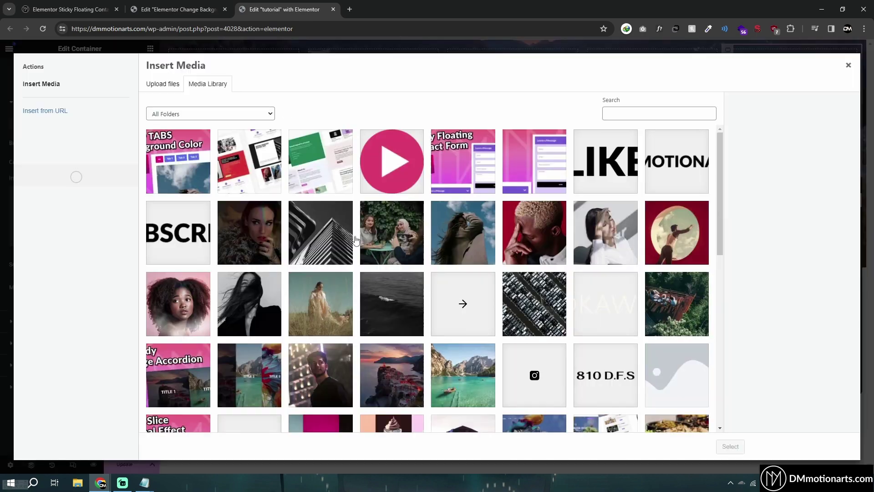
Step: Copy the file URL of the dusk coastal-village photo, close the media library without inserting it, and unset the container's Classic background type
scroll(373, 255, "down", 4)
left_click(386, 207)
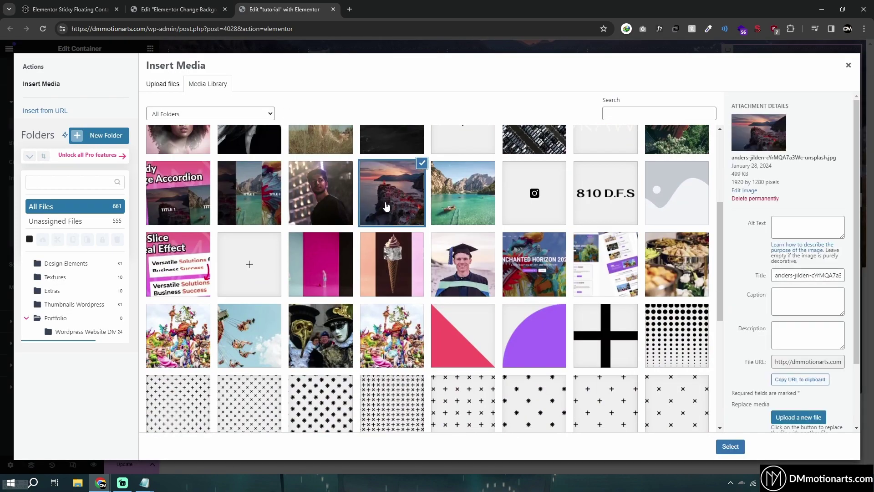
left_click(787, 367)
right_click(796, 363)
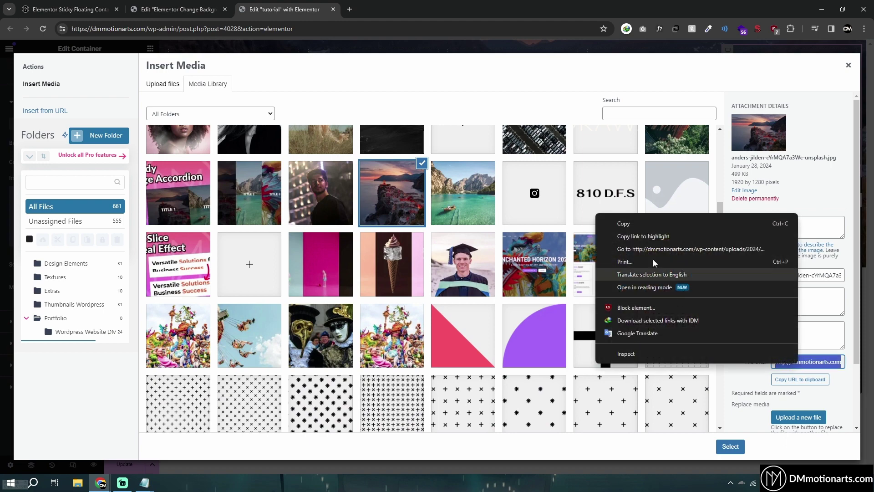
left_click(622, 222)
left_click(848, 66)
left_click(107, 142)
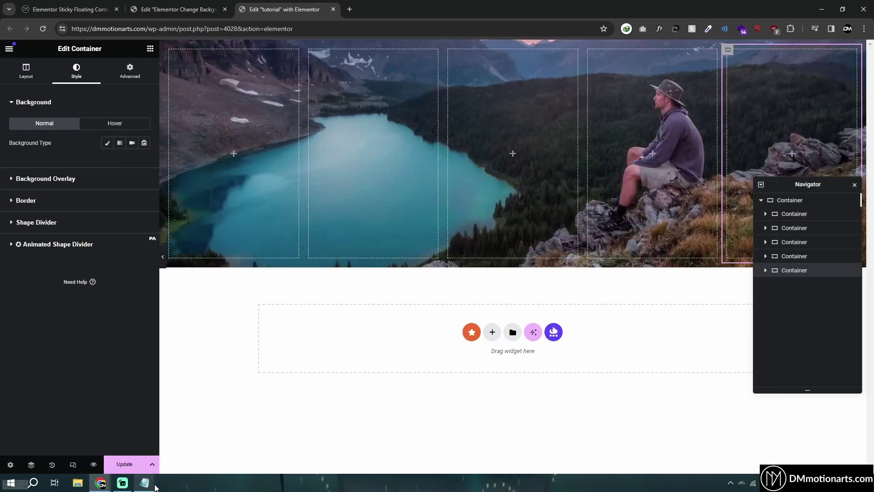
Step: Paste the copied image URL into the .column5 hover rule in the Notepad CSS and select the entire code
mouse_move(144, 482)
mouse_move(152, 450)
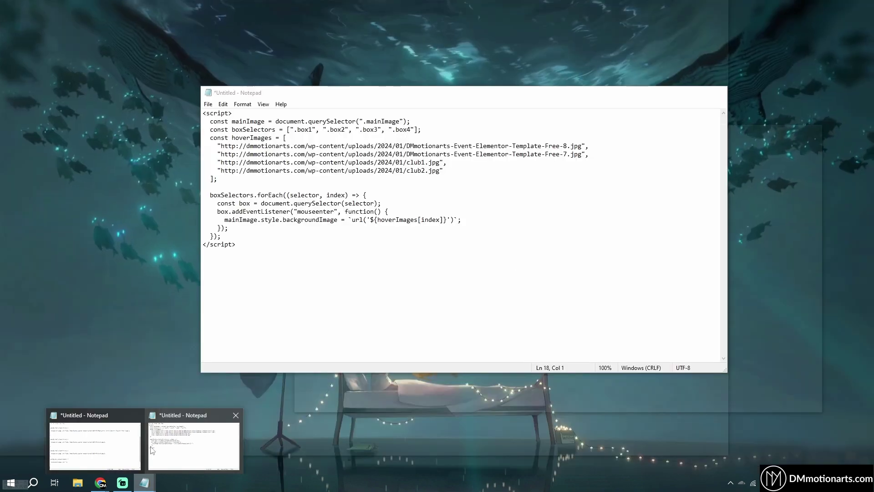
left_click(95, 444)
key("ctrl+v")
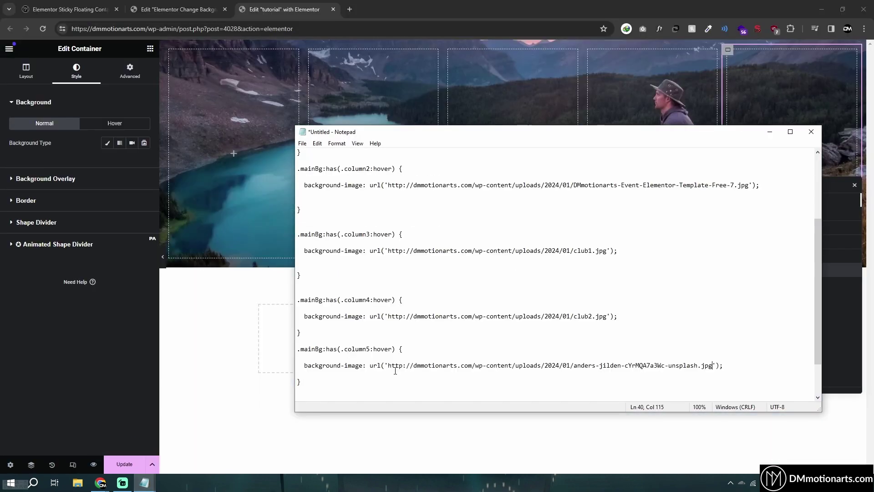
key("ctrl+a")
left_click(763, 66)
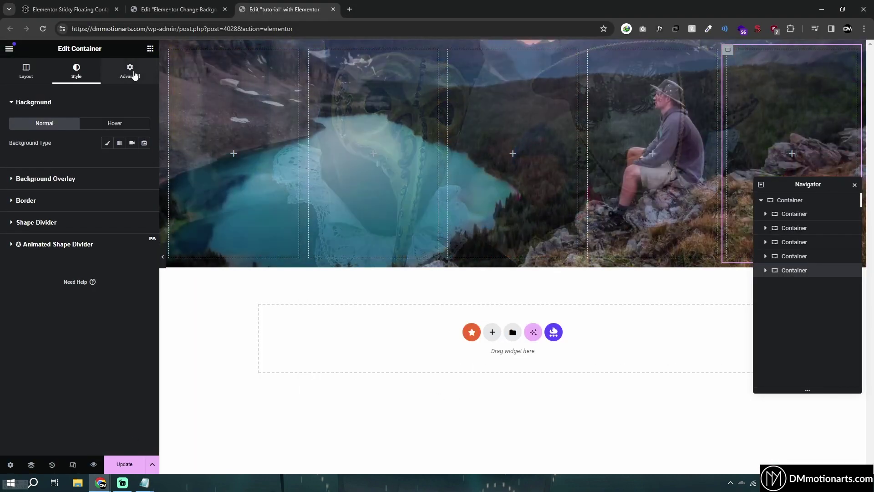
Step: Select the parent container in Elementor and open its custom CSS code
left_click(130, 70)
scroll(79, 349, "down", 5)
left_click(98, 389)
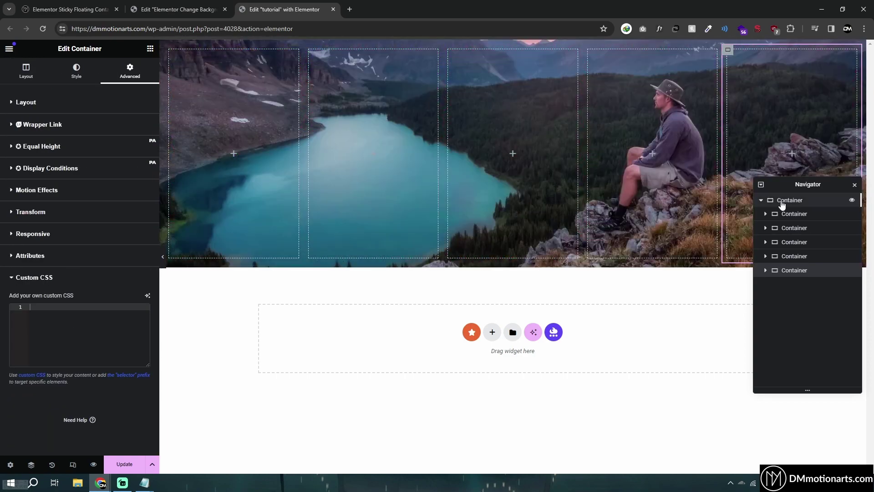
left_click(782, 201)
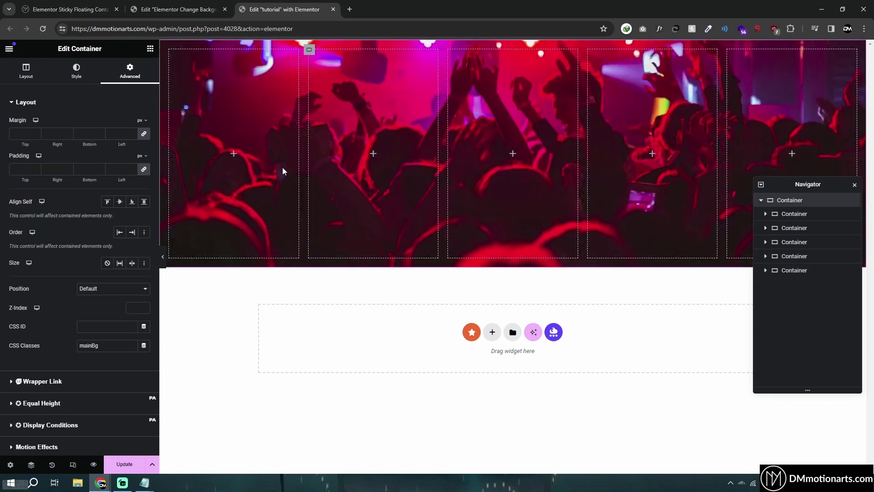
scroll(77, 319, "down", 3)
left_click(25, 390)
scroll(79, 319, "down", 4)
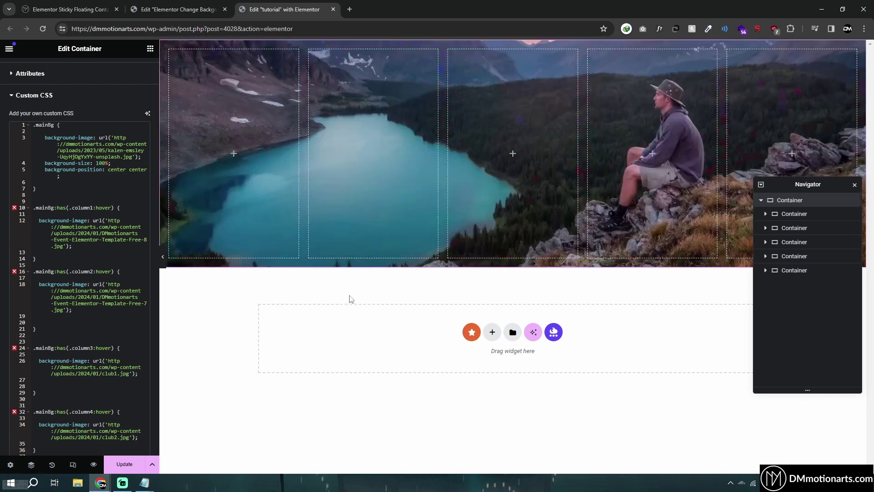
Step: Switch to the Notepad CSS and delete the .column4 and .column5 hover rules
mouse_move(144, 483)
left_click(94, 437)
left_click(322, 333)
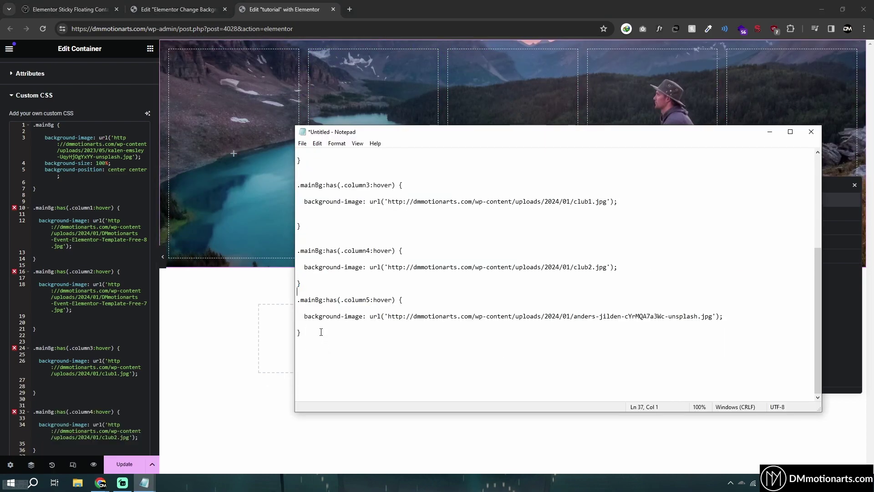
scroll(326, 337, "up", 1)
left_click(298, 277, "shift")
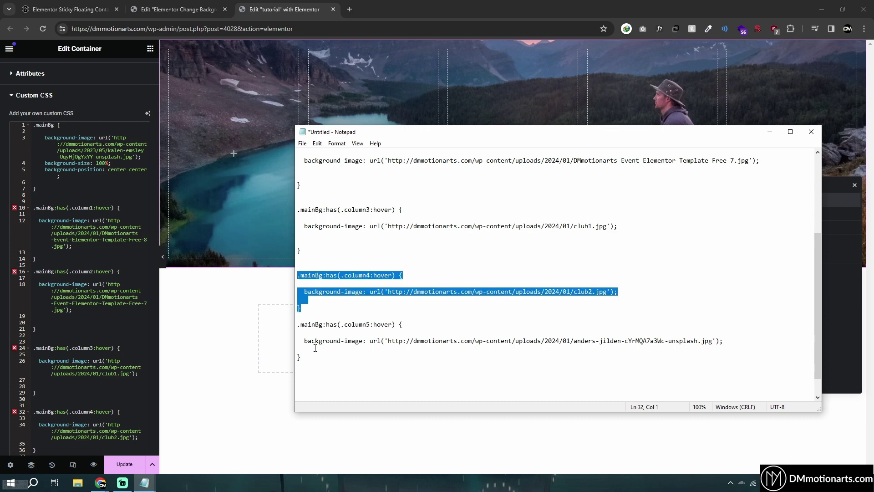
left_click_drag(314, 359, 286, 273)
key("Delete")
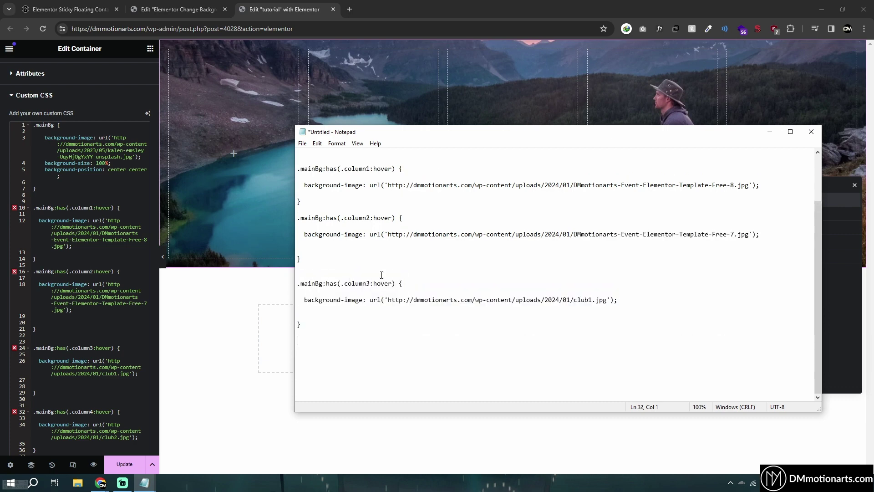
scroll(387, 321, "up", 3)
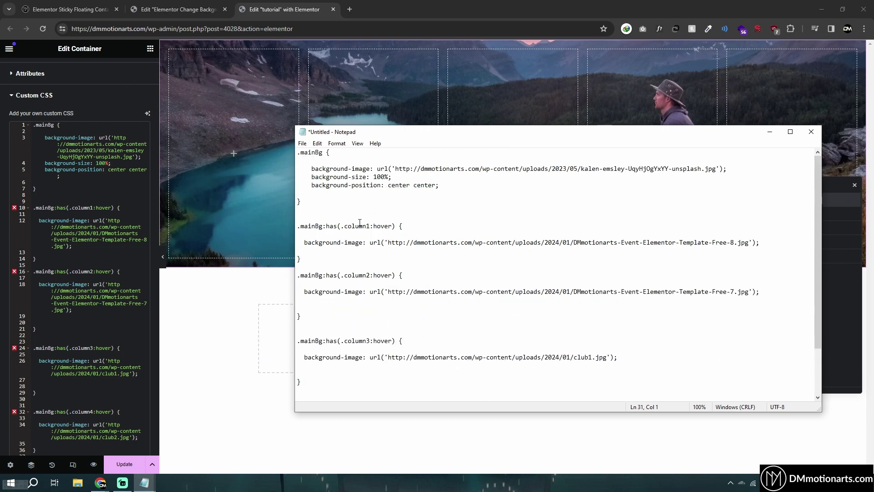
Step: Delete the parent container from the tutorial page and view the Stays on Hover State example in the other Elementor page
left_click(233, 317)
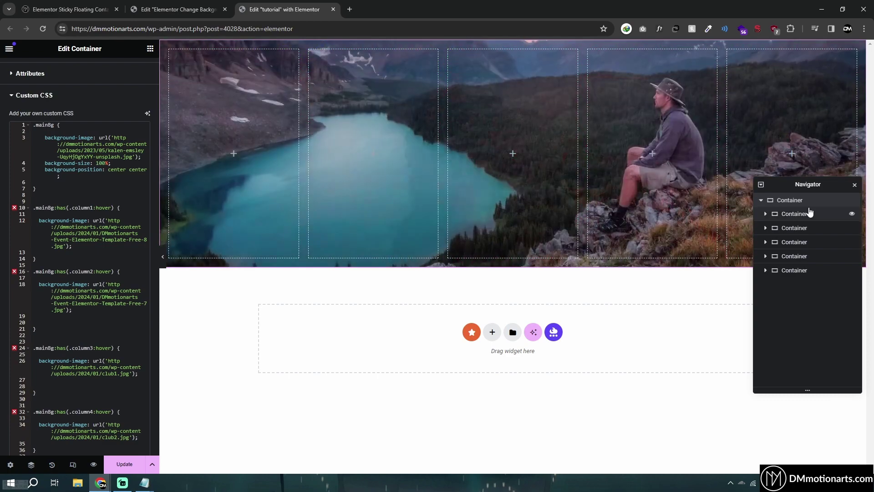
key("Delete")
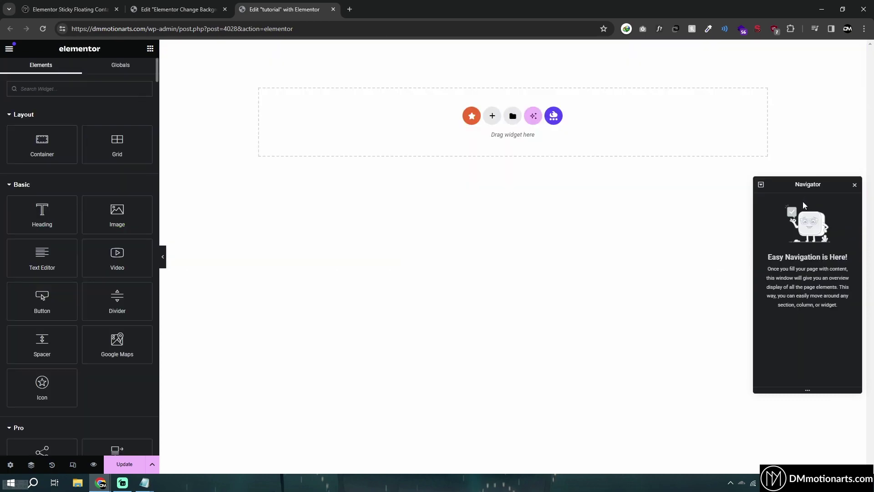
left_click(177, 9)
scroll(94, 305, "down", 3)
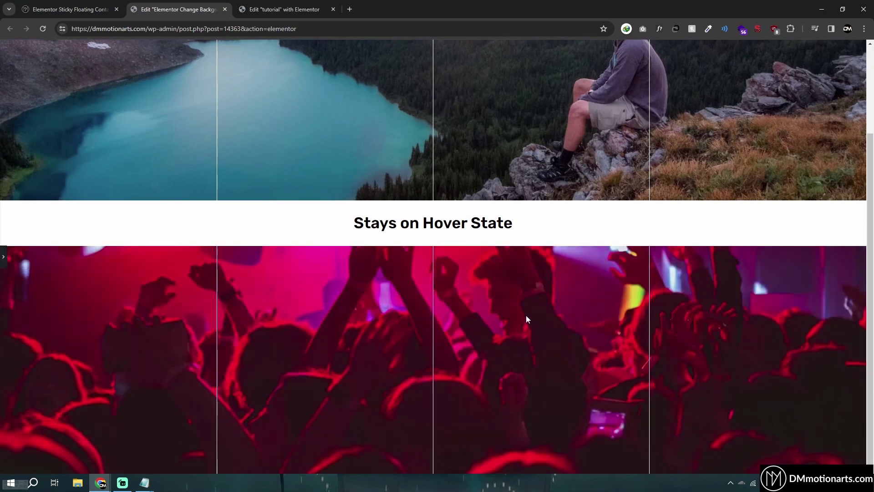
Step: Return to the tutorial page and add a new Flexbox container with the four-column structure
key("ctrl+Tab")
left_click(492, 116)
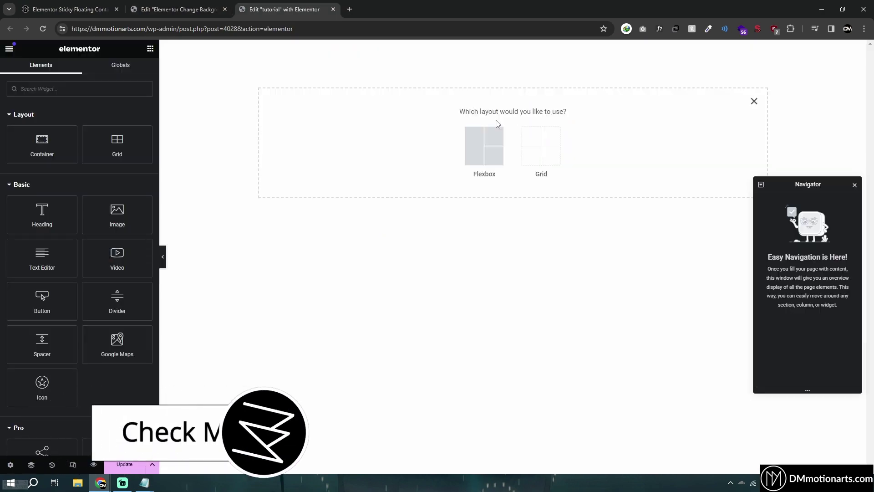
left_click(482, 144)
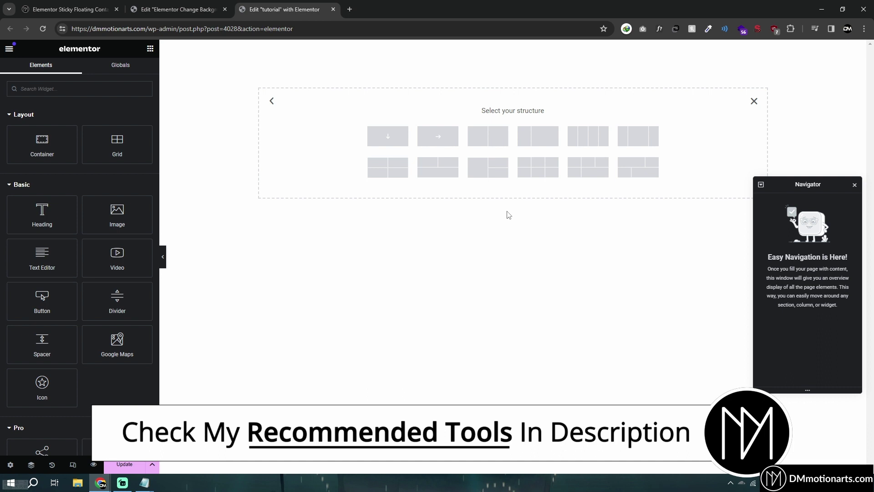
left_click(596, 136)
Step: Set the new parent container to Full Width with a 500 px minimum height, and expand its child containers in the Navigator
left_click(113, 149)
left_click(102, 173)
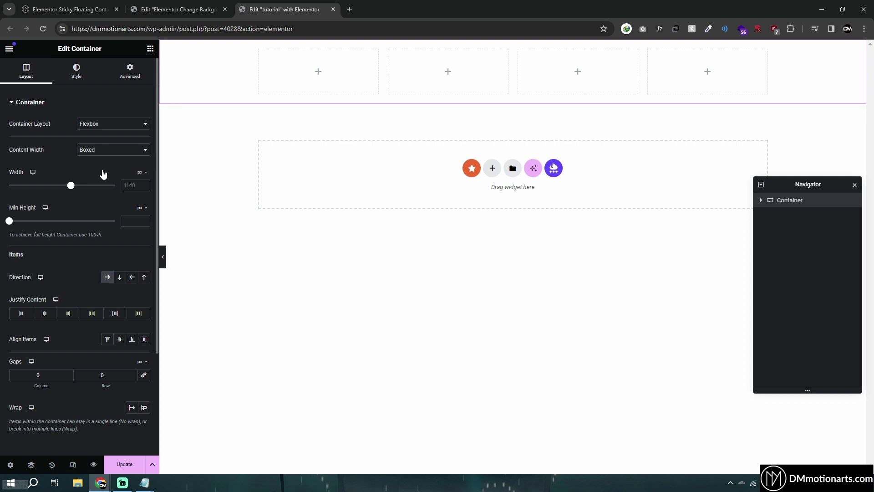
left_click(135, 220)
type("500")
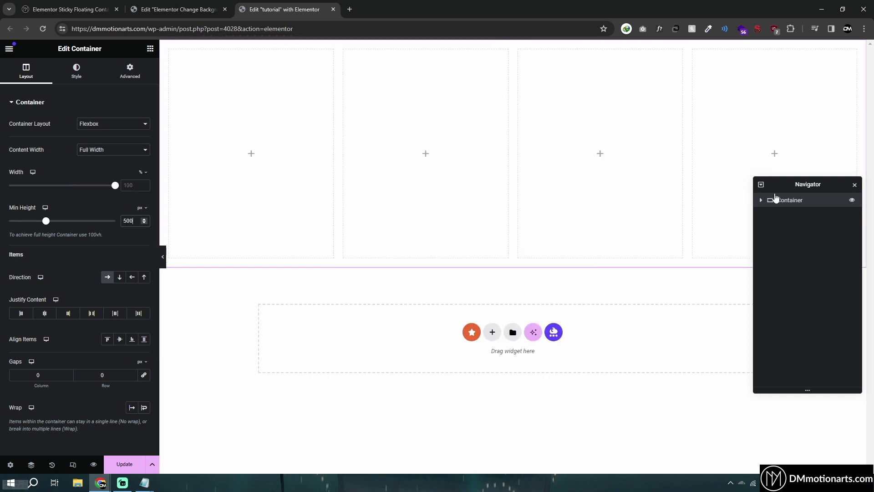
left_click(761, 200)
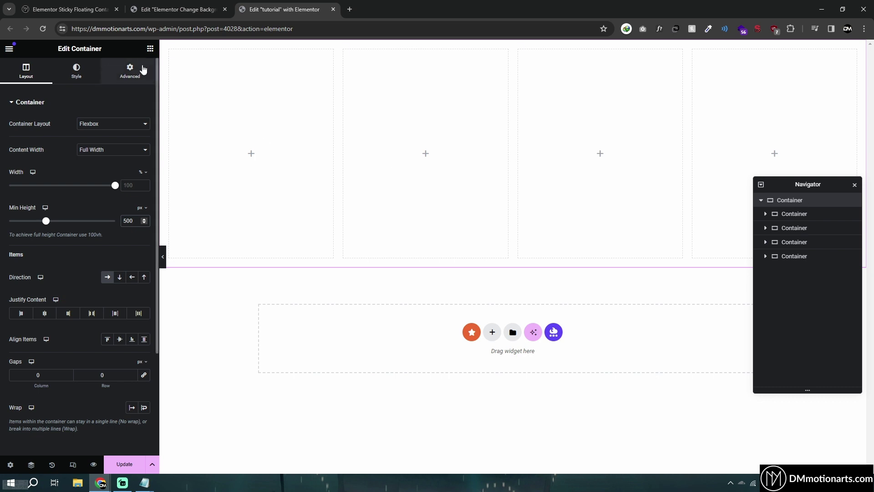
Step: Try adding an HTML widget inside the parent container after its four child containers, and delete it
left_click(150, 48)
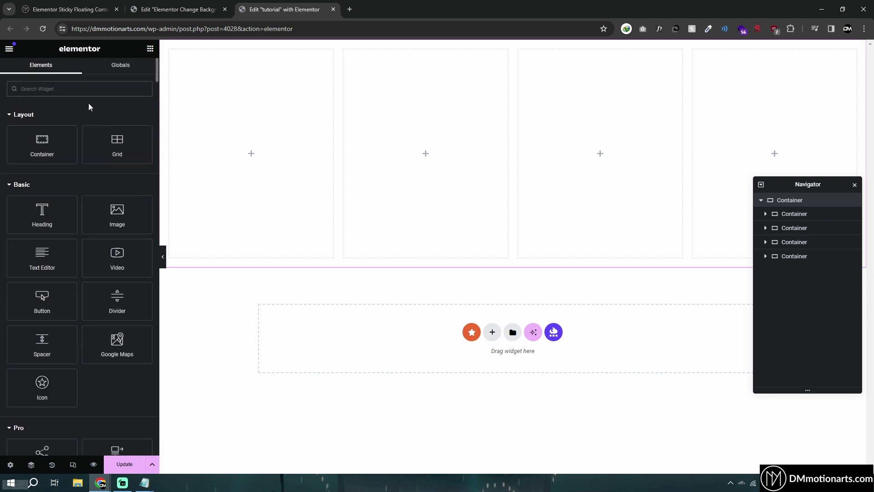
type("htm")
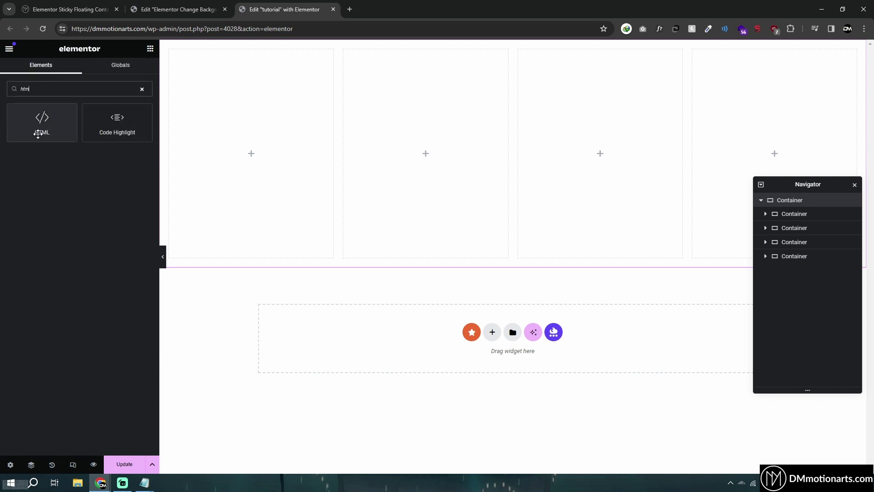
left_click_drag(42, 131, 59, 127)
left_click_drag(41, 127, 863, 132)
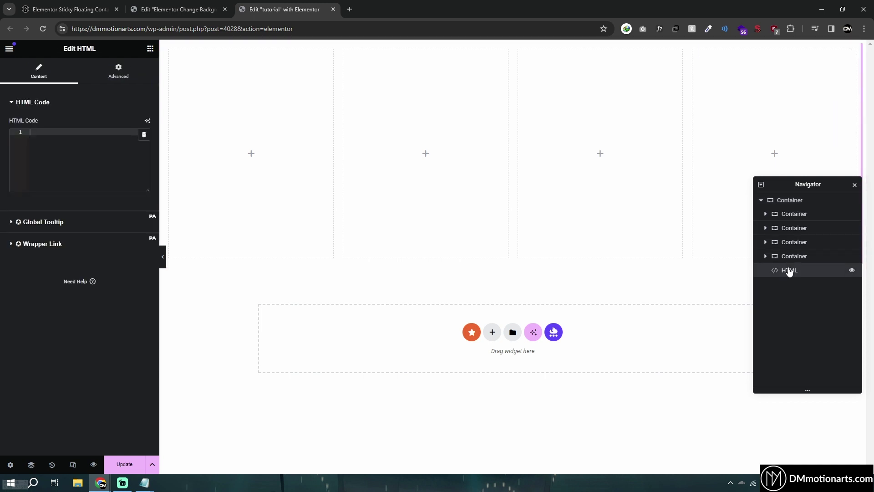
key("Delete")
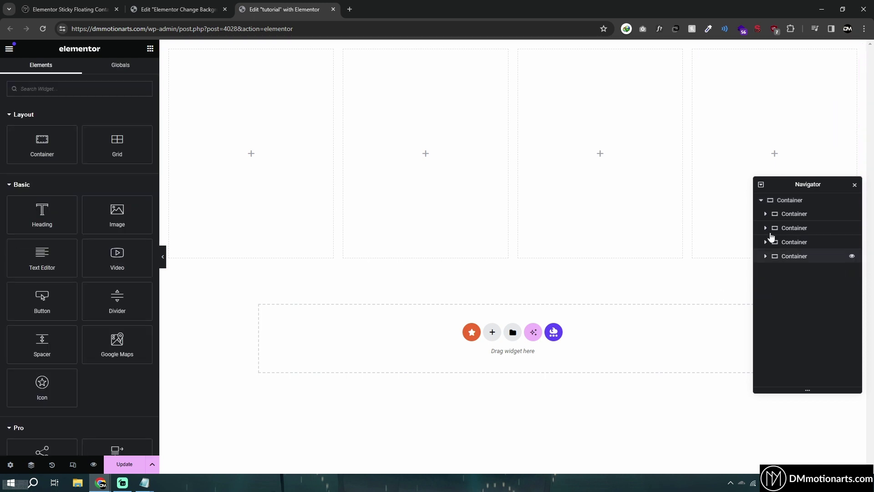
Step: Add an HTML widget to the parent container after its four child containers
left_click(797, 206)
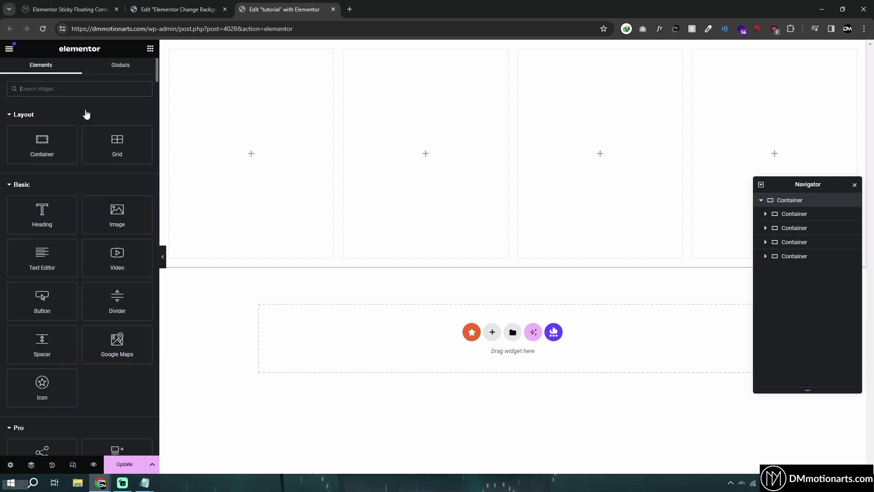
type("html")
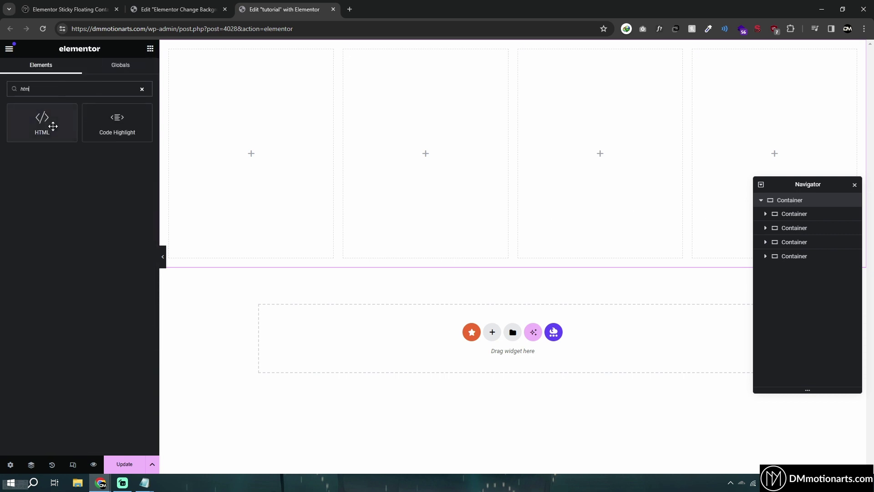
left_click(48, 125)
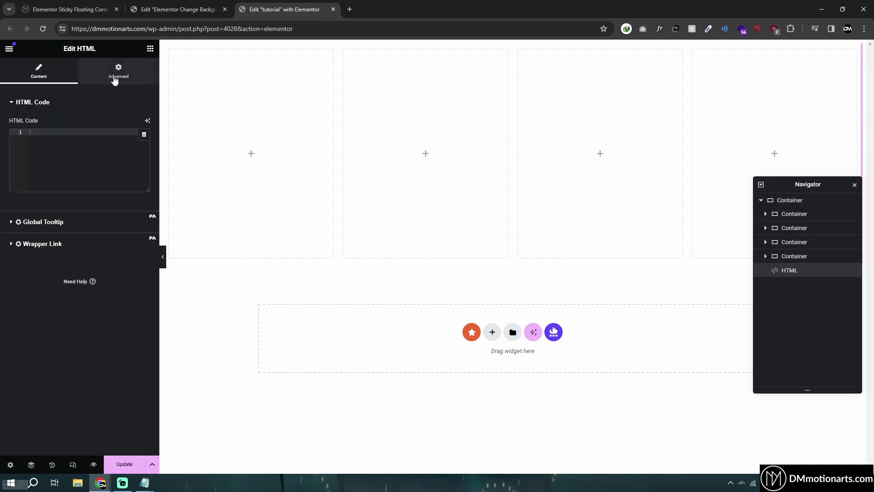
Step: Hide the HTML widget on desktop, tablet portrait and mobile portrait in its responsive settings
left_click(148, 78)
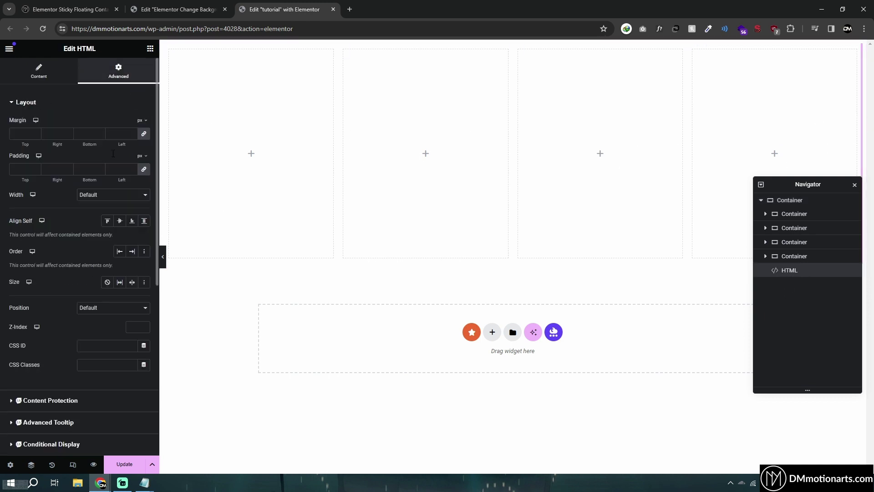
scroll(44, 330, "down", 10)
left_click(20, 345)
scroll(85, 314, "down", 2)
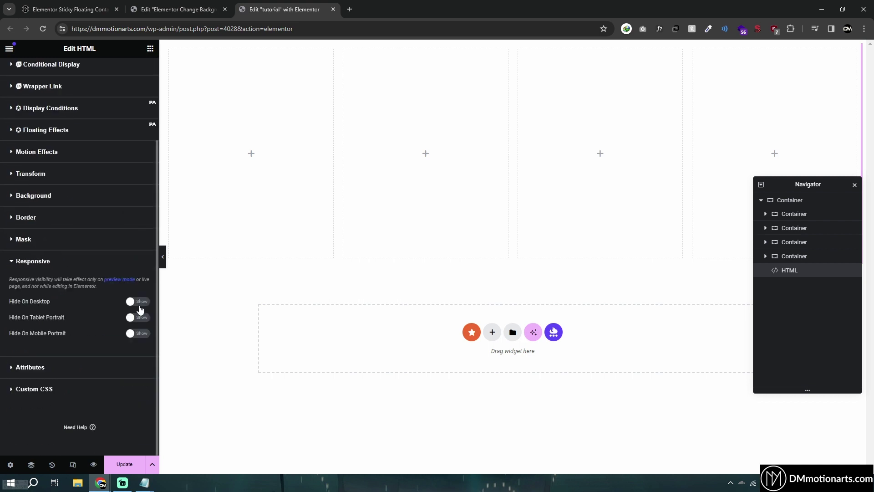
left_click(136, 301)
left_click(137, 317)
left_click(136, 332)
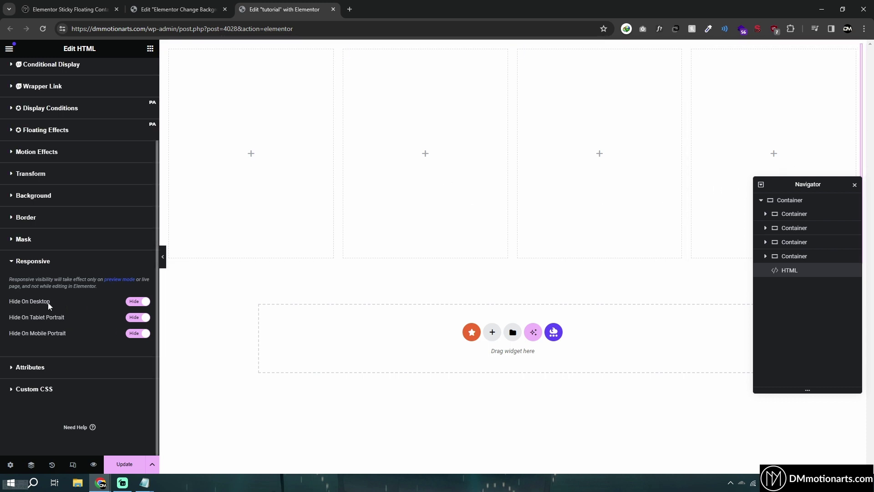
left_click(24, 263)
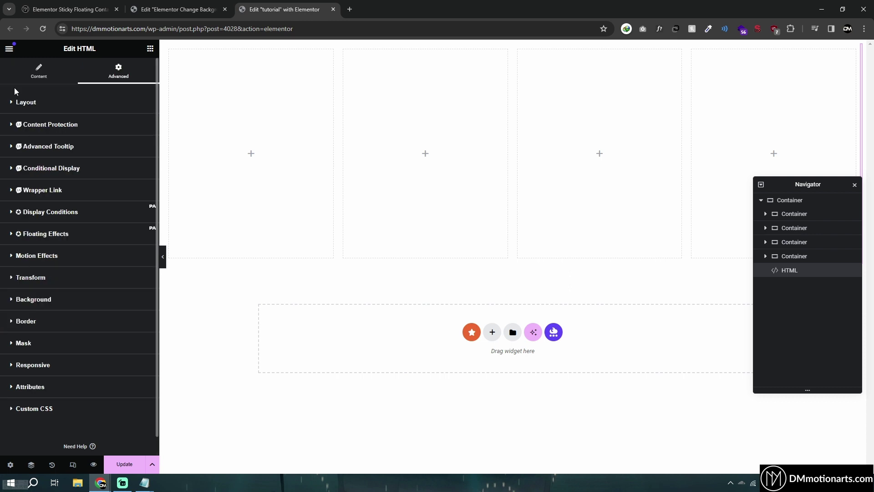
Step: Show the HTML widget's code content and review the hover script with its selectors and image URLs in Notepad
left_click(25, 78)
left_click(145, 482)
left_click(170, 469)
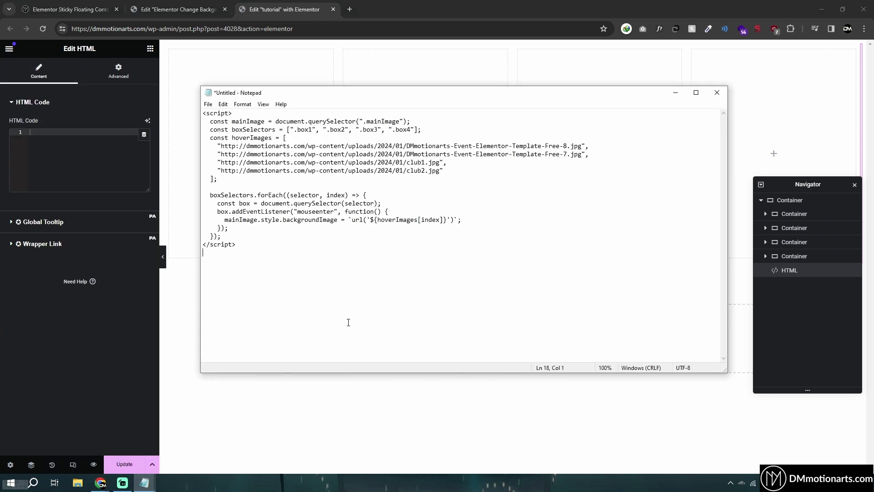
left_click(202, 113)
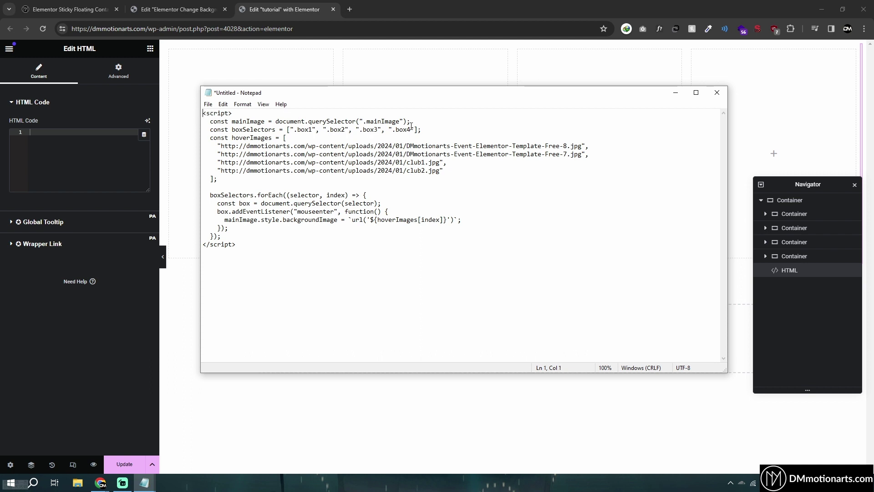
left_click(612, 155)
left_click_drag(256, 197, 318, 195)
left_click(315, 195)
Step: Copy the whole script from Notepad, try pasting it into the HTML widget's code, and clear the code again
left_click_drag(203, 114, 325, 258)
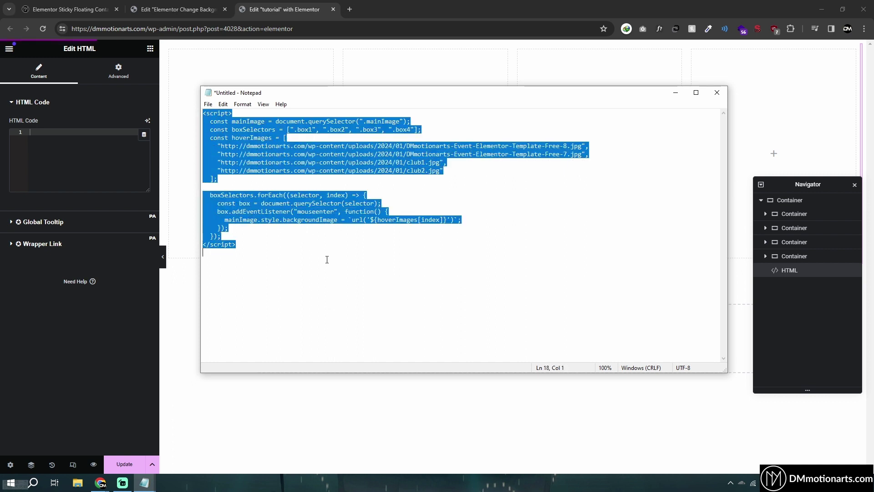
right_click(316, 160)
left_click(340, 190)
right_click(334, 158)
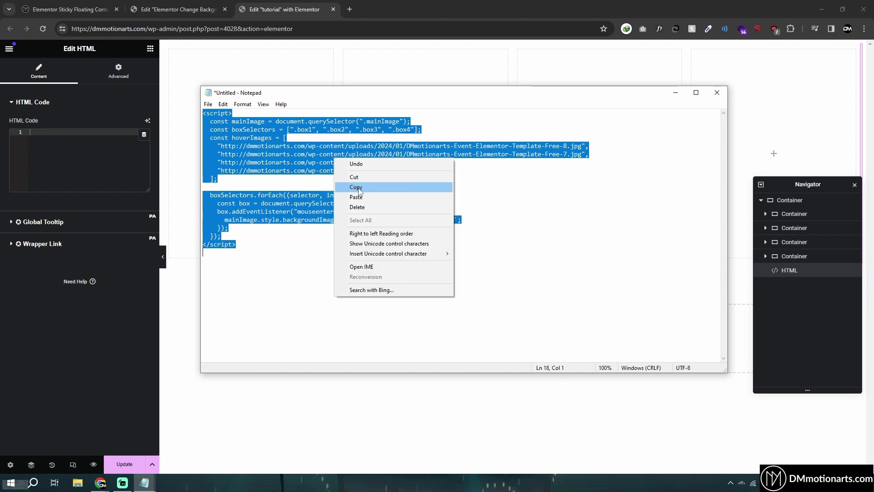
left_click(354, 187)
left_click(182, 296)
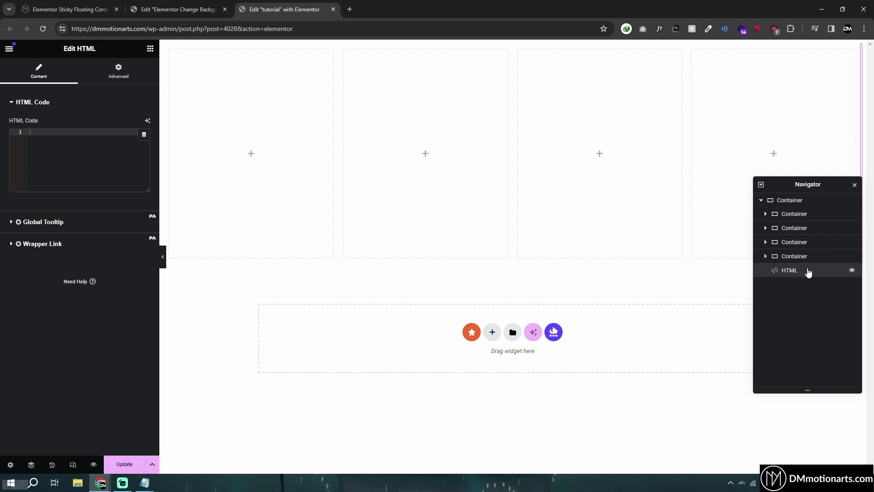
key("ctrl+v")
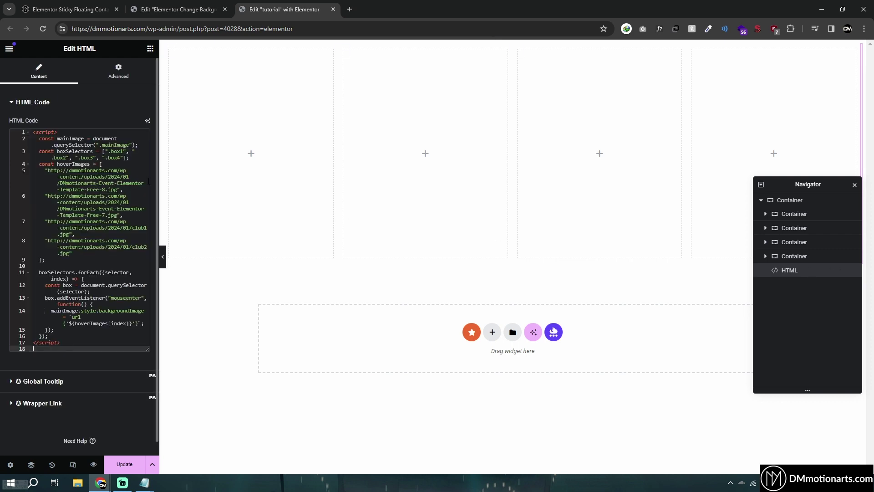
key("ctrl+a")
key("BackSpace")
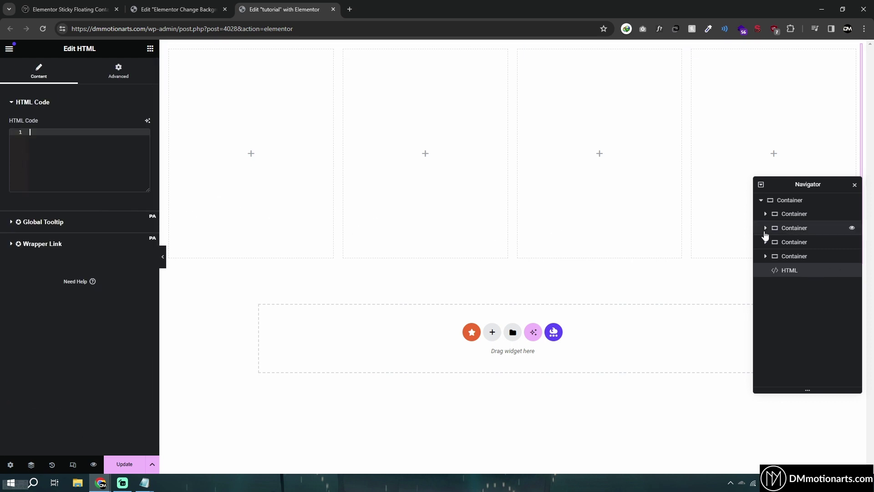
Step: Check the class names listed in boxSelectors of the Notepad script
mouse_move(145, 482)
left_click(195, 444)
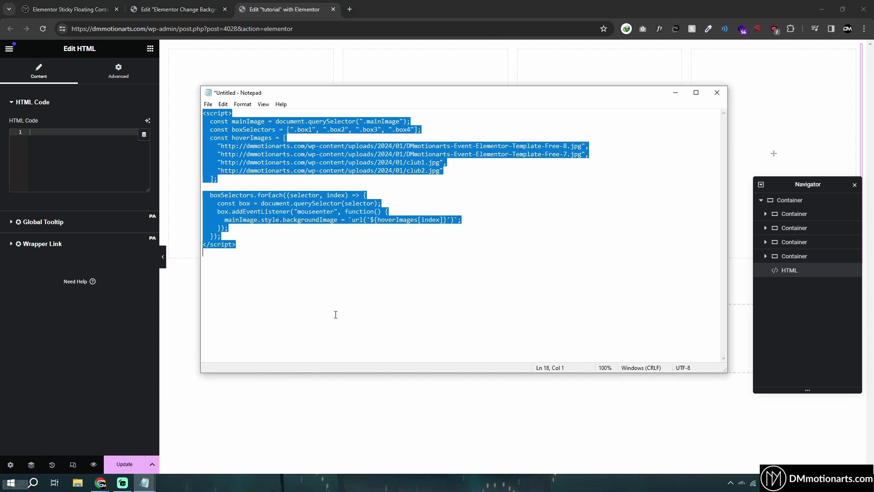
left_click(315, 236)
left_click_drag(352, 97, 347, 213)
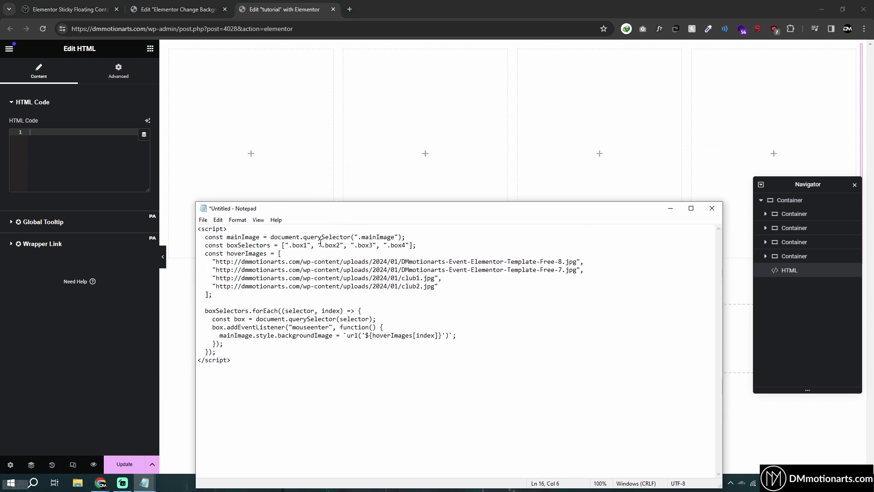
left_click(370, 245)
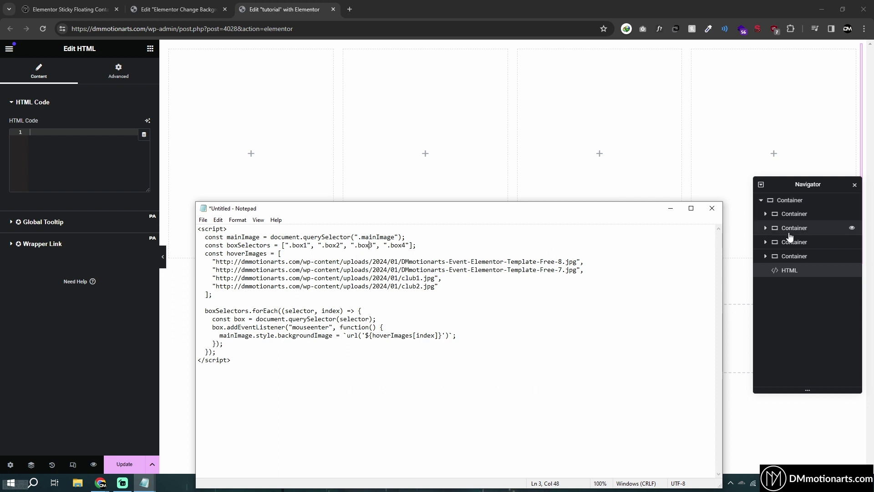
Step: Assign the CSS class box1 to the first child container and box2 to the second
left_click(807, 300)
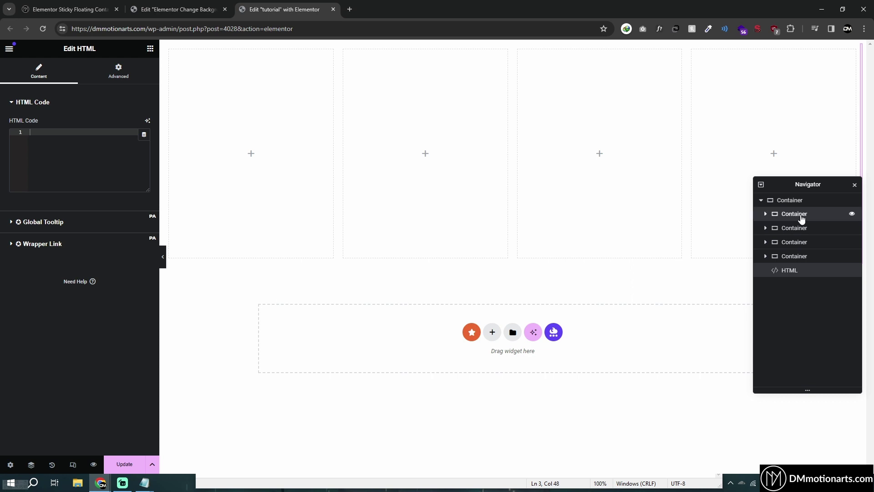
left_click(799, 219)
left_click(130, 72)
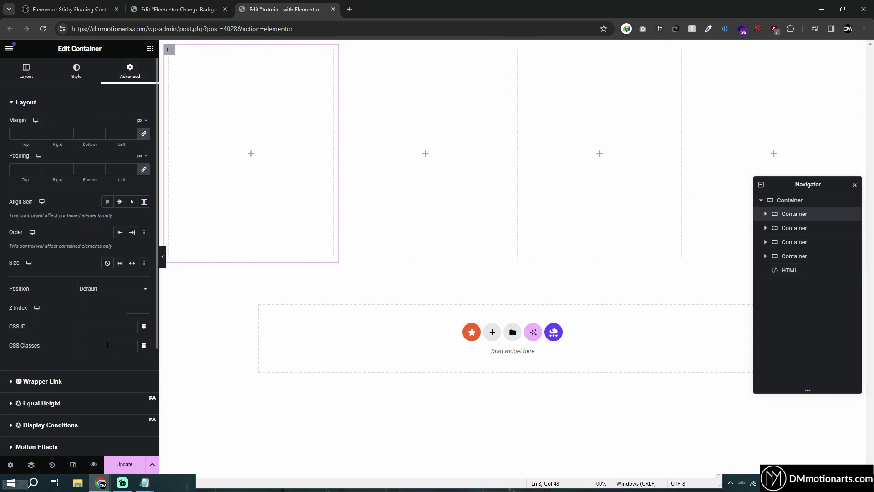
left_click(108, 344)
type("box1")
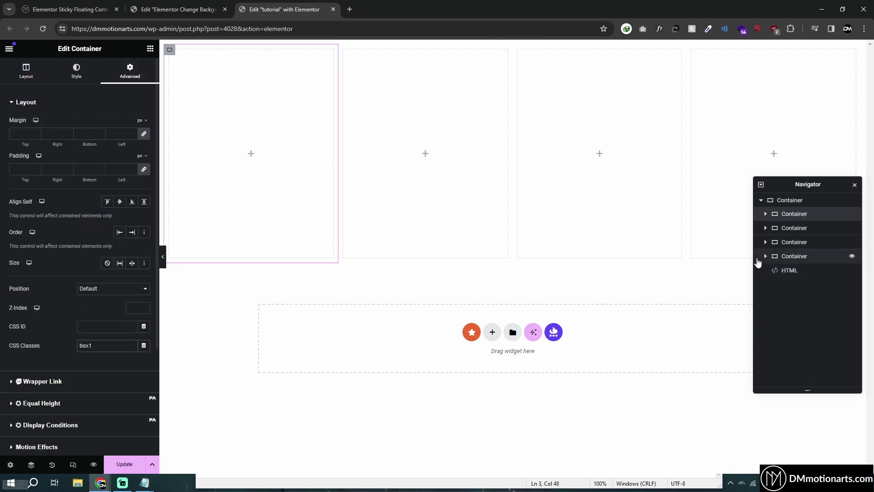
left_click(794, 228)
left_click(140, 75)
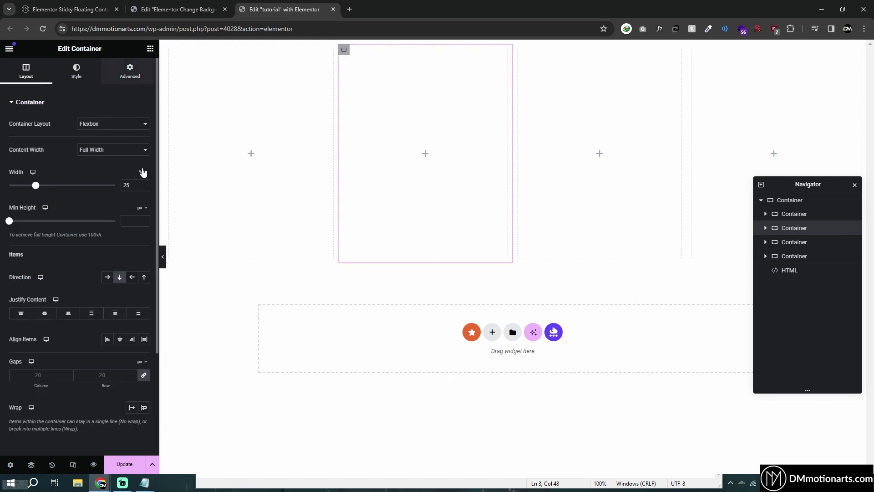
left_click(99, 345)
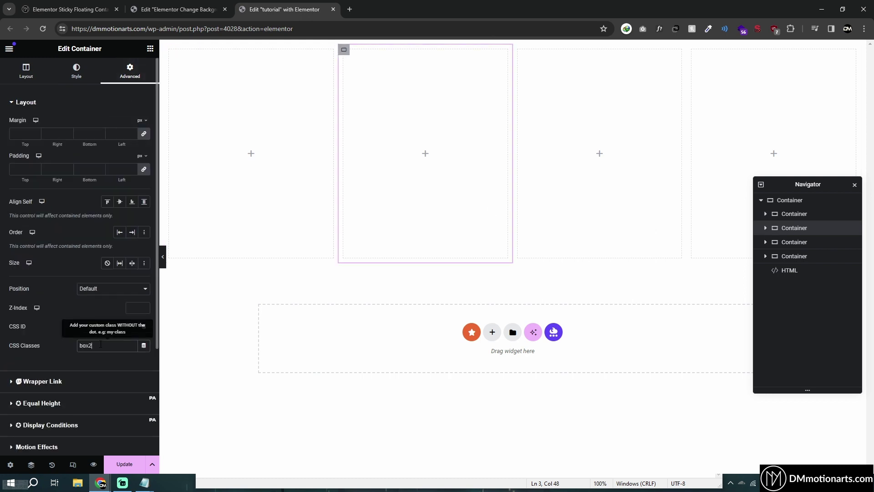
Step: Assign the CSS class box3 to the third child container and box4 to the fourth
left_click(792, 242)
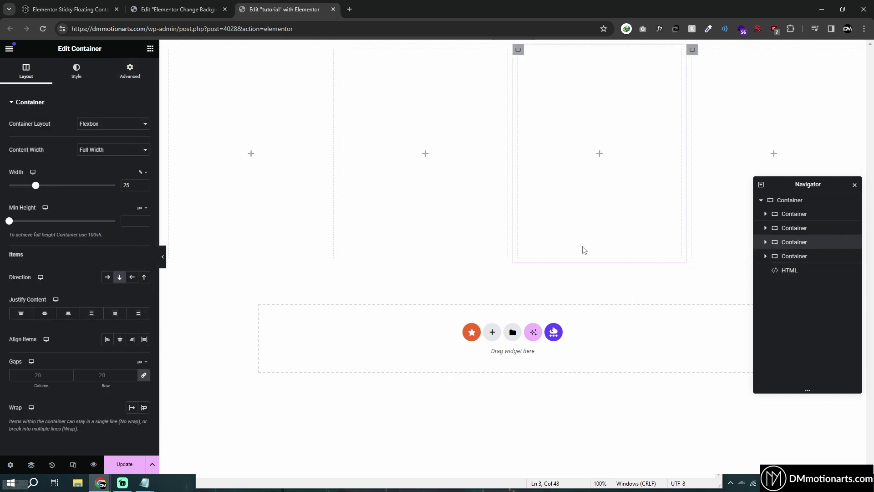
left_click(130, 72)
left_click(101, 345)
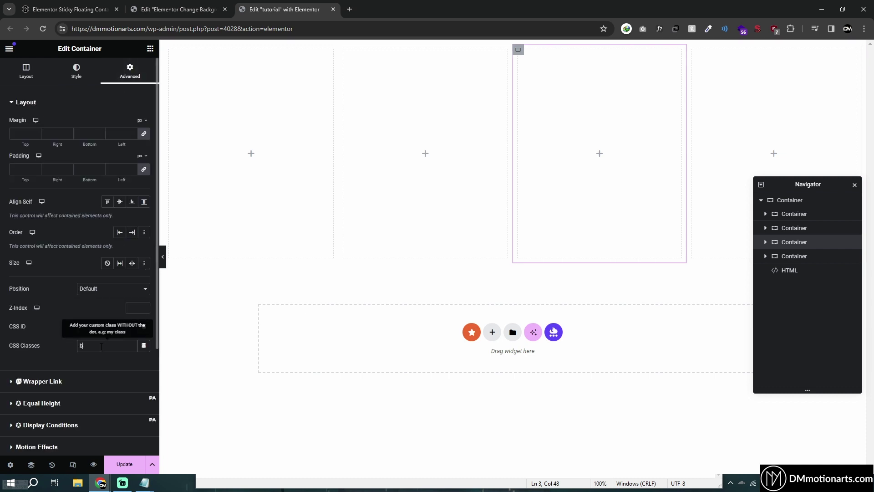
left_click(801, 256)
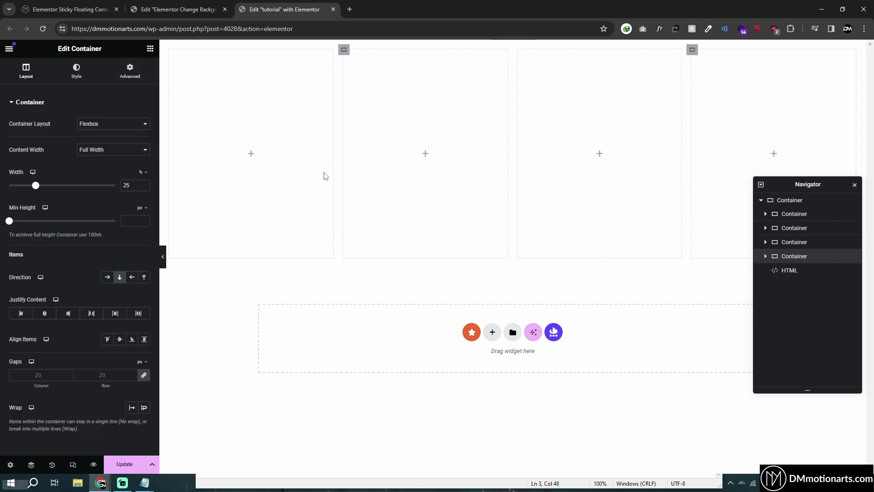
left_click(140, 73)
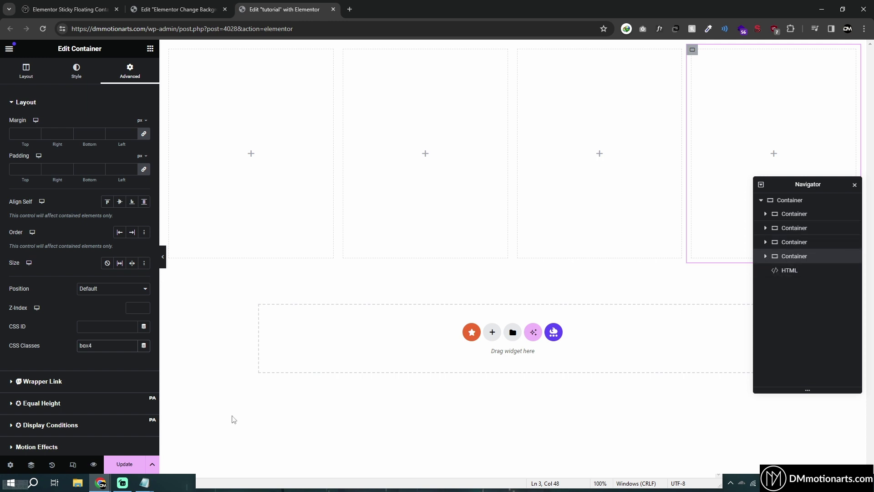
Step: Copy the name mainImage from the Notepad script and set it as the parent container's CSS class
mouse_move(154, 483)
left_click(192, 437)
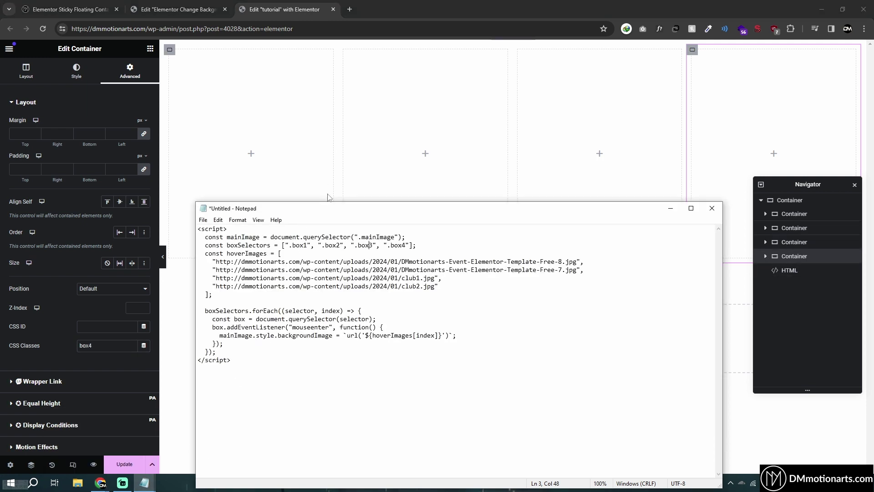
left_click(775, 191)
left_click(783, 205)
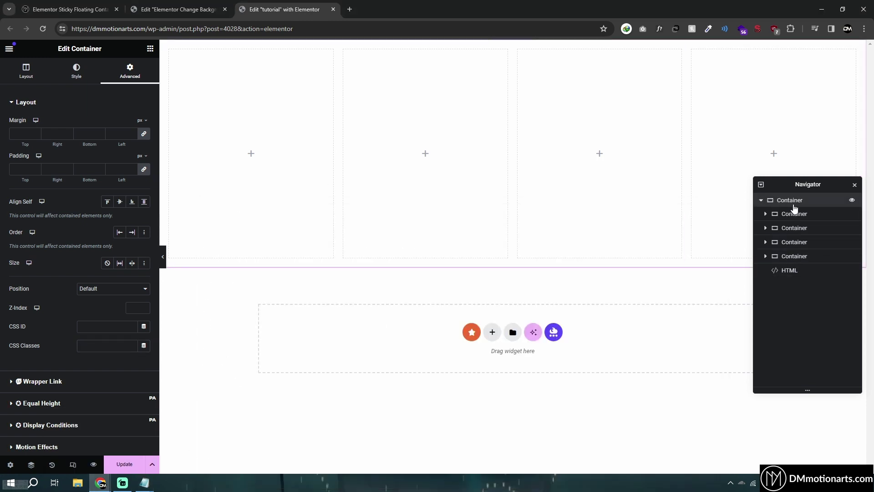
mouse_move(144, 483)
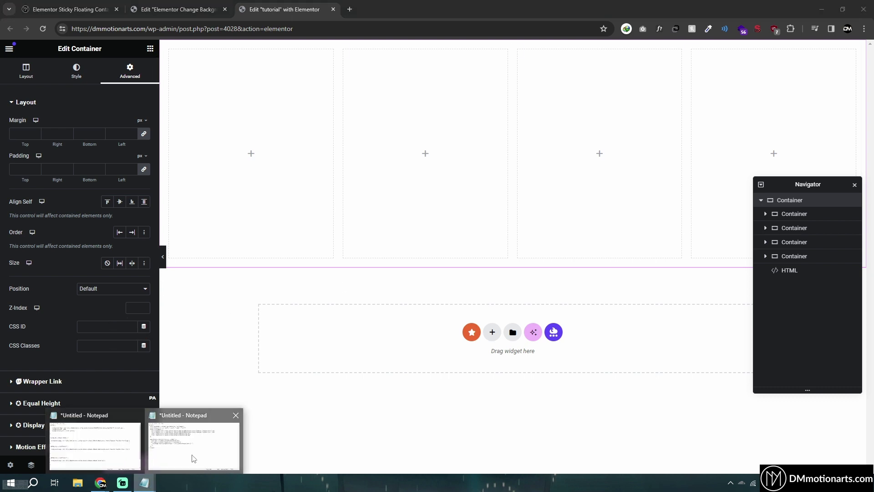
left_click(192, 451)
left_click_drag(211, 212, 237, 212)
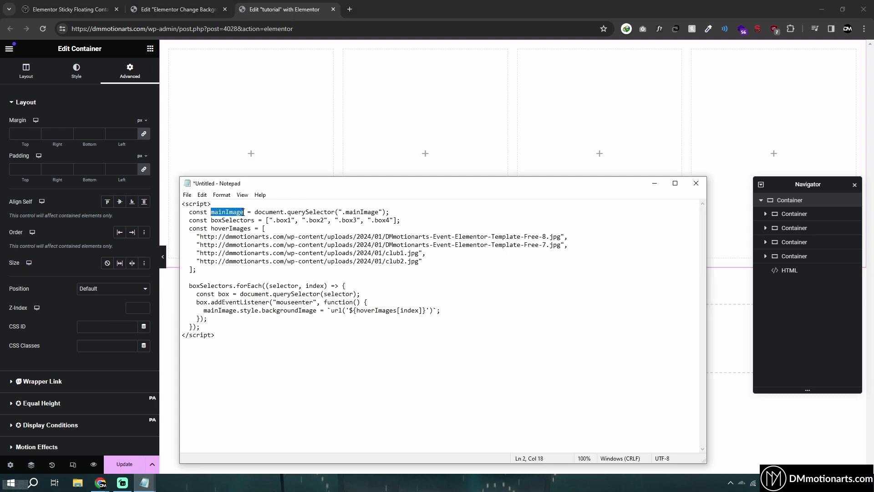
key("ctrl+c")
left_click(107, 346)
key("ctrl+v")
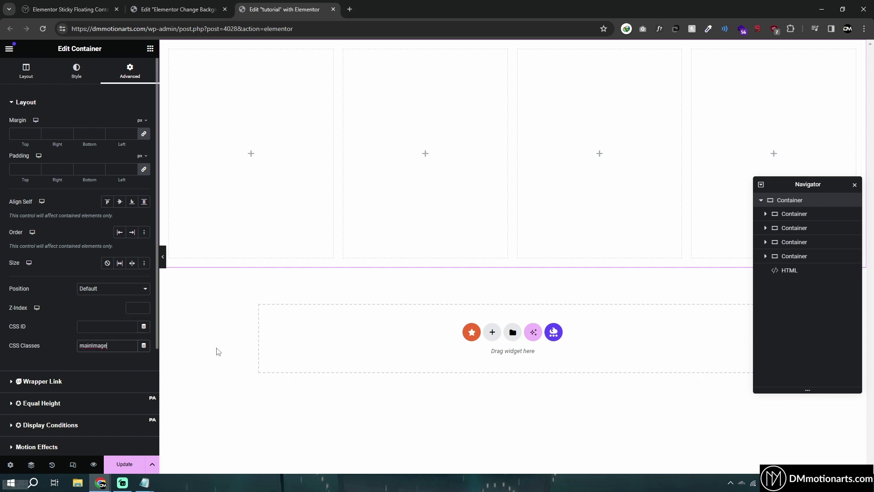
Step: Open the live view of the other Elementor page and examine its Stays on Hover State example
left_click(177, 9)
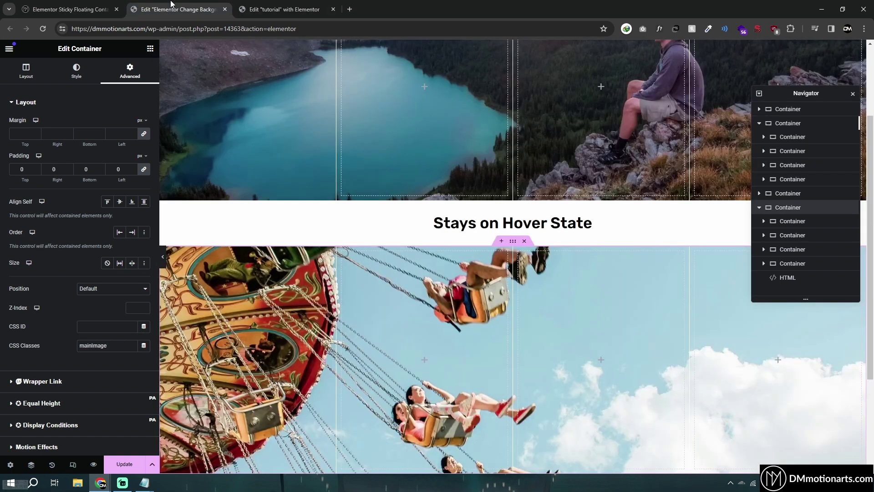
left_click(10, 49)
left_click(44, 284)
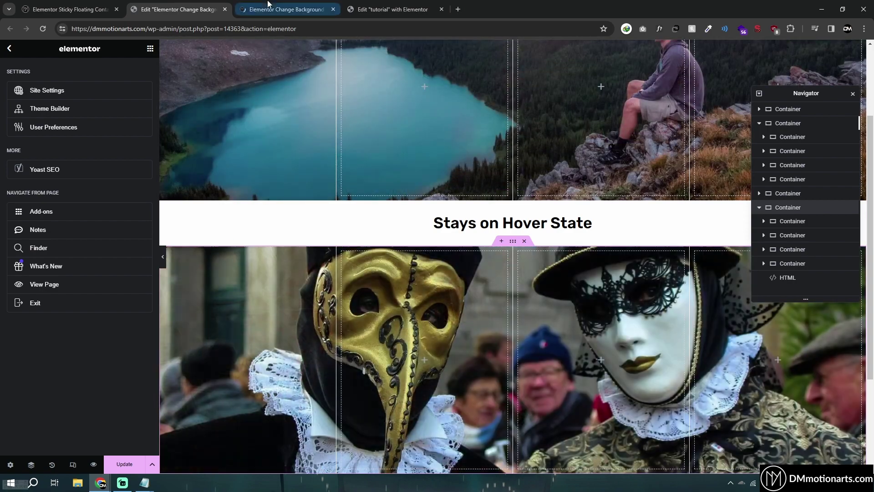
left_click(282, 9)
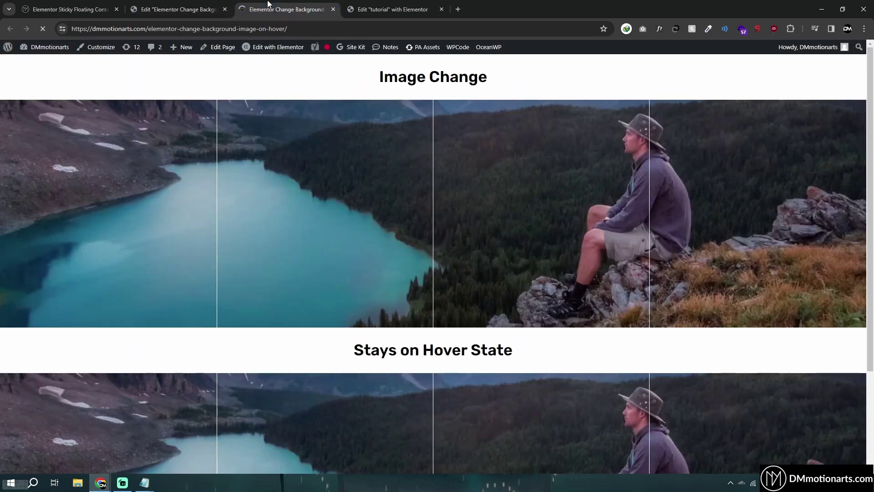
scroll(503, 119, "down", 3)
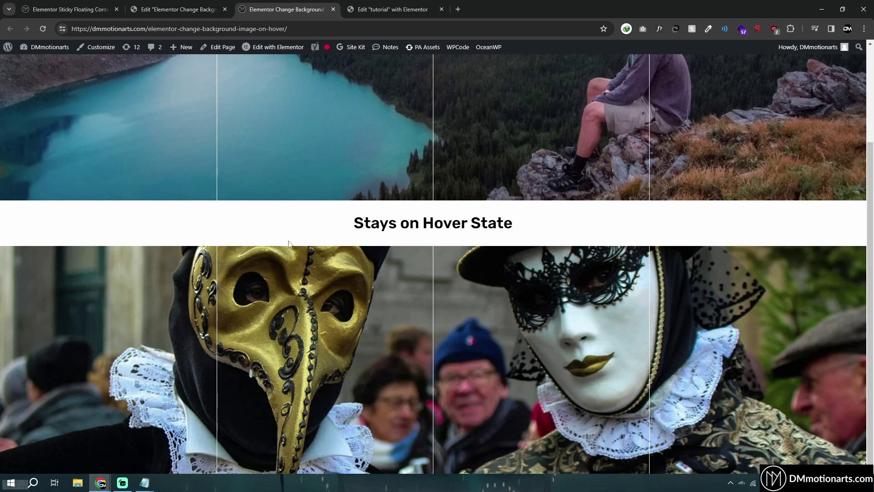
Step: Return to the tutorial page editor, bring up the Notepad script and examine how its mainImage constant selects the .mainImage class
left_click(391, 5)
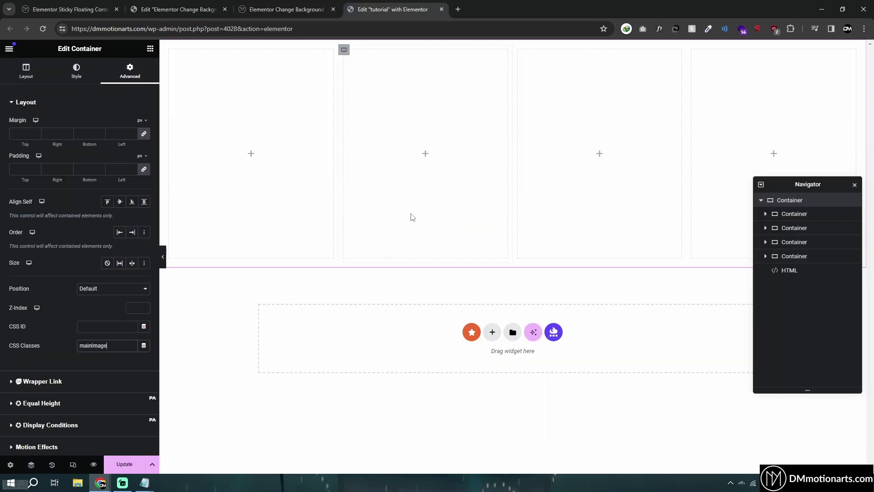
mouse_move(144, 482)
left_click(193, 445)
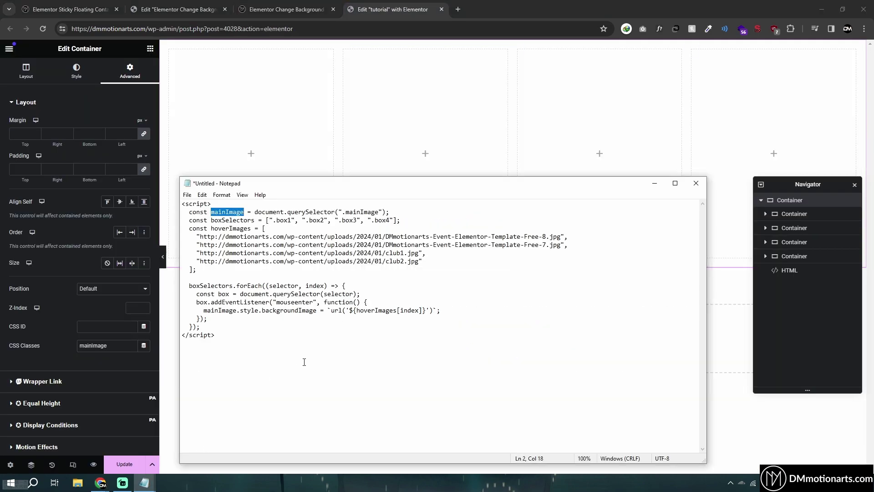
left_click(279, 271)
left_click_drag(190, 213, 389, 213)
left_click(217, 212)
left_click_drag(190, 213, 243, 213)
left_click(245, 213)
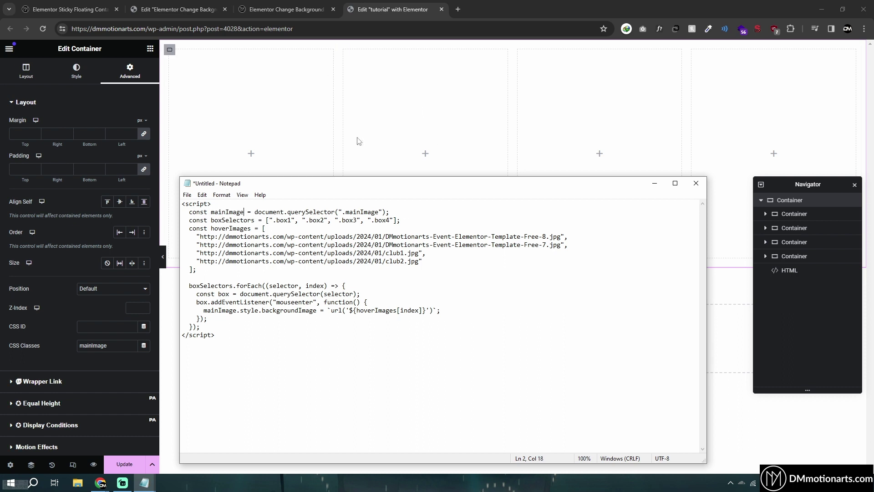
left_click_drag(346, 212, 386, 212)
left_click(385, 212)
Step: Examine the box1 to box4 selectors and the image URLs listed in the script's hoverImages array
left_click_drag(211, 212, 254, 220)
left_click(242, 213)
left_click(254, 220)
left_click_drag(192, 230, 252, 229)
left_click(252, 231)
left_click(251, 229)
left_click_drag(196, 237, 583, 234)
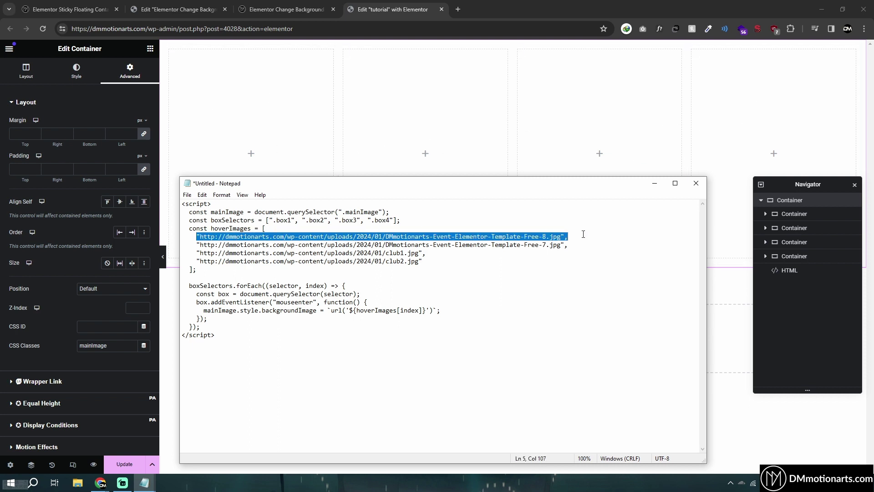
left_click_drag(193, 262, 201, 269)
left_click(344, 266)
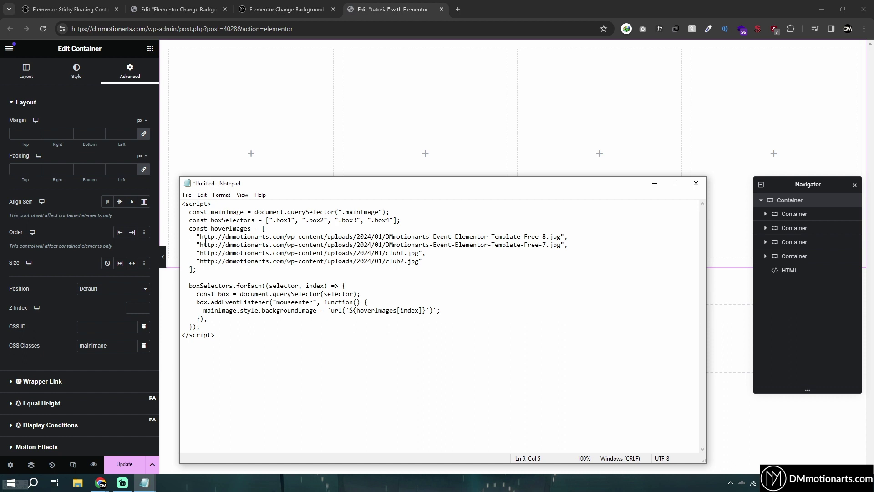
left_click_drag(201, 236, 560, 237)
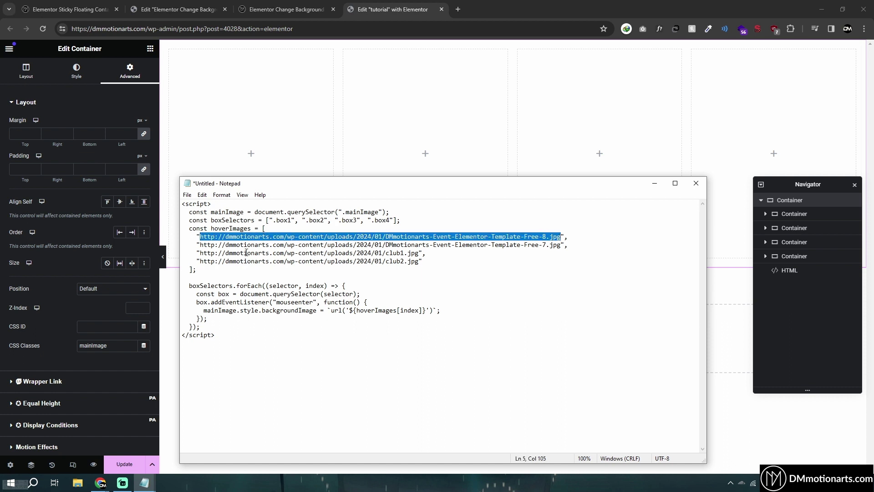
left_click_drag(200, 245, 561, 246)
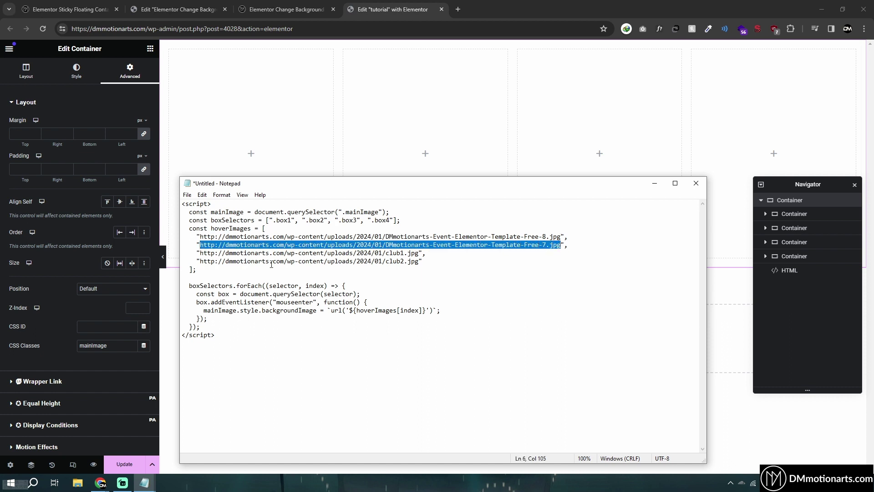
mouse_move(200, 253)
left_mouse_down()
mouse_move(288, 253)
mouse_move(203, 261)
mouse_move(416, 262)
mouse_move(193, 261)
left_mouse_up()
Step: Try adding a fifth entry to hoverImages by duplicating the club2.jpg URL line, and undo the addition
left_click(426, 261)
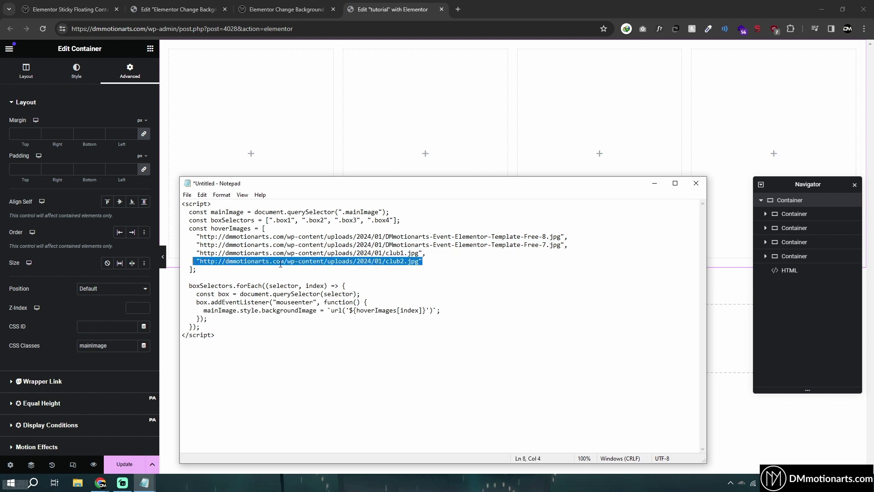
left_click(444, 257)
key("Return")
key("ctrl+v")
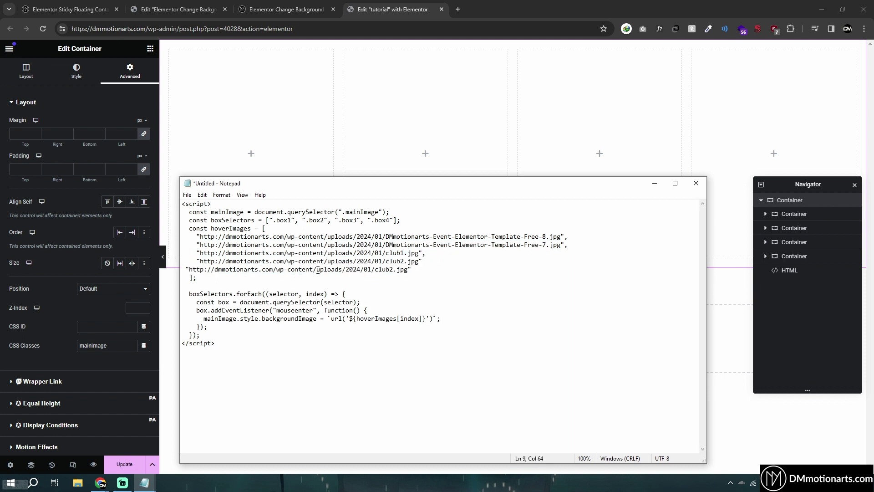
key("ctrl+z")
key("ctrl+z")
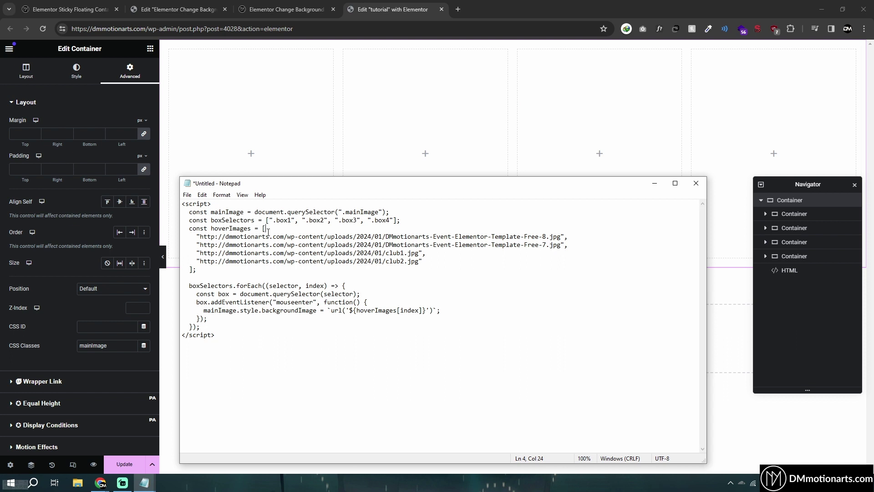
Step: Examine the script's mouseenter listener, the .mainImage selector and the hoverImages[index] reference that sets the background
left_click(364, 276)
left_click_drag(272, 302, 325, 302)
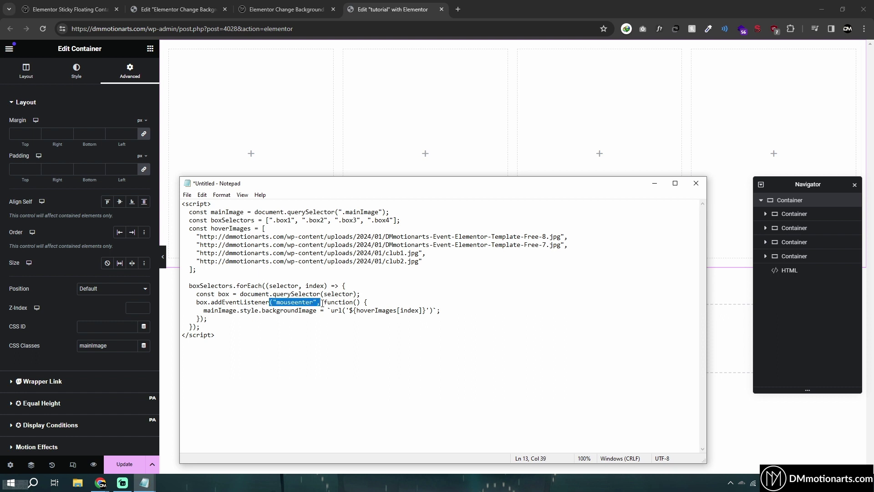
left_click(321, 302)
double_click(378, 213)
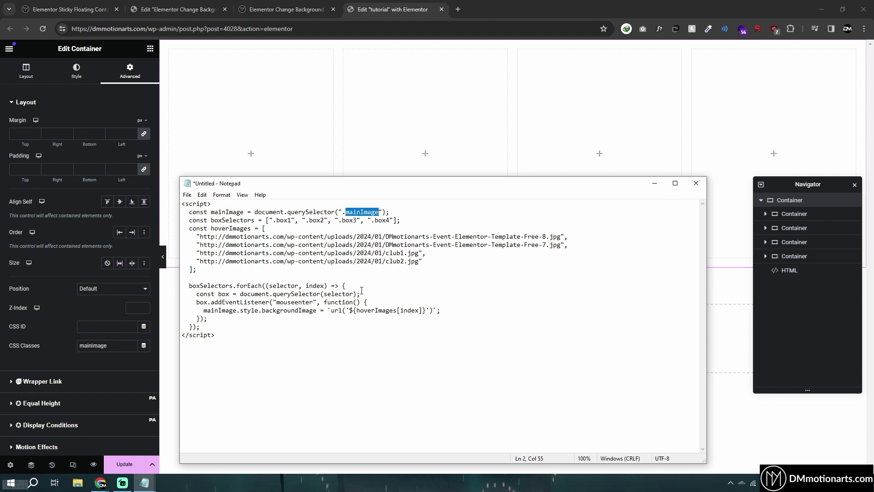
left_click_drag(345, 212, 378, 212)
left_click(376, 212)
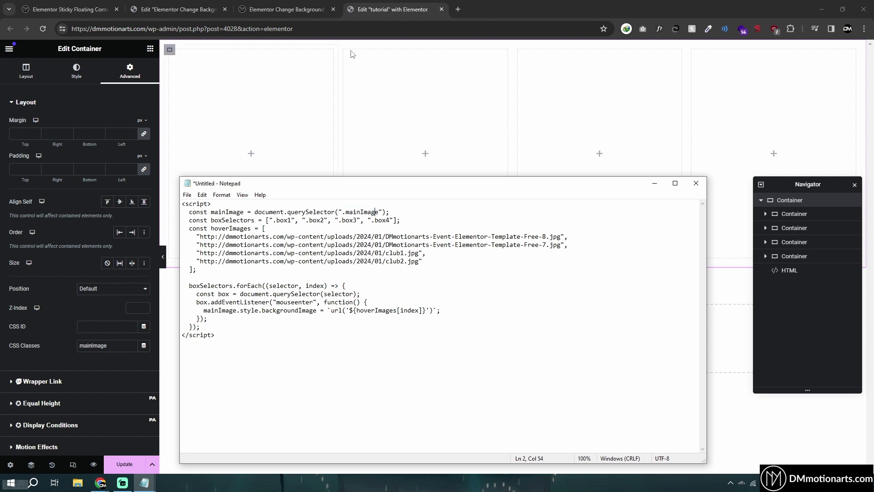
left_click_drag(354, 310, 419, 311)
left_click(404, 310)
left_click(419, 311)
Step: Copy the entire Notepad script into the code field of the tutorial page's HTML widget
key("ctrl+a")
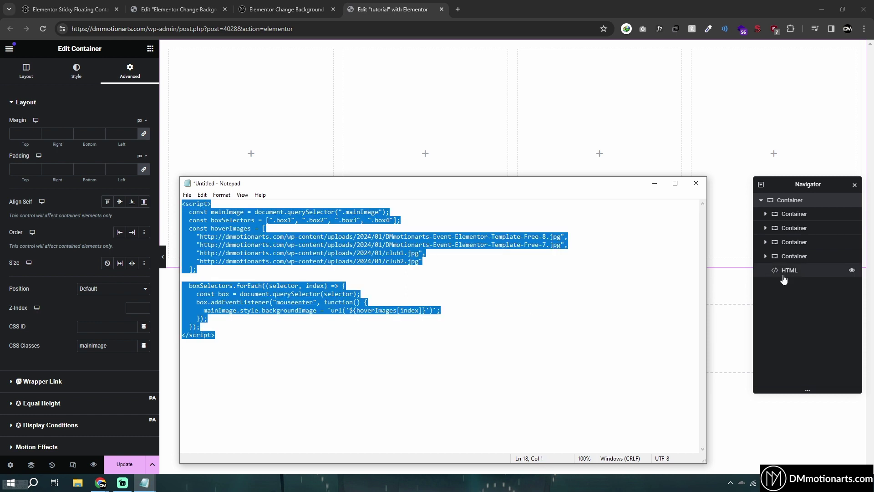
left_click(782, 273)
left_click(116, 163)
key("ctrl+v")
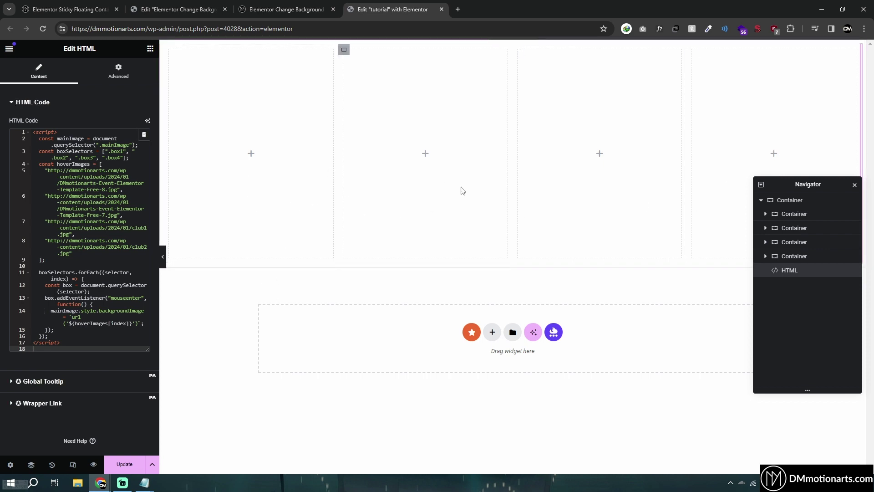
Step: Review the CSS classes of the parent and four child containers and the code in the HTML widget
left_click(790, 205)
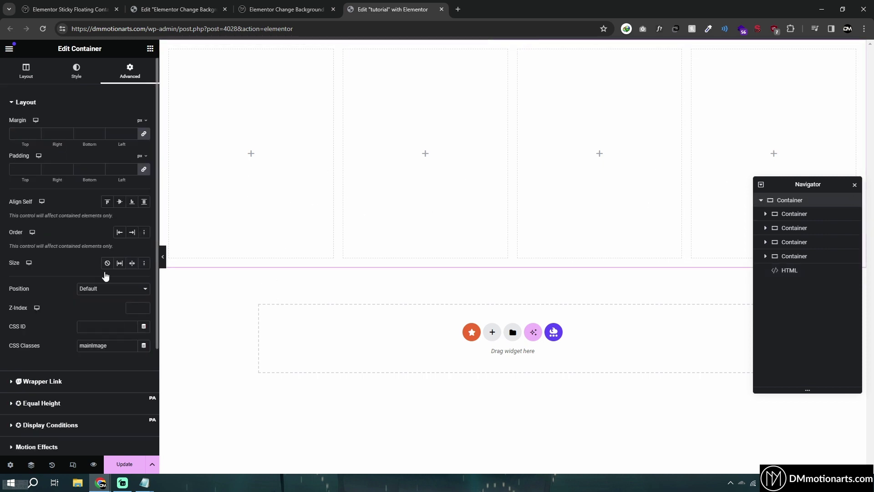
left_click(801, 214)
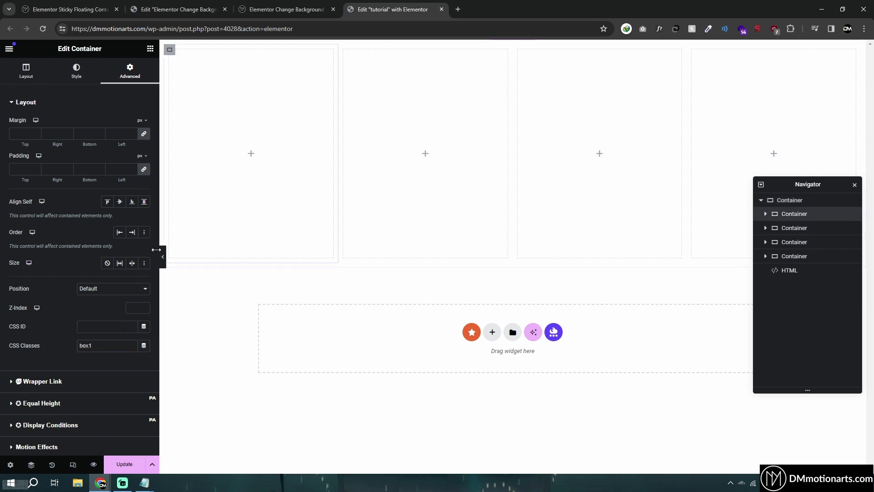
left_click(798, 227)
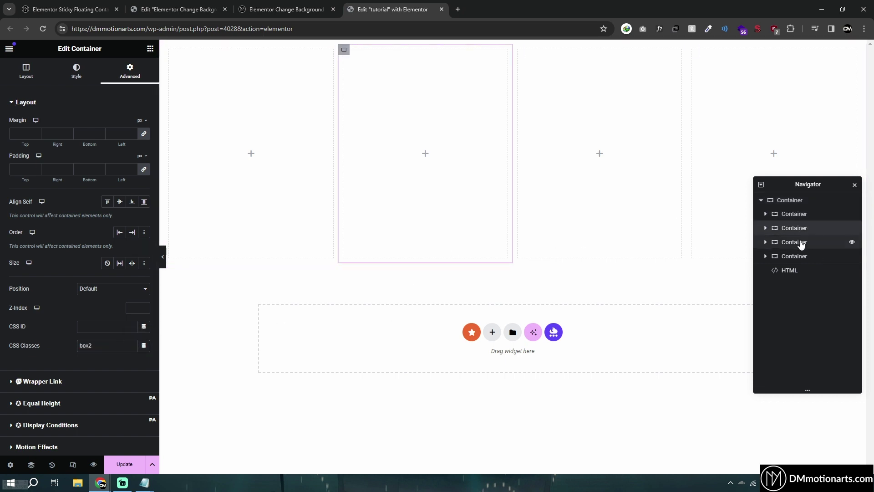
left_click(800, 242)
left_click(803, 256)
left_click(797, 270)
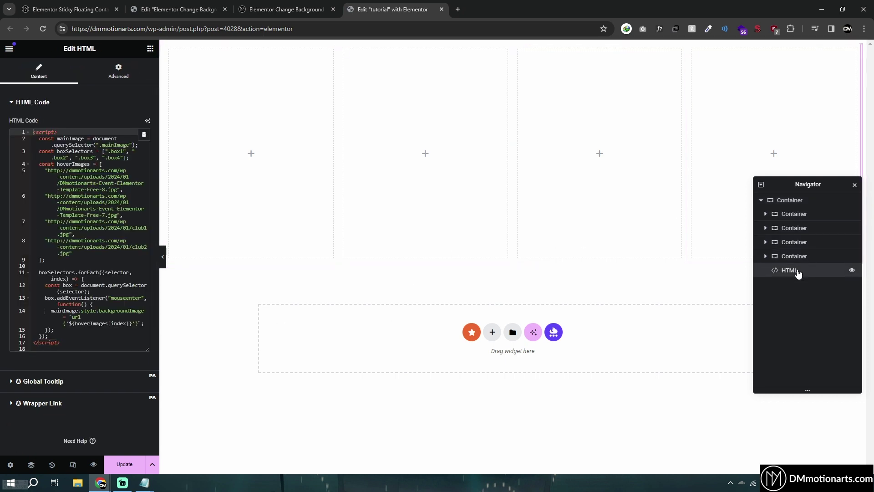
Step: Update the tutorial page and open its live view
left_click(130, 461)
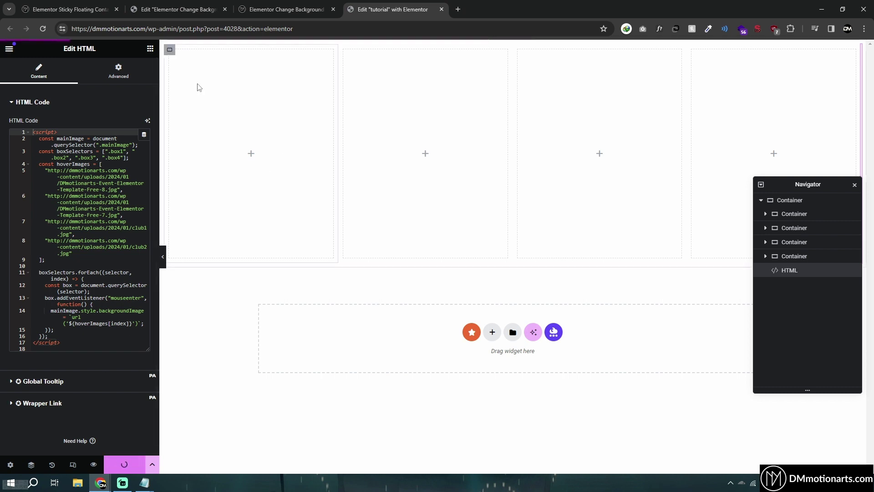
left_click(9, 48)
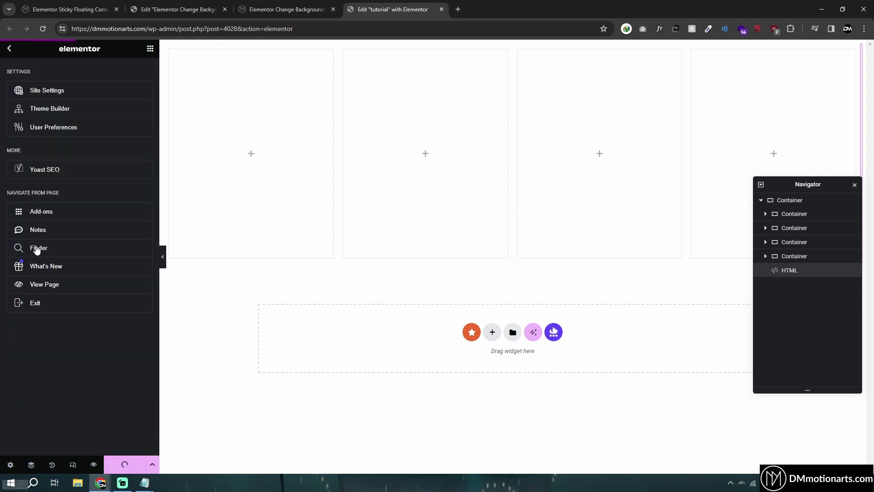
left_click(40, 285)
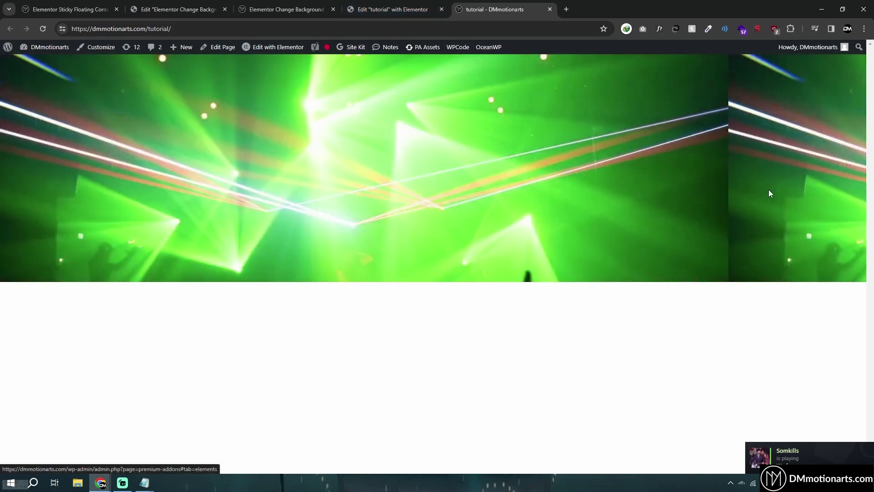
Step: In the editor of the Elementor Change Background page, copy the .mainImage rule from the parent container's Custom CSS
left_click(417, 14)
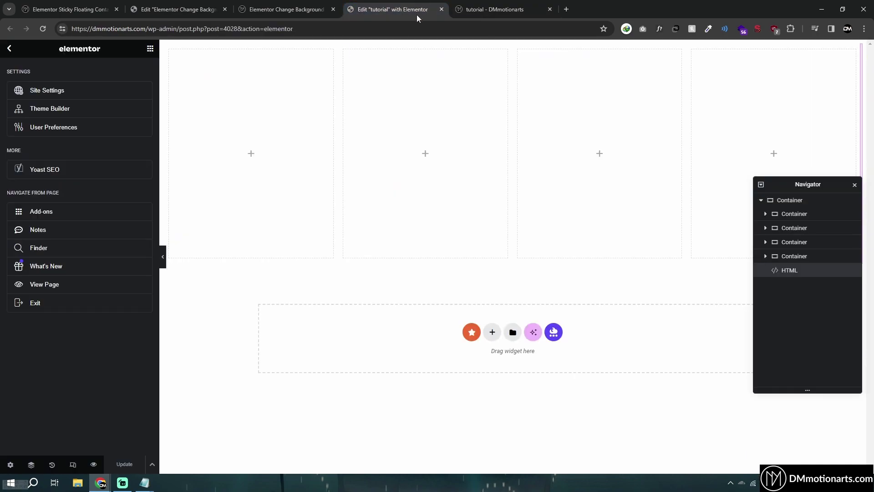
left_click(280, 9)
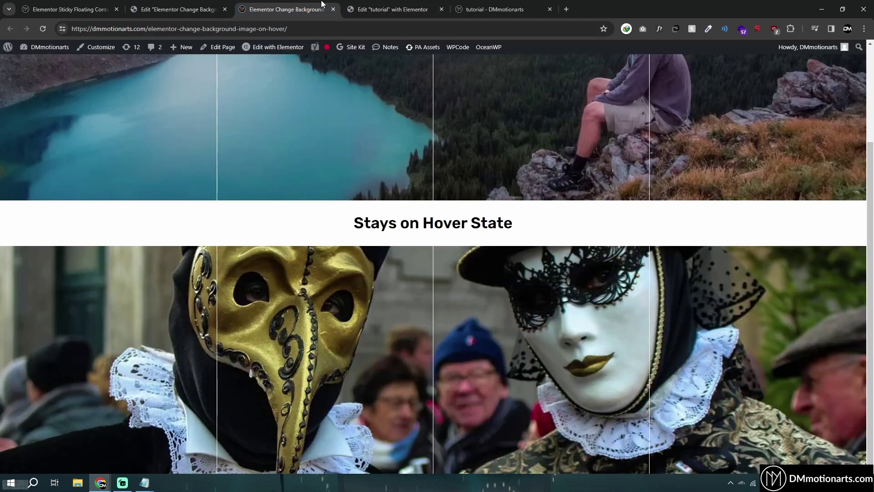
left_click(199, 9)
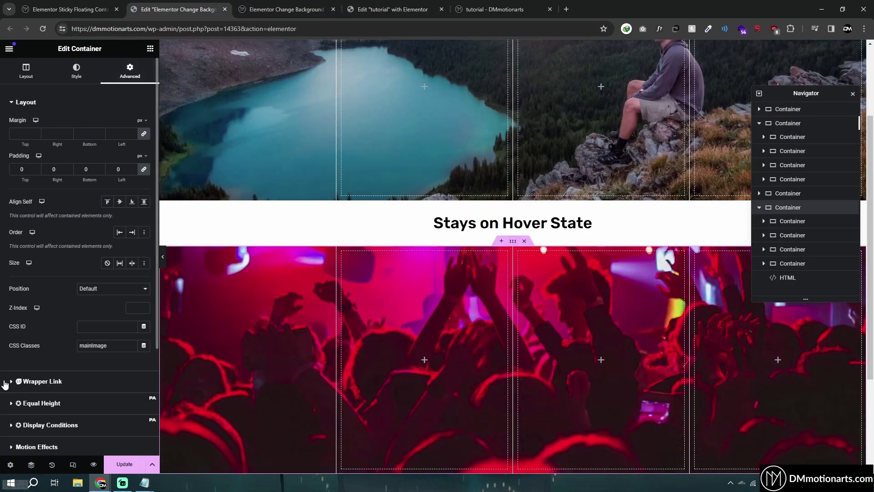
scroll(4, 385, "down", 3)
left_click(27, 389)
left_click_drag(41, 332, 28, 244)
right_click(86, 273)
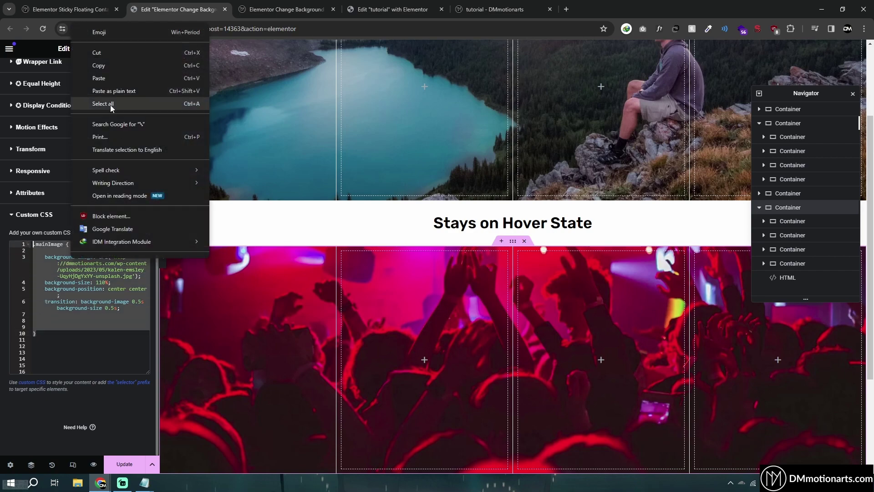
left_click(111, 69)
right_click(88, 273)
left_click(116, 69)
Step: Switch to the Notepad script and add an empty <style></style> block above the opening script tag
left_click(392, 9)
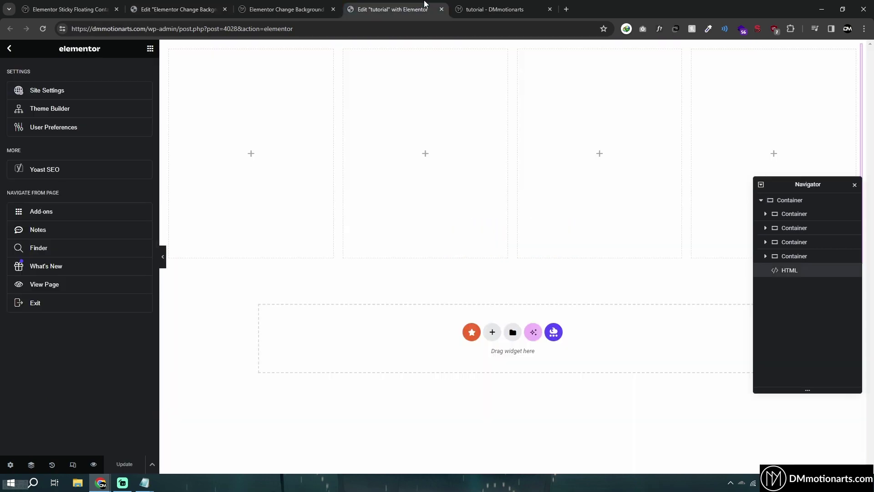
left_click(493, 9)
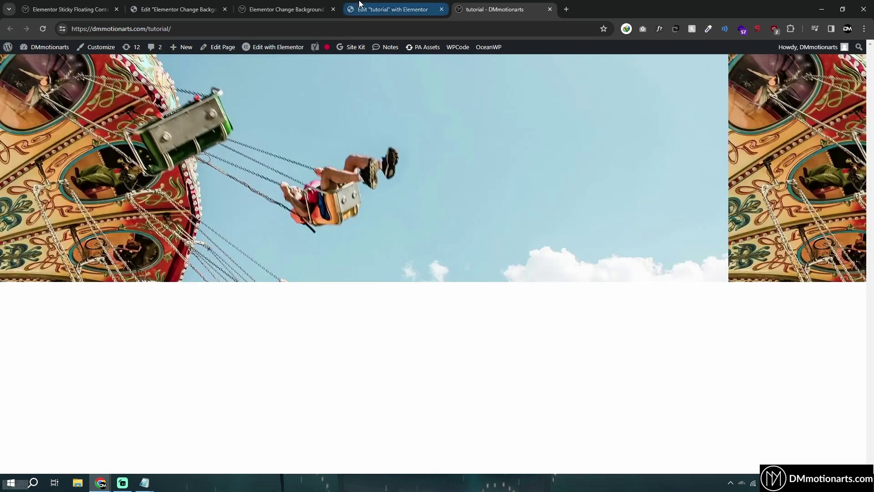
mouse_move(144, 482)
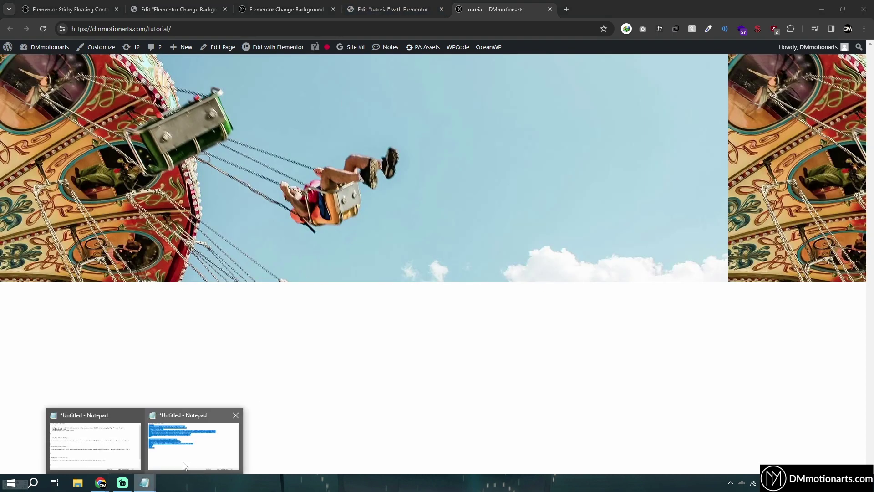
left_click(187, 460)
left_click(262, 310)
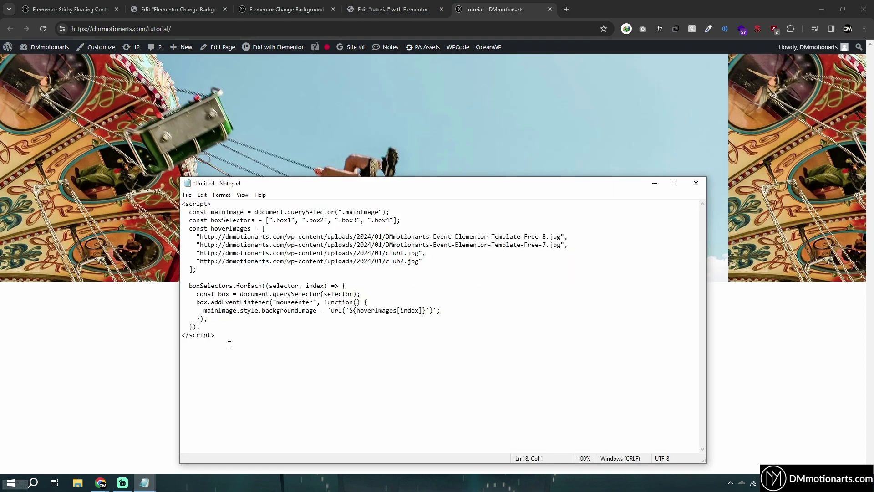
left_click(183, 206)
key("Return")
key("Return")
key("Return")
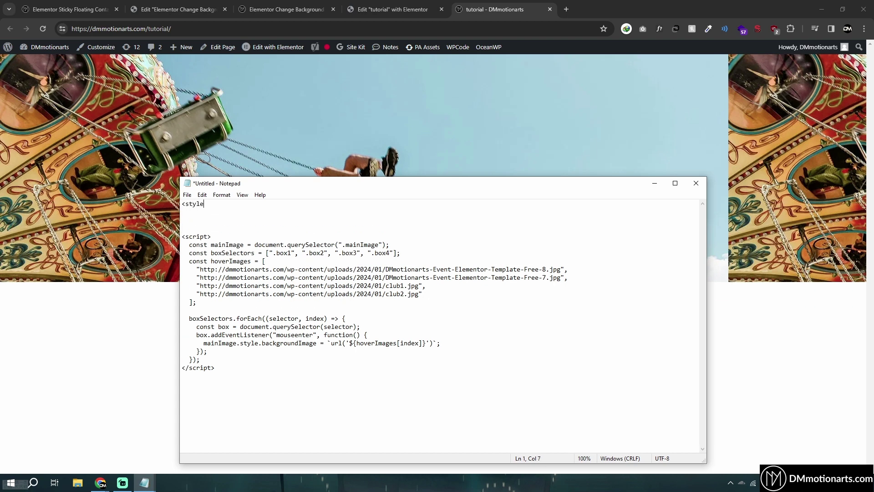
key("Return")
key("Return")
key("Return")
key("Return")
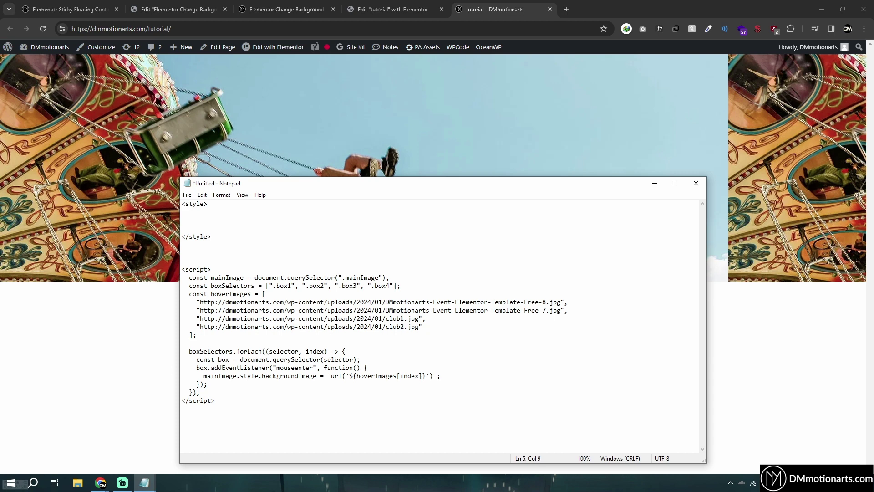
Step: Paste the copied .mainImage rule between the style tags and shift the Notepad window to review it
key("ctrl+v")
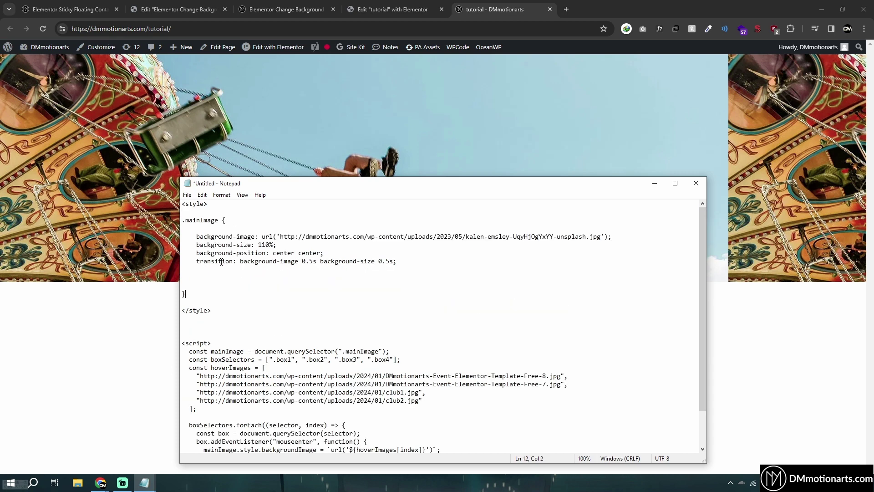
scroll(200, 226, "down", 1)
scroll(200, 226, "up", 1)
left_click_drag(212, 310, 178, 205)
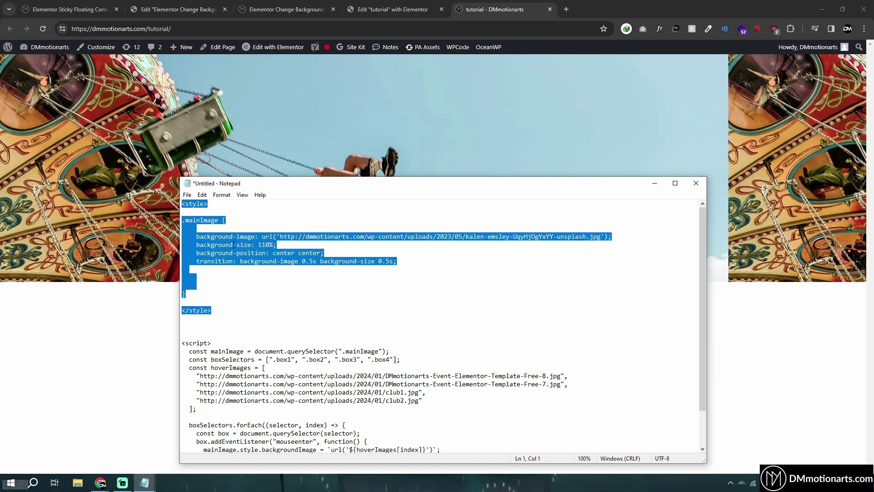
left_click_drag(258, 183, 358, 195)
left_click(325, 227)
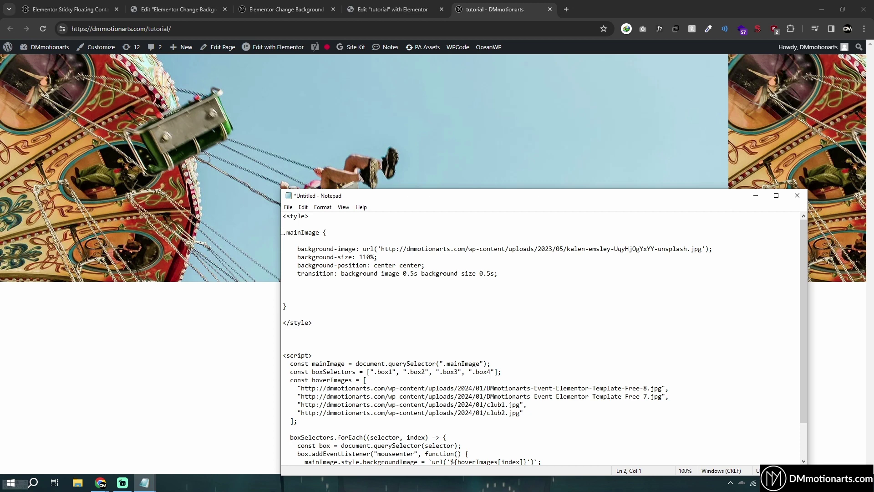
Step: Review the .mainImage selector and background image URL in Notepad, and reload the live tutorial page
left_click_drag(283, 234, 328, 233)
key("Right")
left_click_drag(382, 250, 703, 249)
left_click(389, 10)
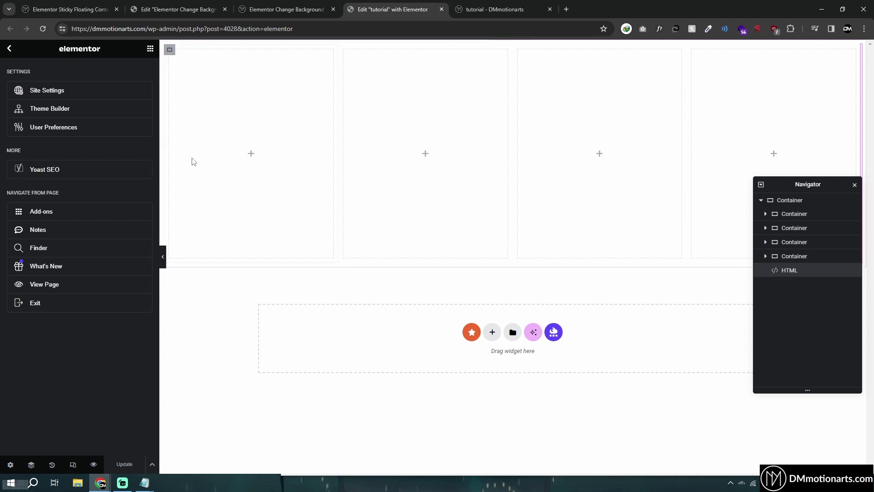
left_click(475, 6)
key("F5")
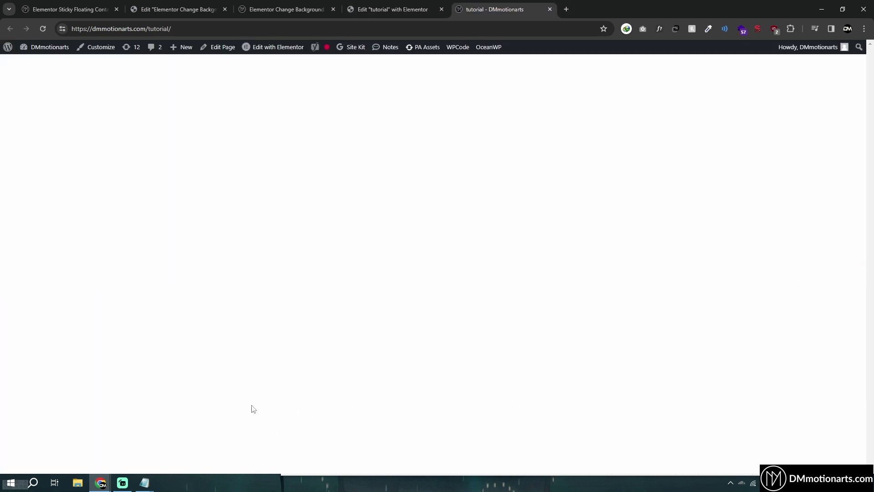
Step: In the Notepad code, set the .mainImage background-size to 100% and check its image URL, position and transition lines
mouse_move(144, 483)
left_click(187, 457)
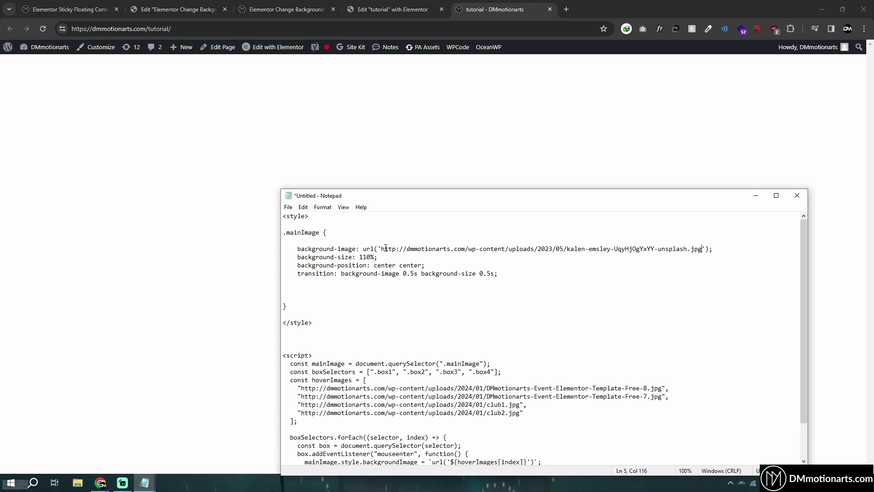
left_click_drag(383, 248, 703, 250)
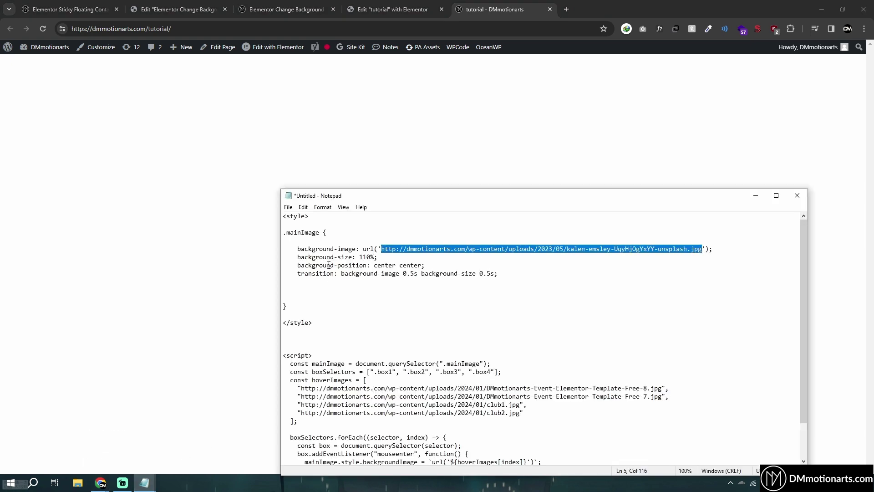
left_click(367, 256)
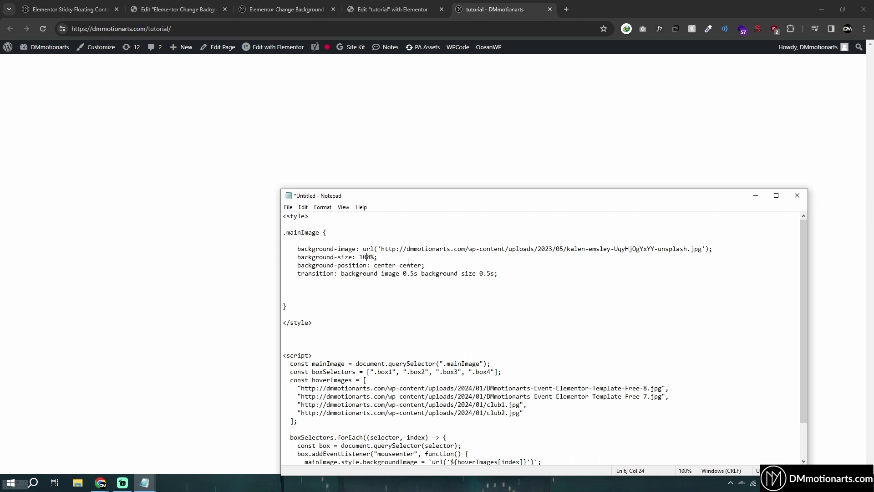
left_click_drag(293, 257, 379, 257)
left_click(384, 256)
left_click_drag(299, 265, 428, 265)
left_click_drag(370, 265, 429, 265)
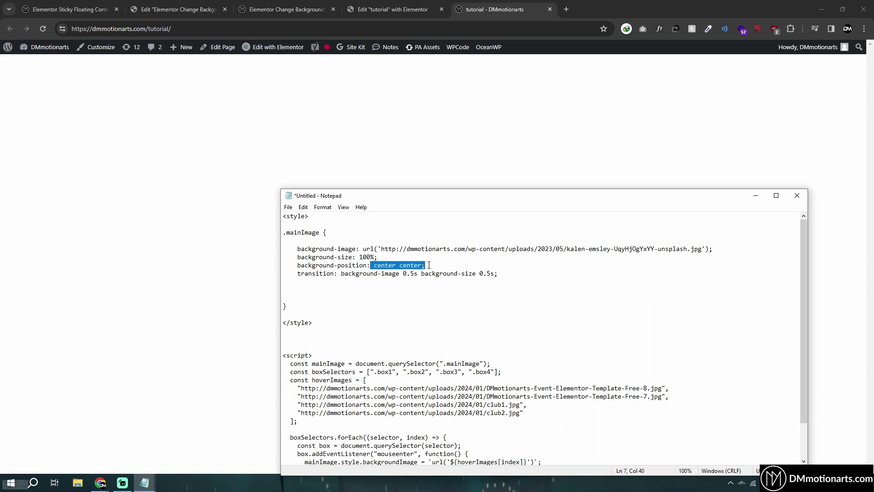
left_click(428, 265)
left_click_drag(341, 273, 498, 273)
left_click(498, 273)
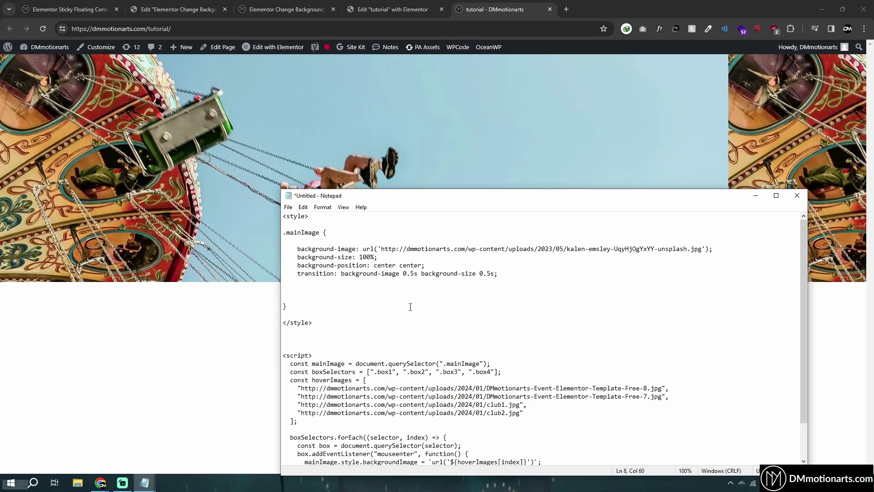
Step: Replace the tutorial page's HTML widget code with the full Notepad code, save the page and reload its live view
key("ctrl+a")
left_click(392, 9)
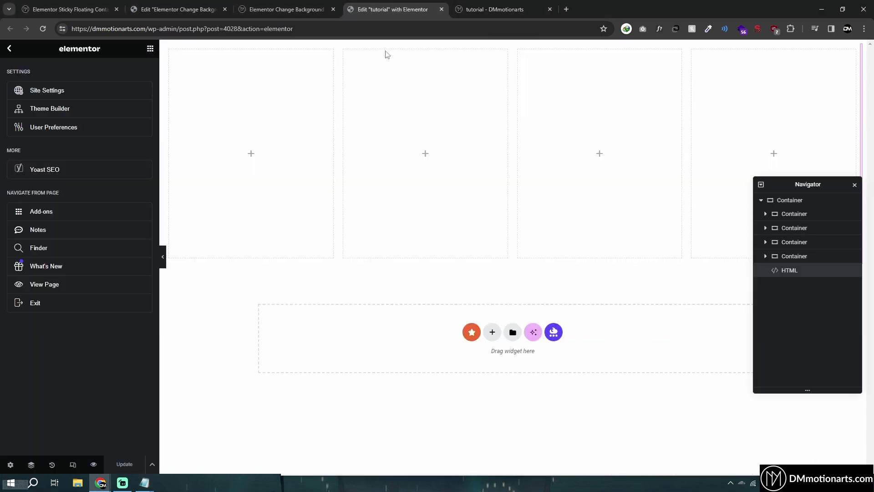
left_click(783, 272)
left_click(55, 260)
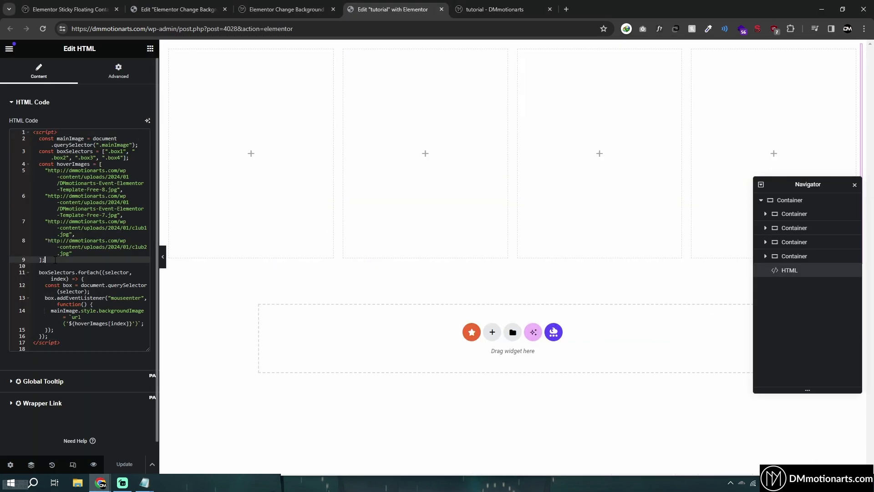
key("ctrl+a")
key("ctrl+v")
key("ctrl+s")
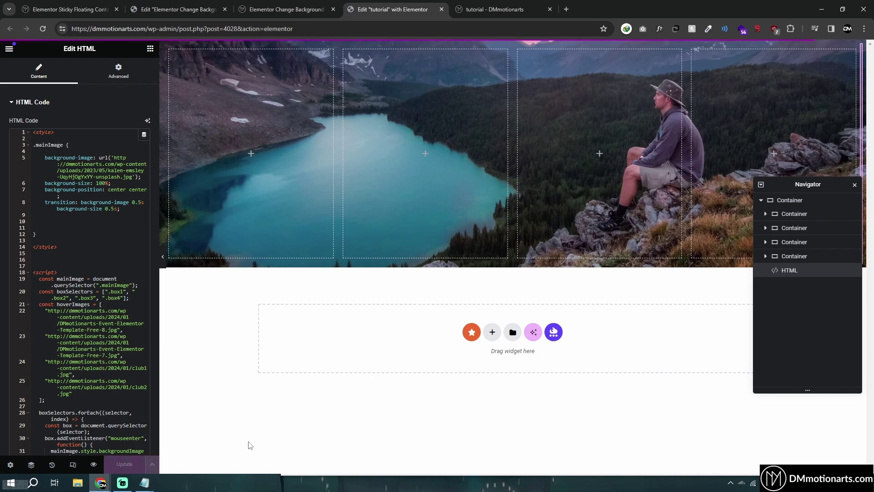
left_click(483, 11)
key("F5")
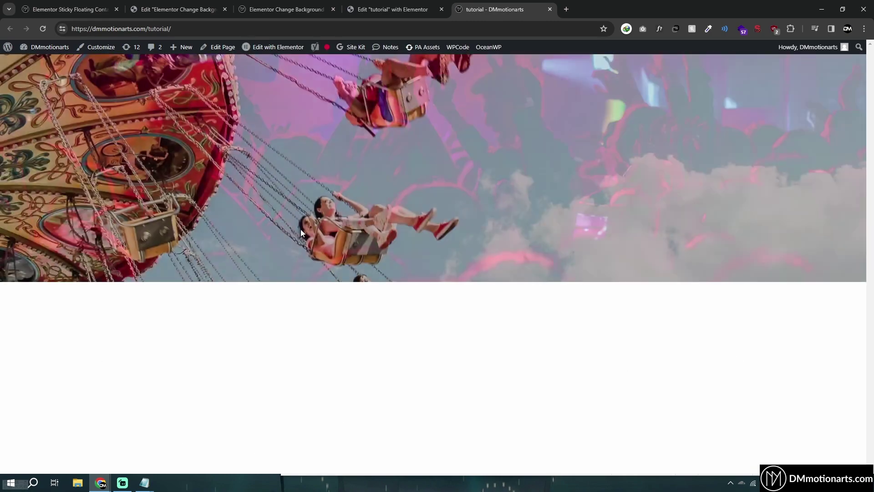
Step: Give the second column a solid border with widths 0 top, 1 right, 0 bottom, 1 left, and a border radius of 0 everywhere
left_click(393, 9)
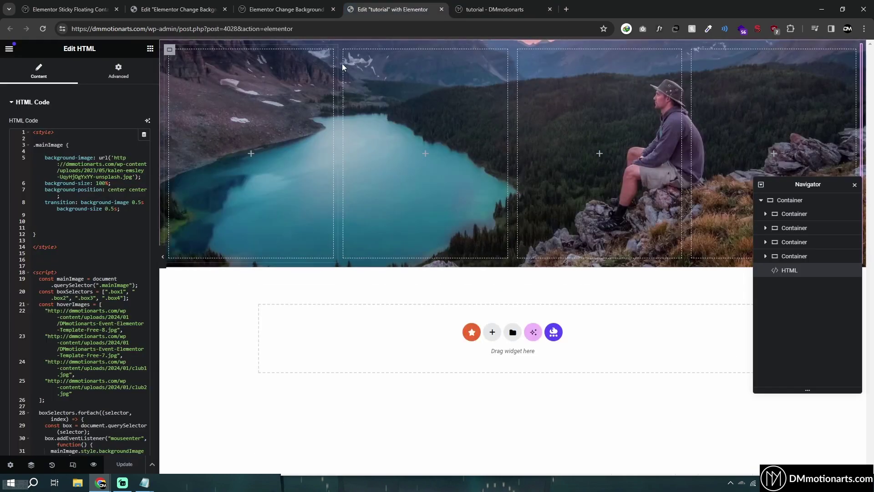
left_click(344, 49)
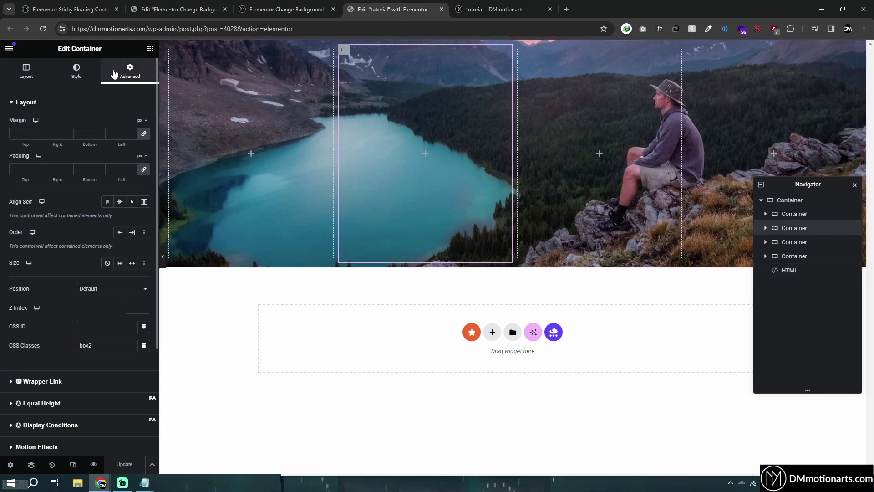
left_click(19, 201)
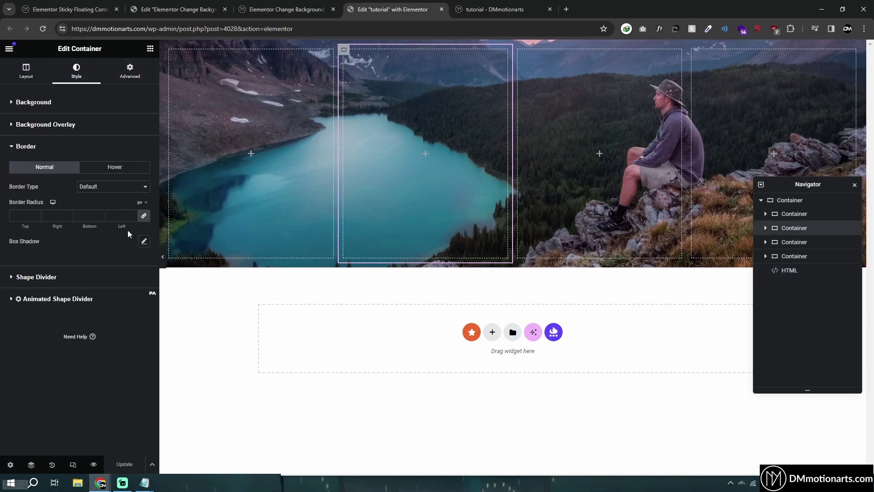
left_click(144, 215)
left_click(68, 214)
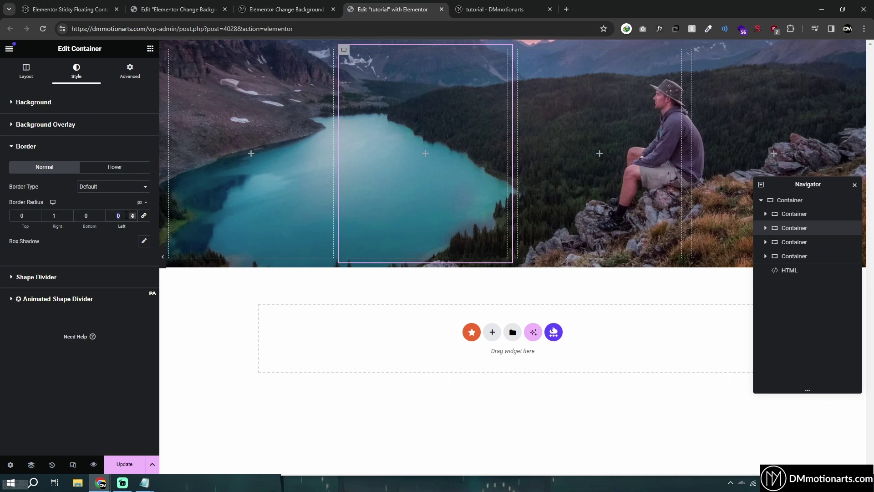
left_click(122, 186)
left_click(122, 210)
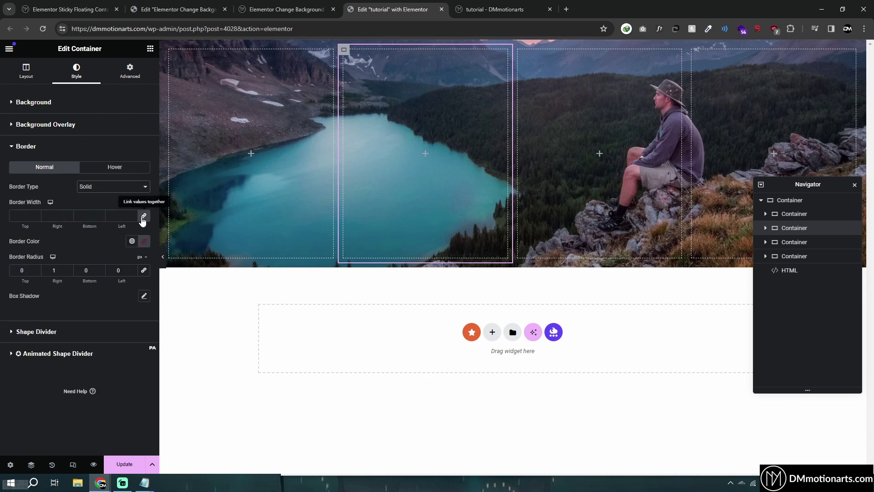
type("1")
left_click(69, 214)
left_click(68, 272)
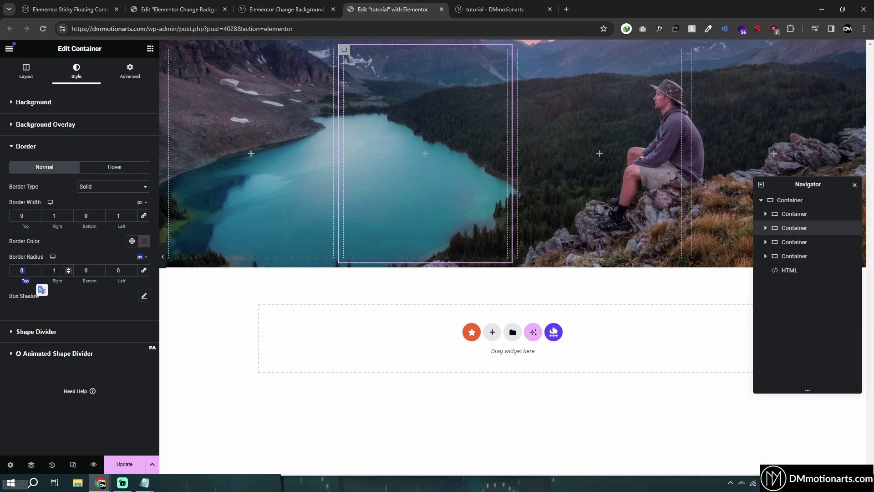
Step: Make the second column's border white and set the parent container's padding to 0 on all sides
left_click(147, 246)
left_click(90, 279)
left_click(157, 251)
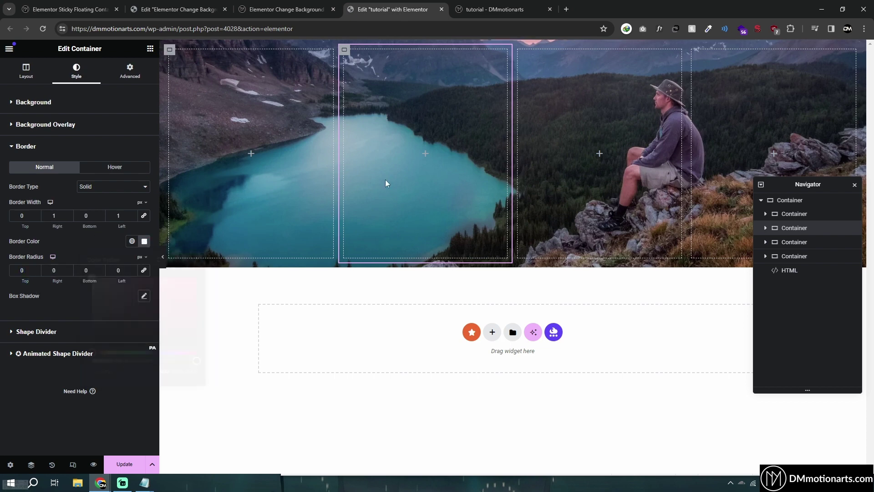
left_click(163, 257)
left_click(4, 256)
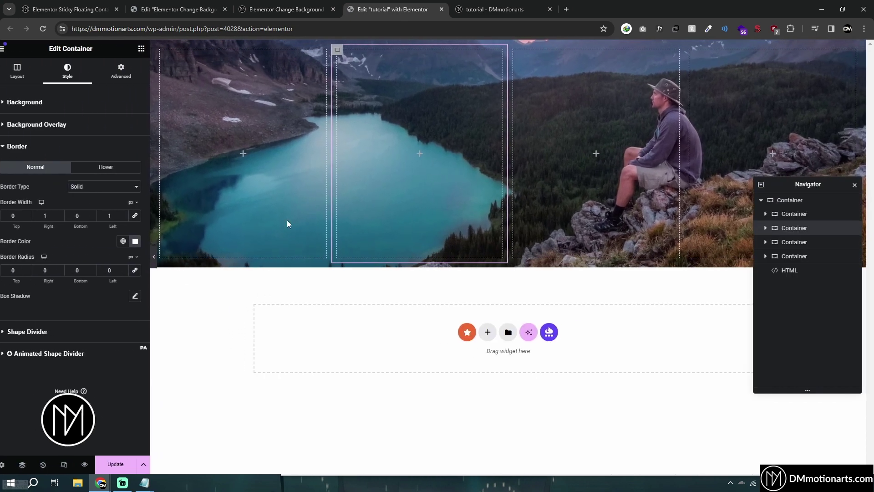
left_click(119, 76)
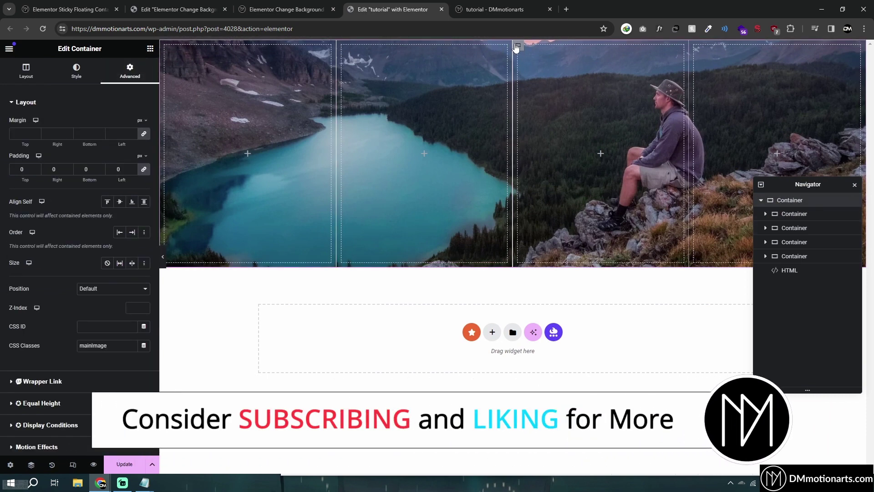
Step: Give the third column a thin solid white border on its right side only
left_click(517, 45)
left_click(77, 72)
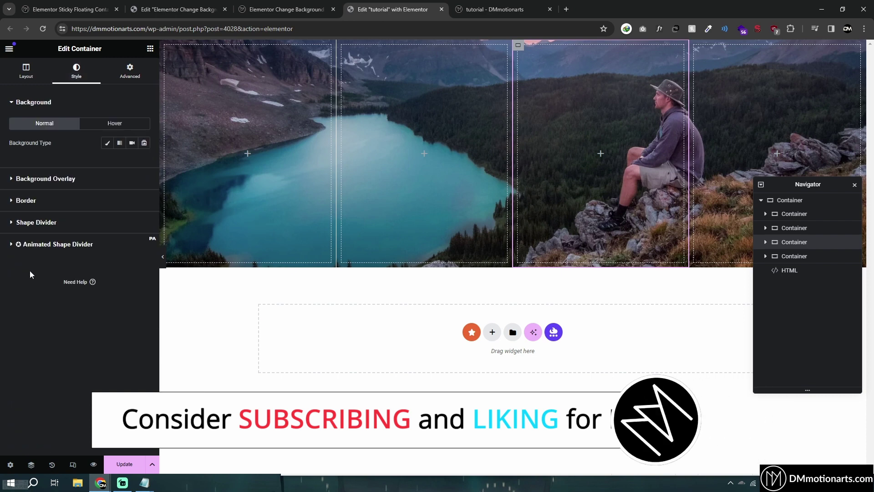
left_click(26, 200)
left_click(113, 186)
left_click(111, 210)
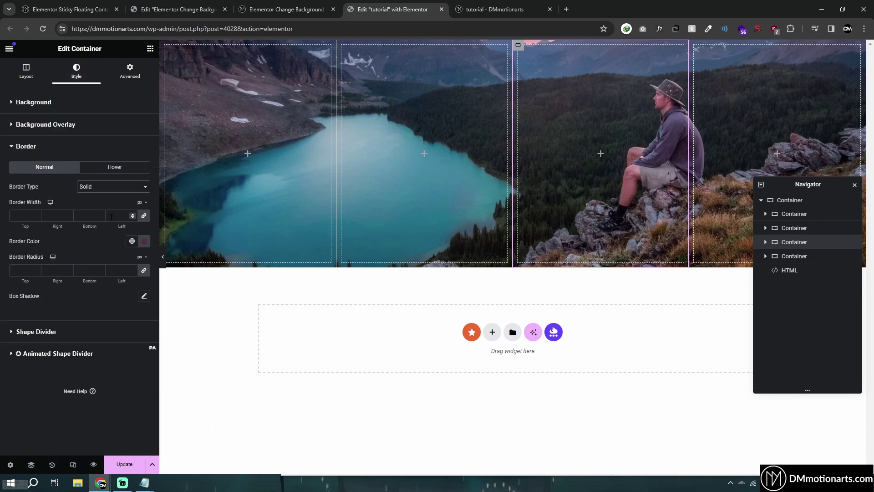
left_click(69, 213)
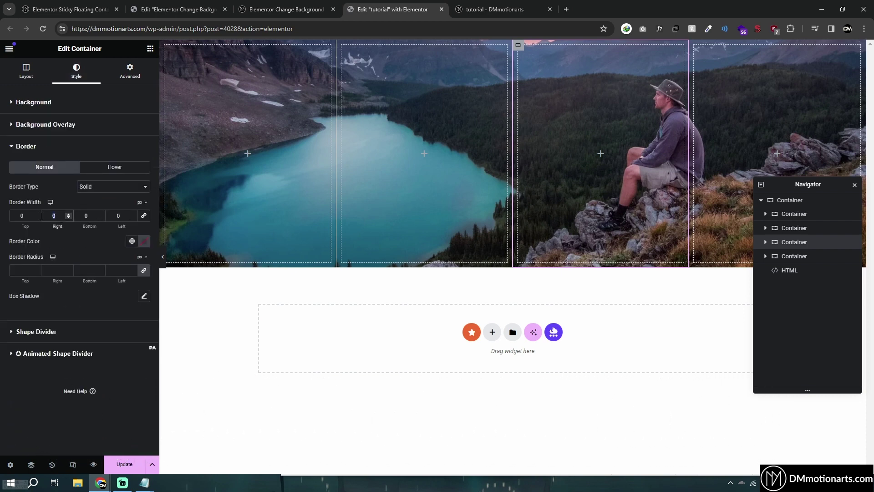
left_click(142, 242)
left_click(92, 277)
left_click(47, 254)
Step: Preview the bordered columns at full width, update the page and reload the live tutorial page
left_click(162, 256)
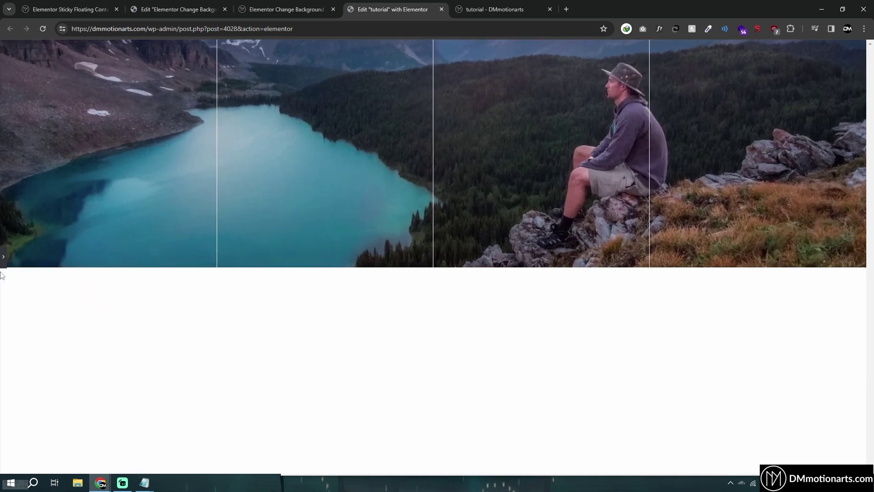
left_click(3, 256)
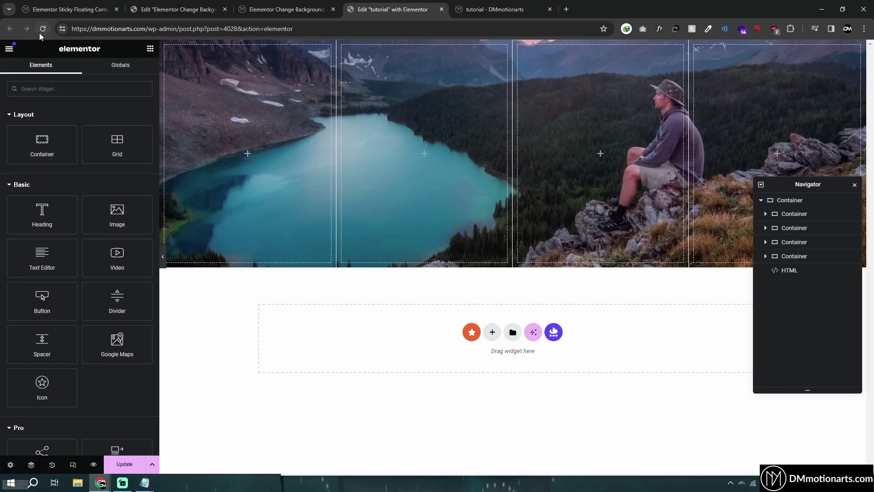
left_click(125, 464)
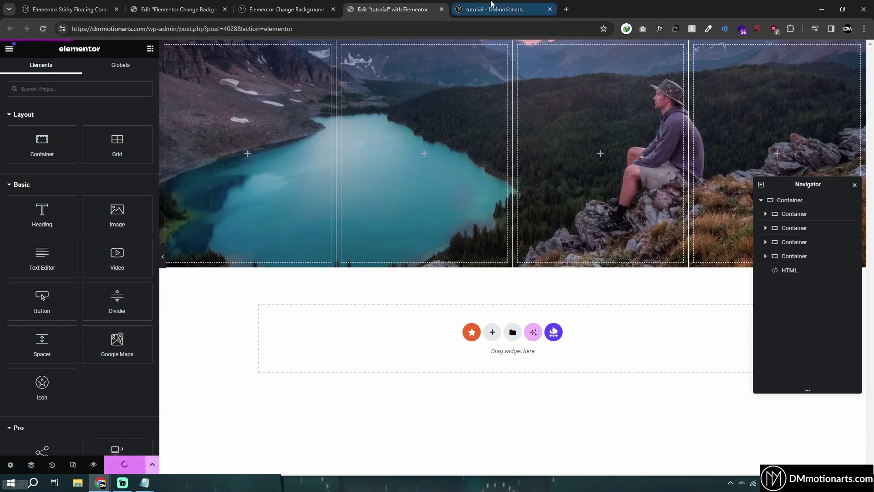
left_click(491, 5)
key("F5")
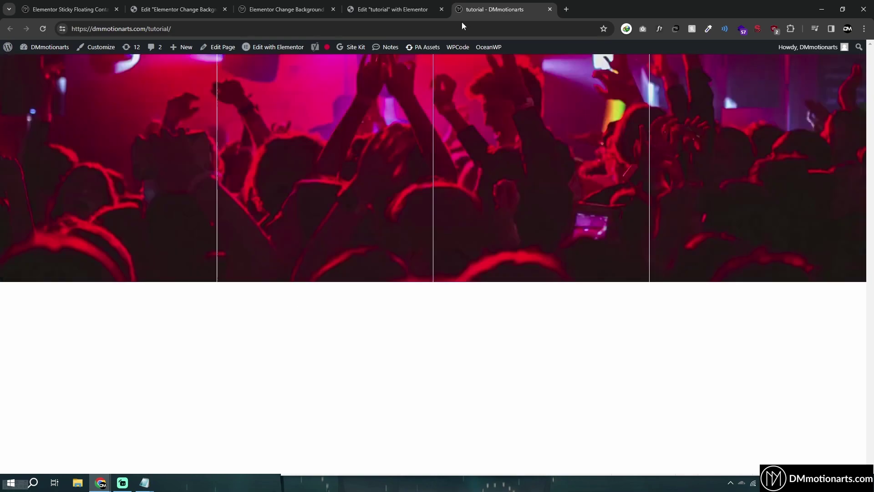
Step: In the Notepad code, set the .mainImage transition durations for background-image and background-size to 1s each
left_click(394, 9)
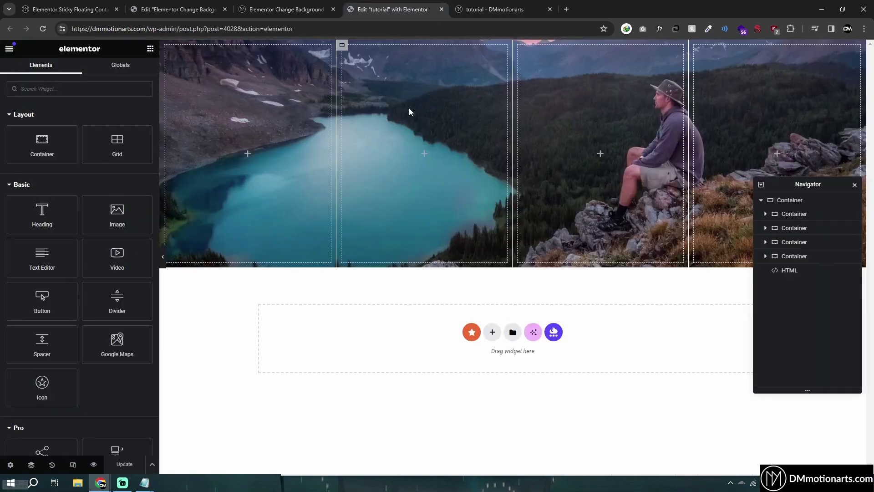
mouse_move(145, 482)
left_click(238, 415)
left_click(346, 281)
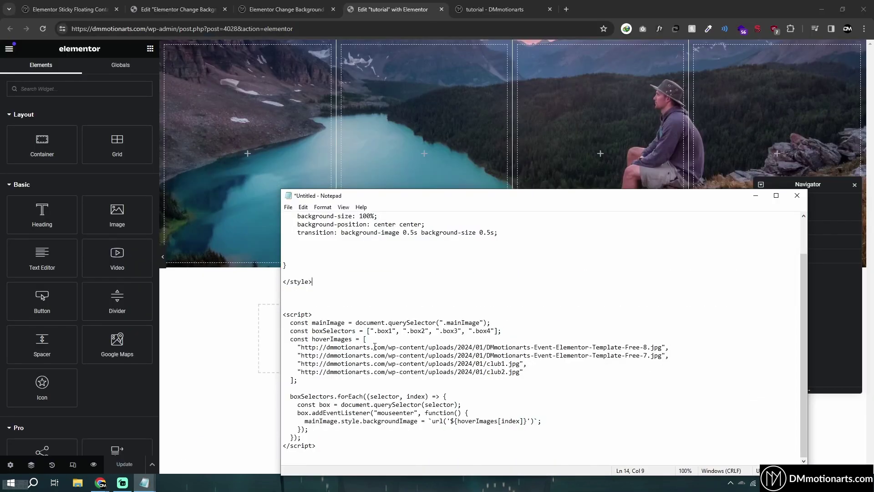
scroll(369, 364, "up", 2)
left_click_drag(419, 198, 404, 95)
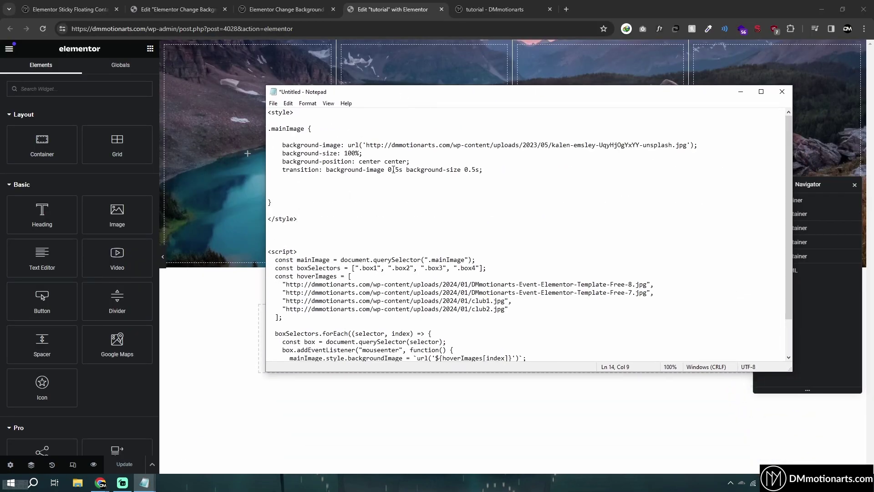
left_click_drag(389, 171, 399, 171)
left_click(398, 170)
key("BackSpace")
type("3")
left_click_drag(388, 172, 400, 172)
type("1")
left_click_drag(457, 172, 468, 172)
type("1")
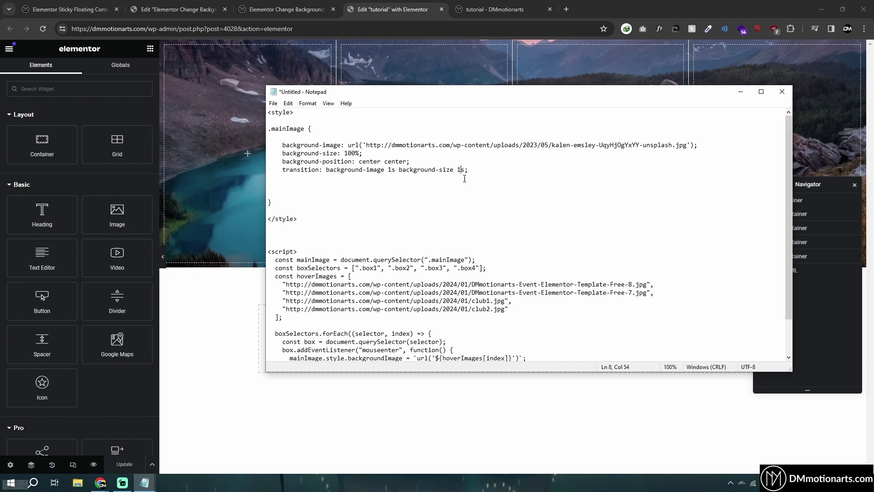
Step: Review the style and script code in Notepad and return to the tutorial page's editor
scroll(395, 247, "down", 2)
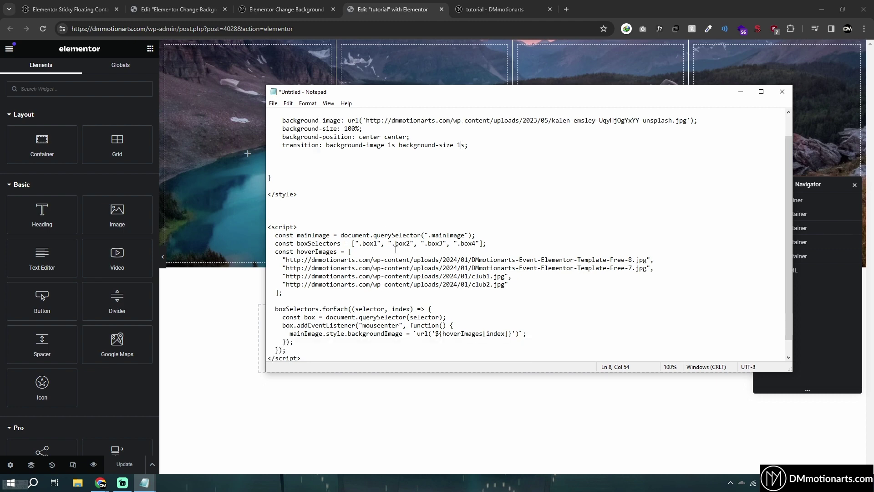
scroll(381, 277, "up", 2)
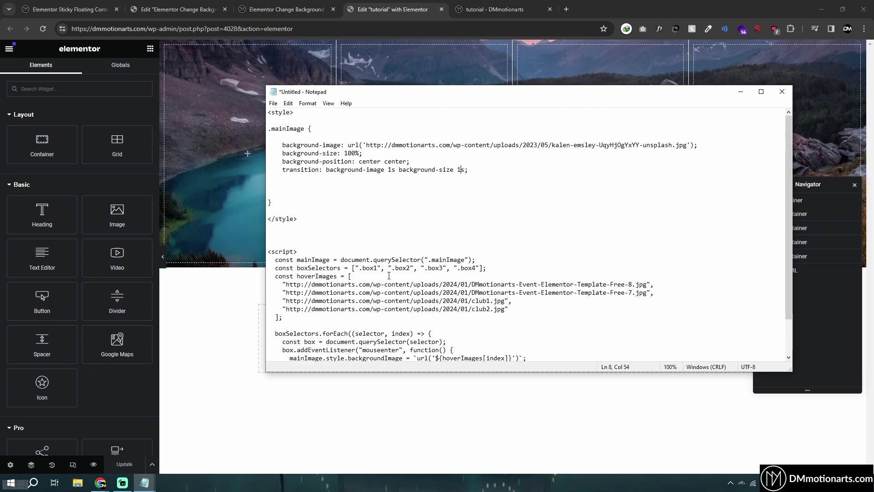
left_click(311, 193)
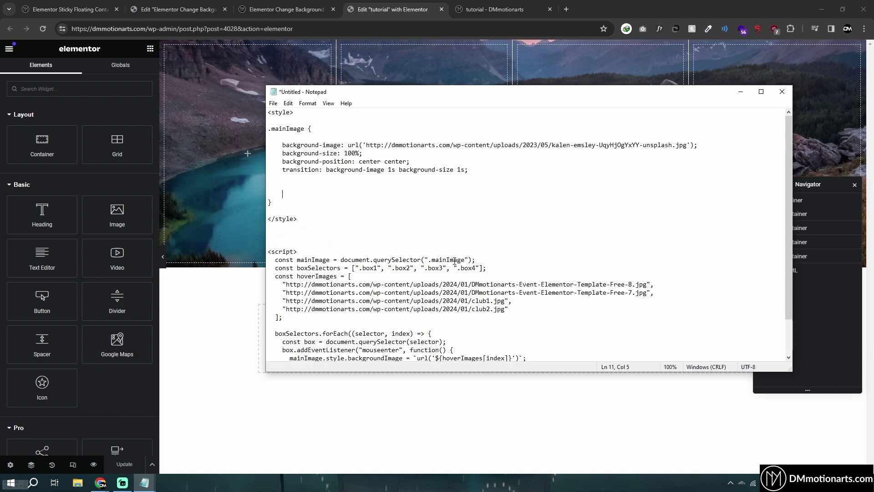
left_click(480, 269)
left_click(199, 352)
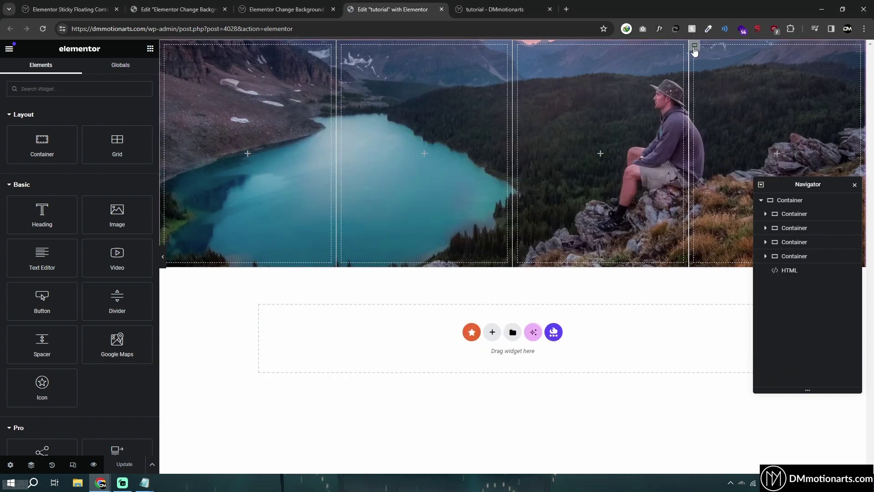
Step: Duplicate the fourth column container and set the copy's CSS class to box5
right_click(694, 46)
left_click(705, 74)
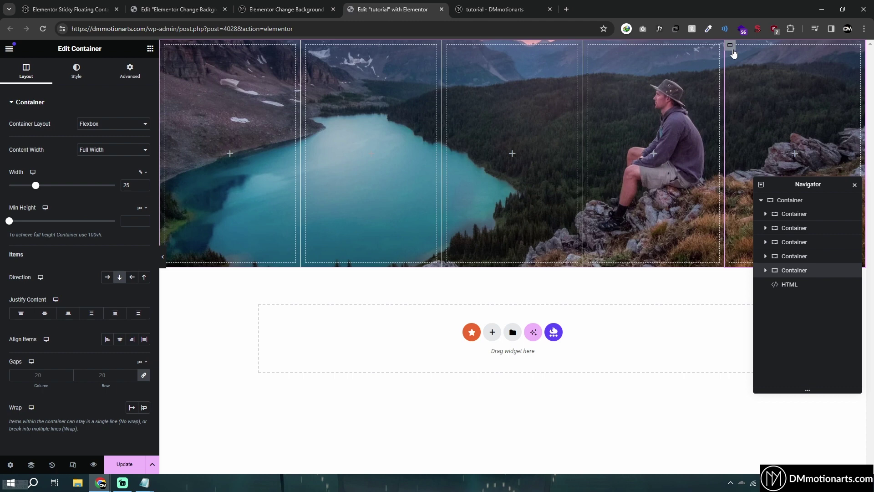
left_click(129, 73)
left_click(103, 347)
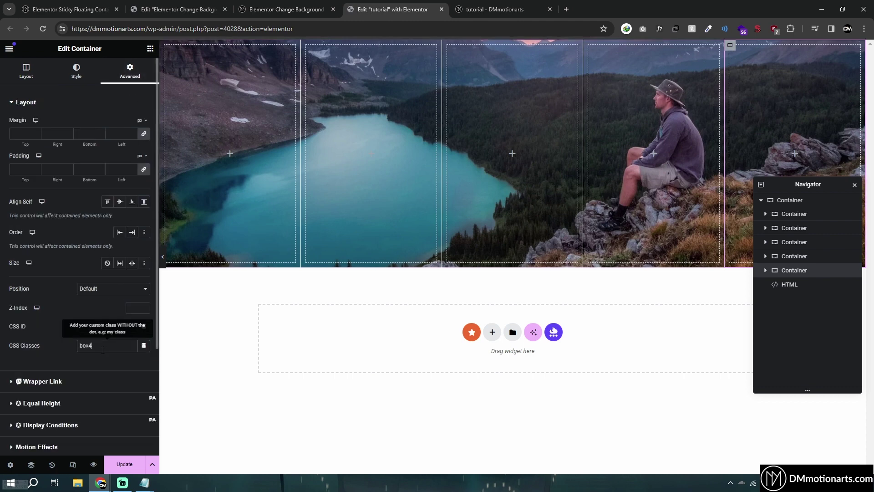
type("5")
Step: In the Notepad script, add ".box5" as the last entry of the boxSelectors array
mouse_move(144, 483)
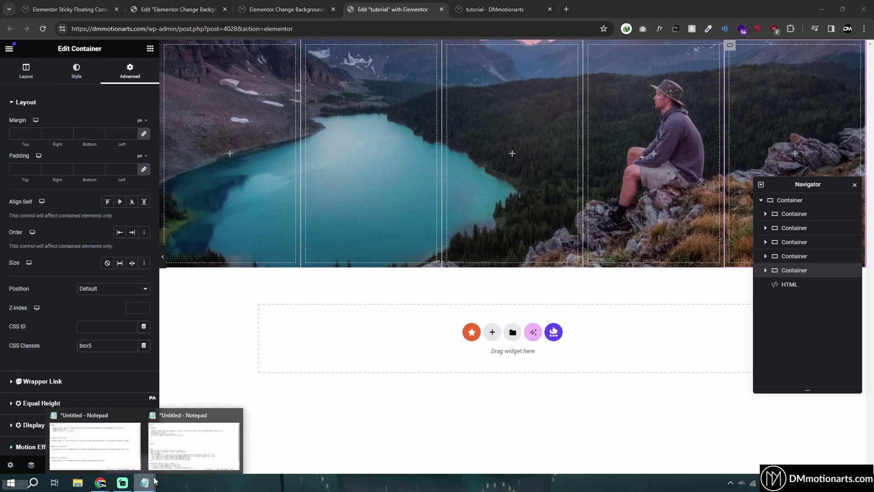
left_click(192, 437)
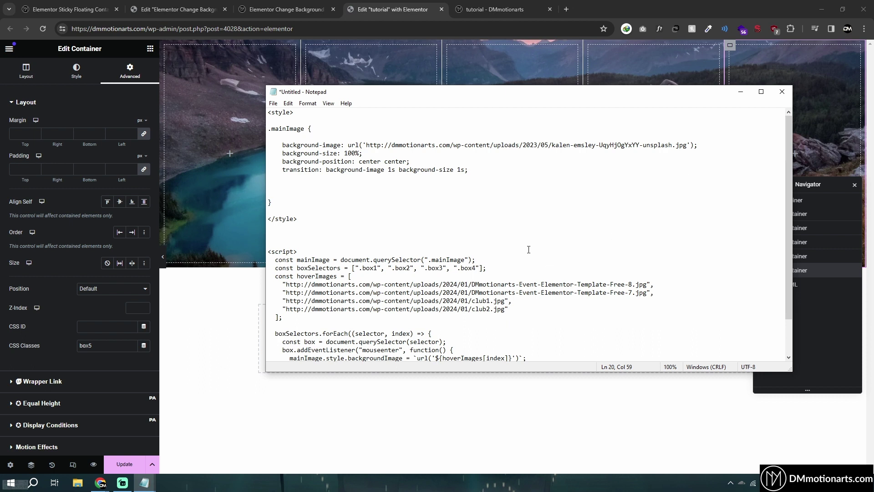
left_click_drag(454, 268, 461, 267)
left_click(461, 268)
left_click(479, 268, "shift")
key("ctrl+c")
left_click(481, 268)
type(",")
key("ctrl+v")
Step: Add the .mainImage background URL (kalen-emsley-UqyHjOgYxYY-unsplash.jpg) as a fifth entry in the script's hoverImages array
scroll(463, 301, "down", 1)
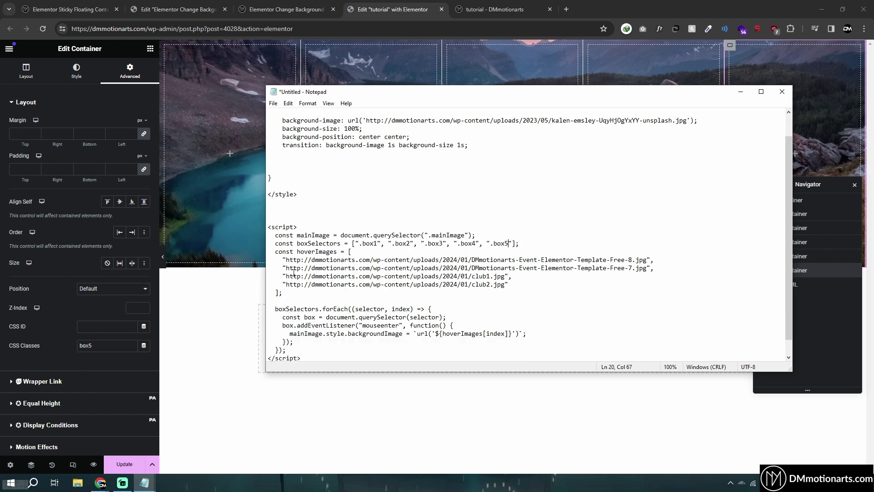
left_click_drag(282, 285, 542, 290)
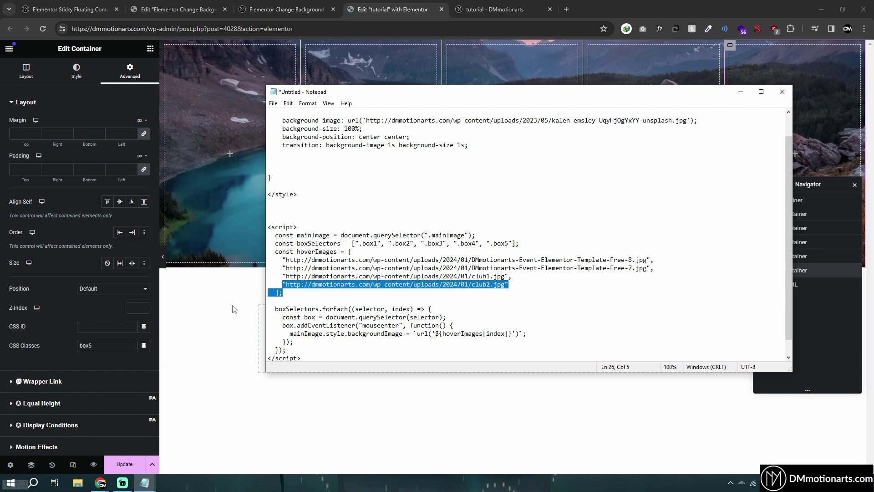
left_click(391, 194)
scroll(392, 157, "up", 1)
left_click_drag(367, 146, 687, 147)
key("ctrl+c")
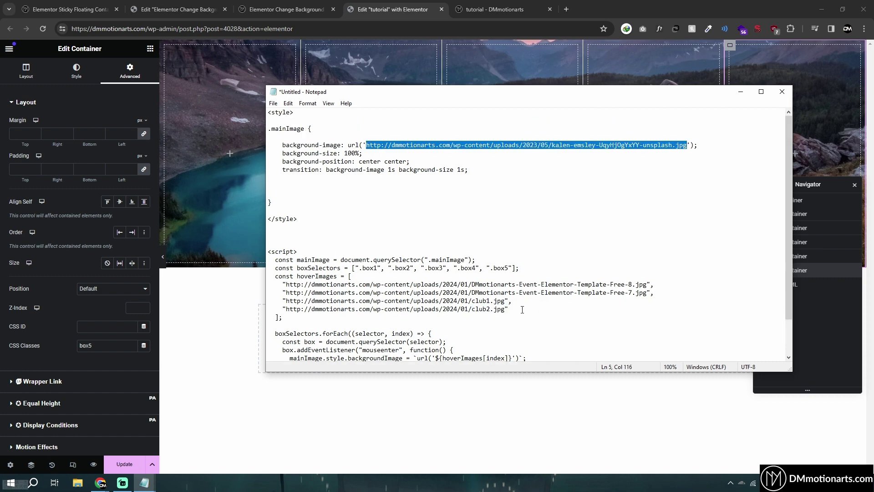
left_click(522, 310)
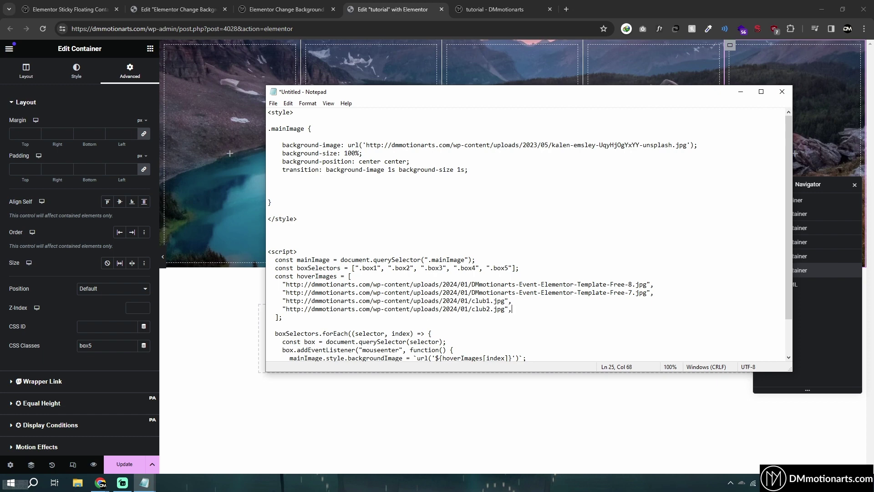
type(",")
key("Return")
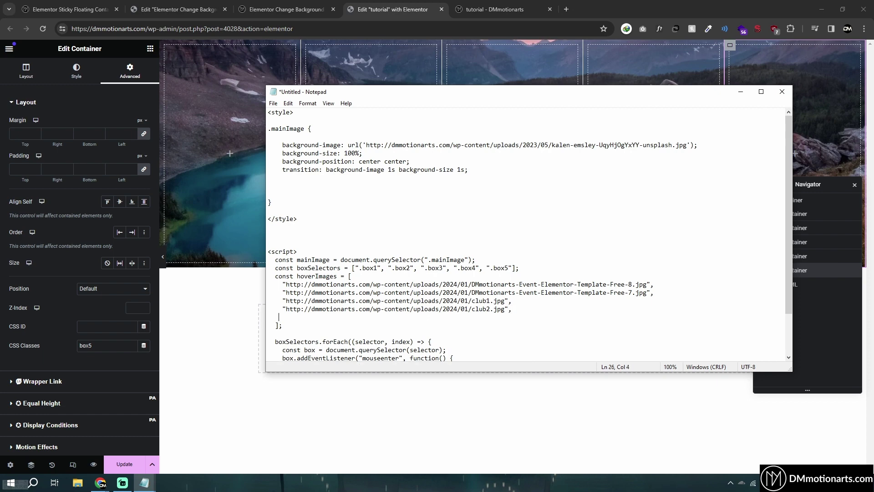
type("\"")
key("ctrl+v")
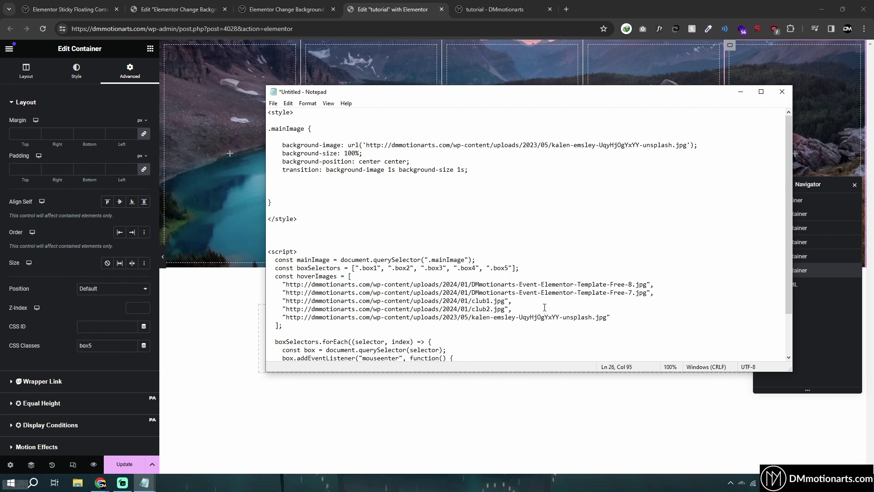
Step: Replace the HTML widget's code with the complete updated style and script code from Notepad
scroll(339, 260, "down", 2)
key("ctrl+a")
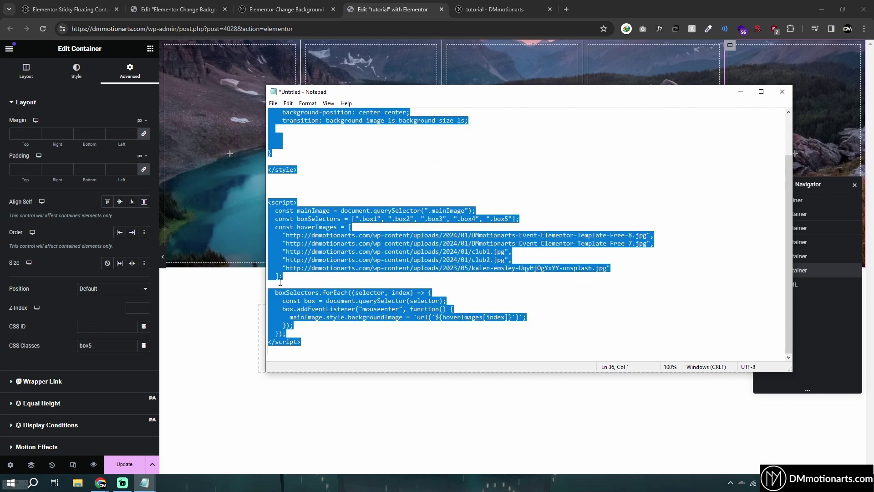
left_click(819, 244)
left_click(789, 284)
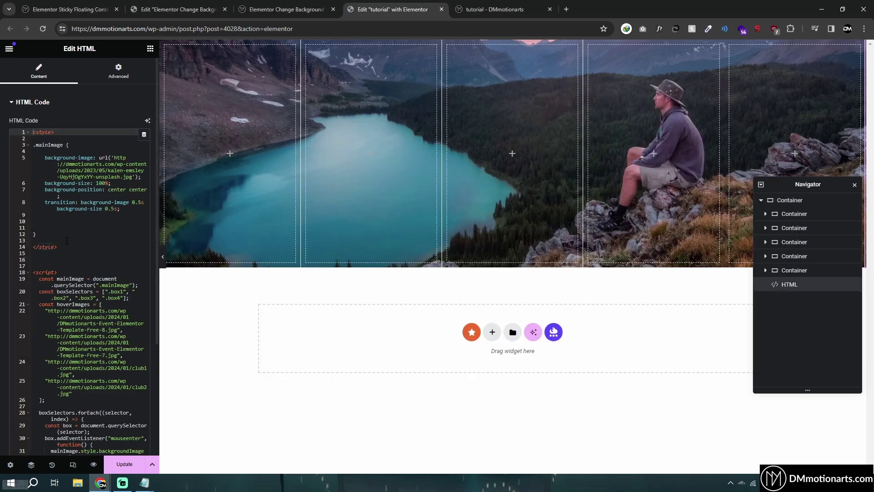
left_click(99, 317)
key("ctrl+a")
key("ctrl+v")
Step: Update the page, reload the live tutorial page to check the hover backgrounds, and return to the editor
left_click(124, 464)
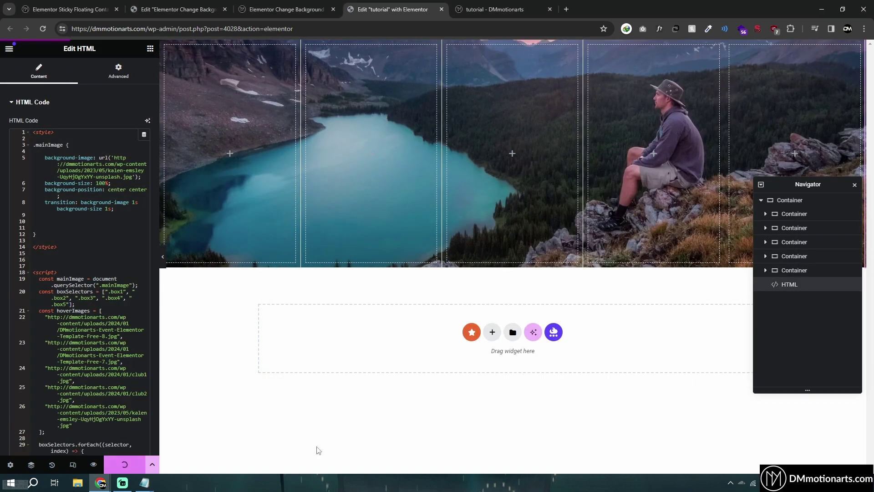
left_click(495, 4)
key("F5")
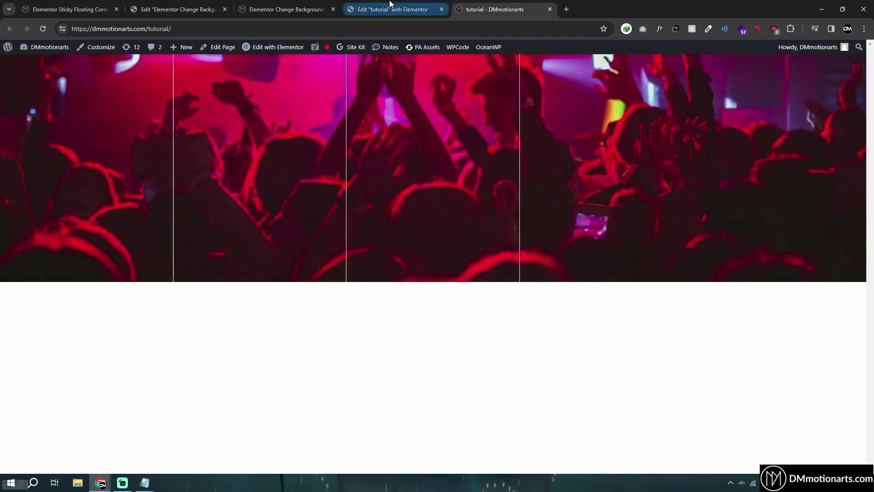
left_click(393, 9)
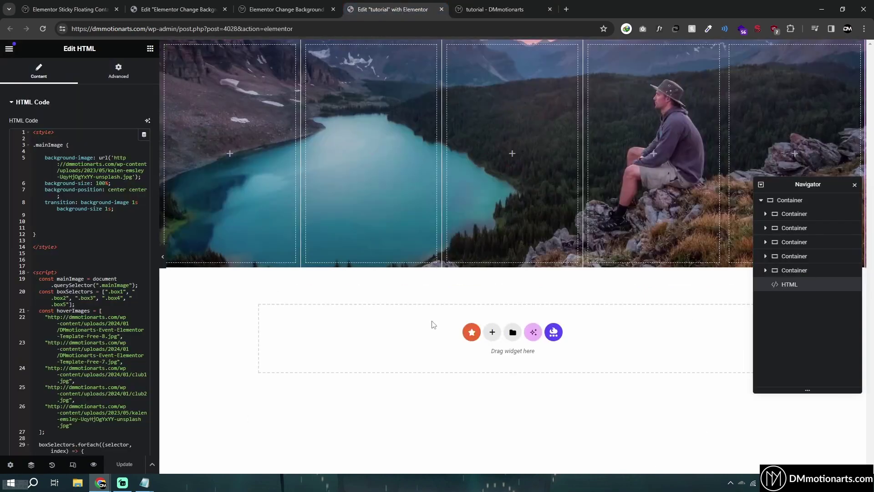
Step: Remove one surplus blank line between the style and script blocks of the Notepad code
mouse_move(144, 482)
left_click(184, 471)
scroll(373, 247, "up", 5)
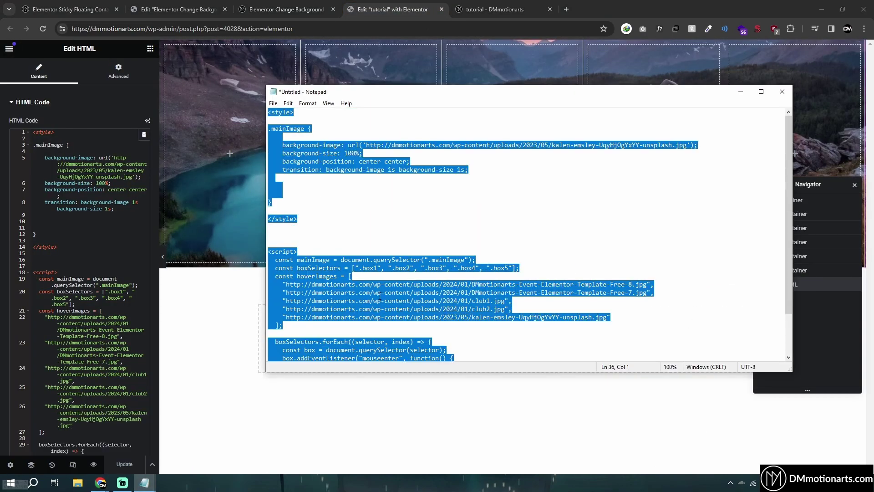
left_click(373, 248)
key("BackSpace")
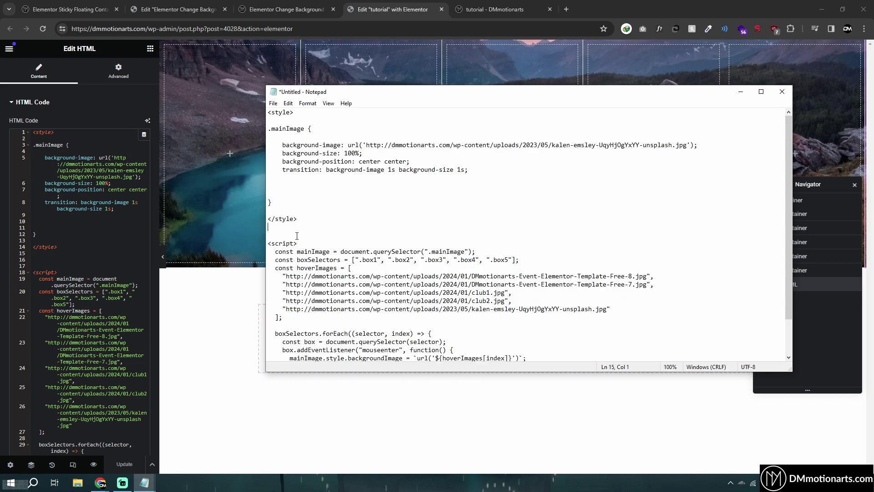
Step: Review the .mainImage background URL and the hoverImages URLs in the Notepad code
left_click_drag(287, 276, 646, 277)
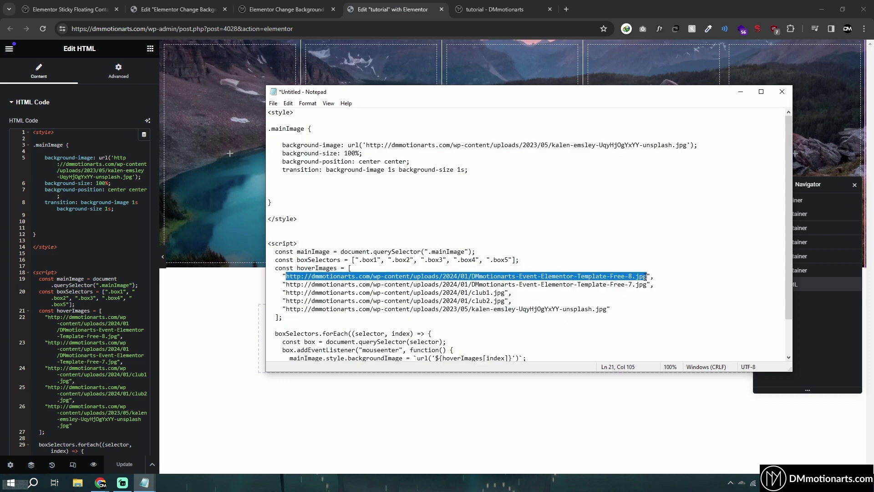
left_click_drag(367, 145, 691, 147)
left_click(688, 145)
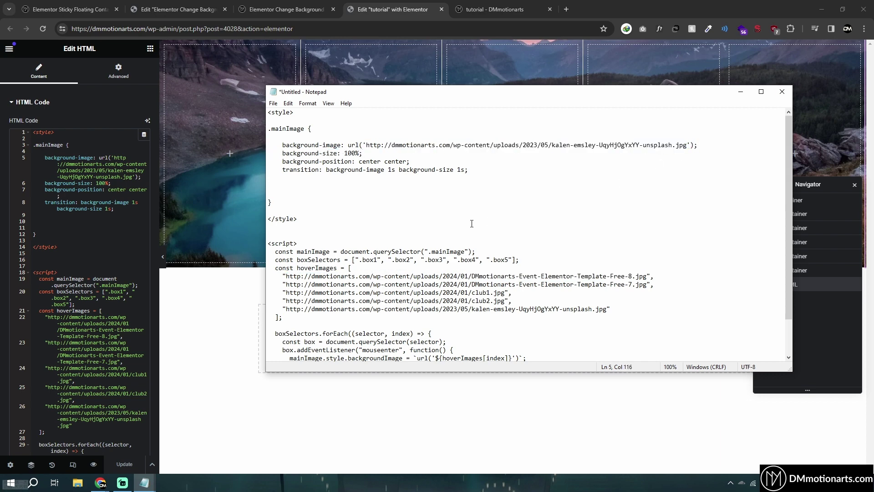
left_click_drag(286, 278, 649, 278)
left_click_drag(287, 284, 647, 284)
left_click(647, 284)
scroll(367, 264, "down", 2)
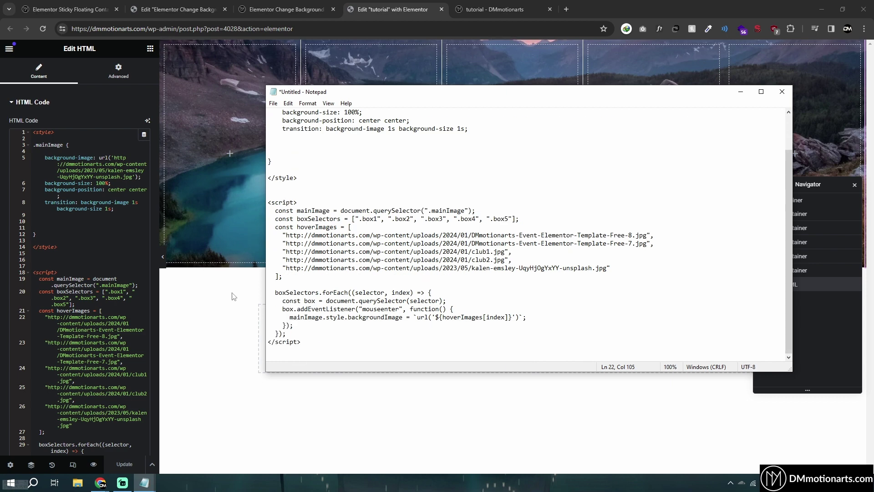
Step: Delete one surplus blank line below the transition property in the .mainImage rule
scroll(407, 273, "up", 2)
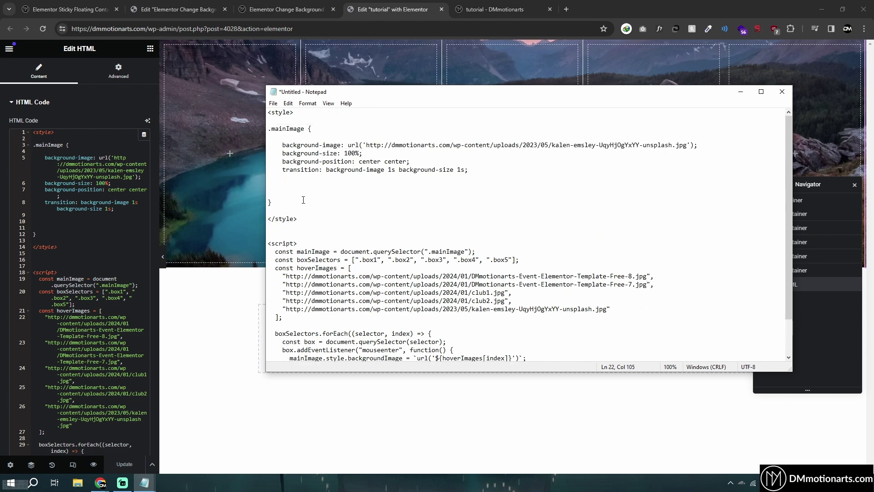
key("BackSpace")
key("BackSpace")
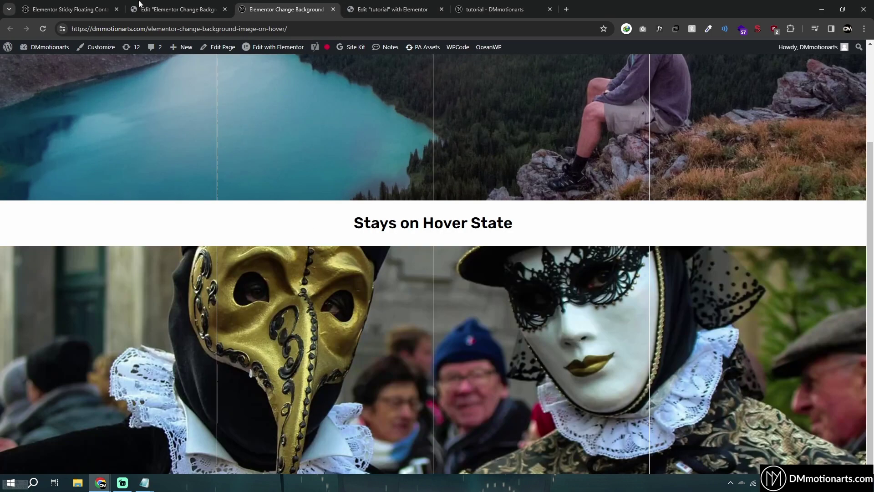
Step: Look through the open browser pages, comparing the Stays on Hover State demo with the live tutorial page
left_click(105, 10)
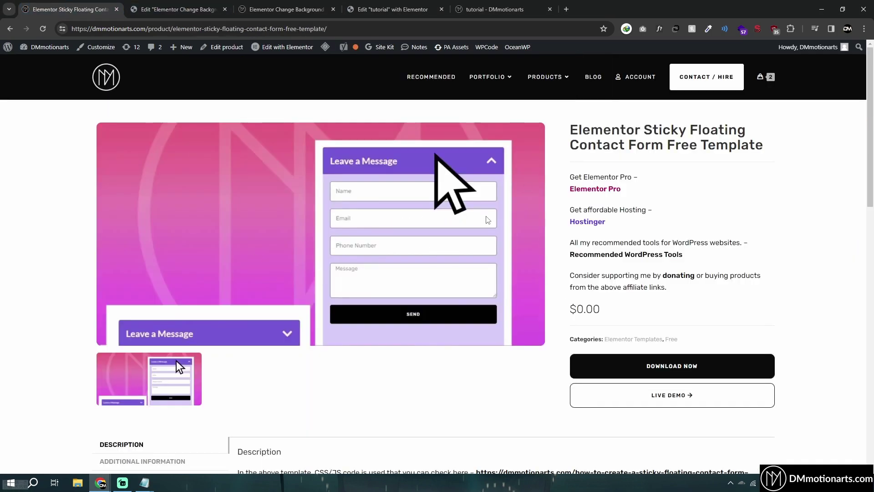
left_click(331, 5)
left_click(360, 10)
left_click(291, 9)
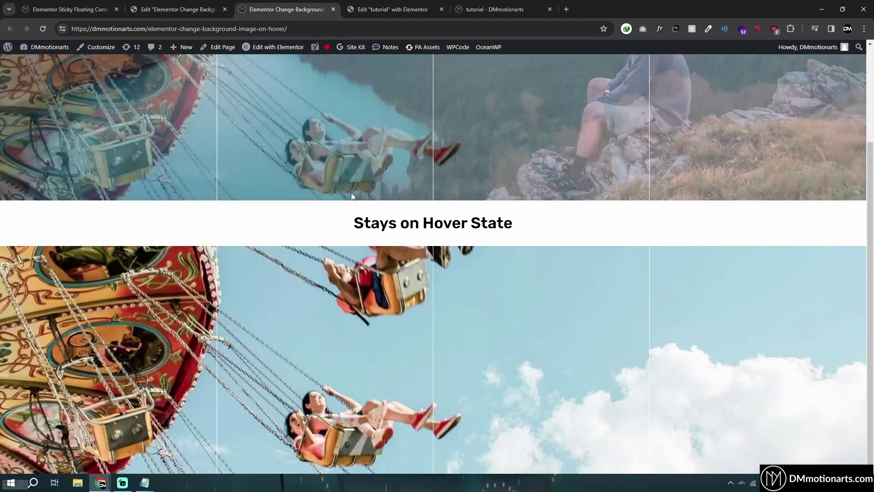
scroll(351, 197, "up", 3)
left_click(495, 10)
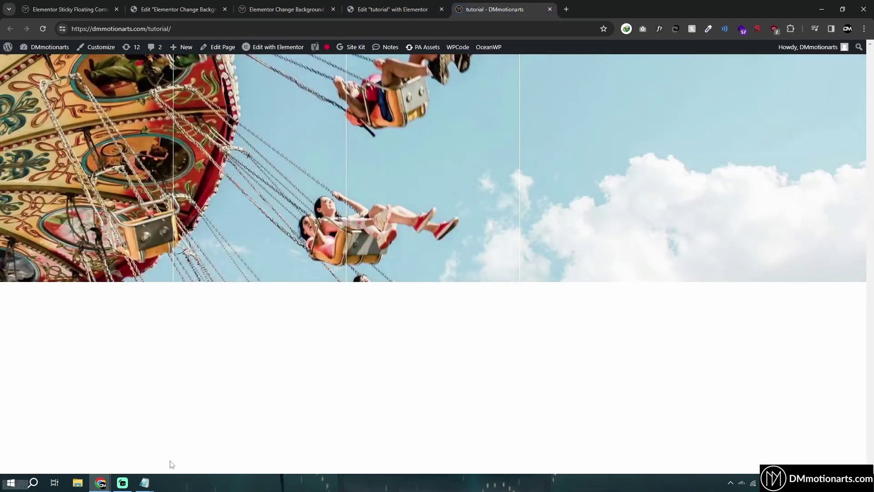
Step: Reopen the Notepad code and review the complete style and script blocks
mouse_move(145, 483)
left_click(190, 458)
scroll(398, 328, "down", 1)
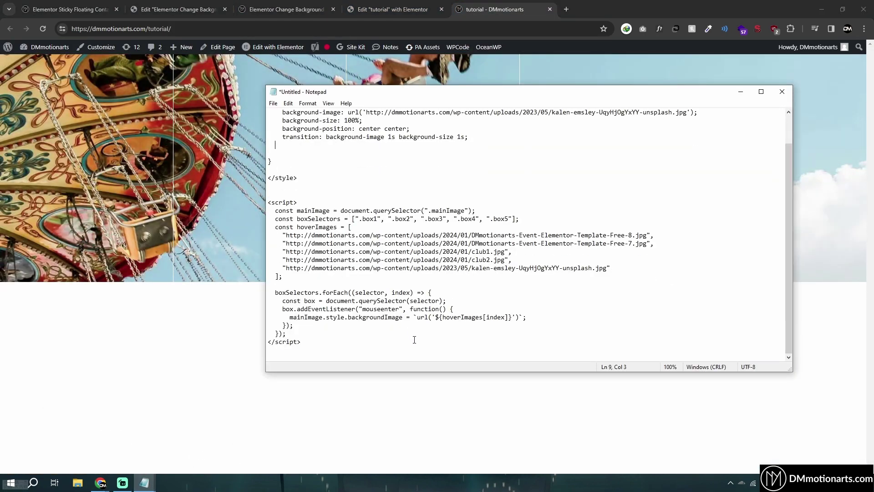
scroll(413, 335, "up", 1)
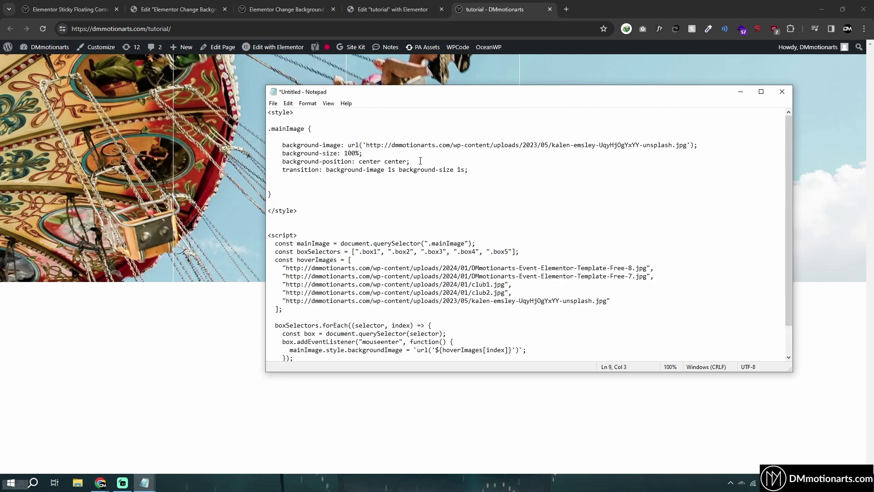